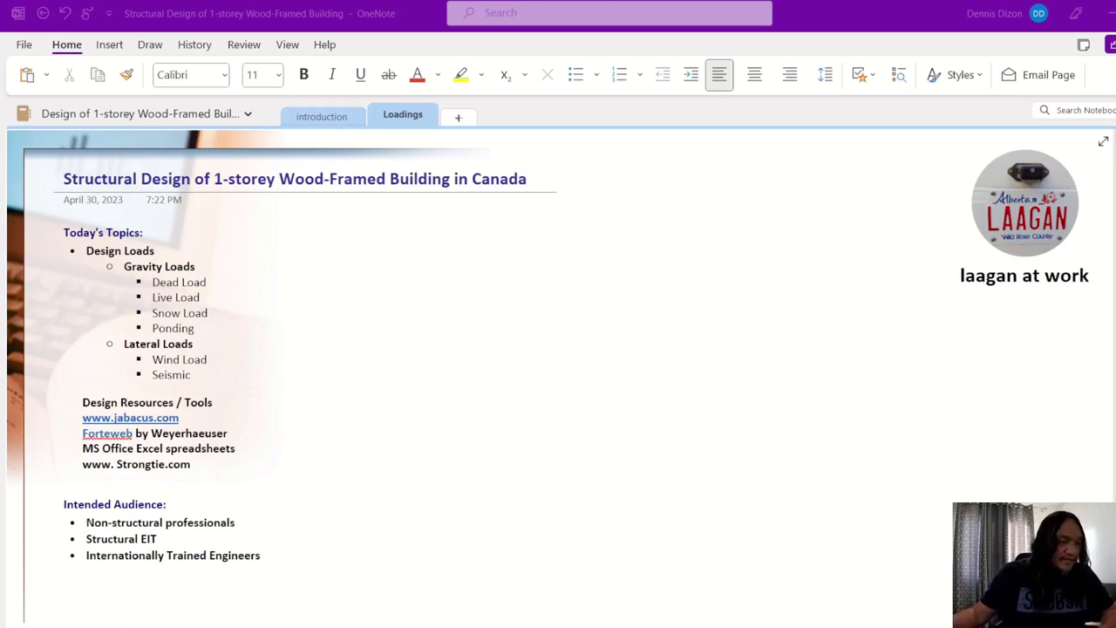
# - Open the Floor Plan page and review the building's plan and elevation sketches
pyautogui.hotkey('ctrl', 'pagedown')
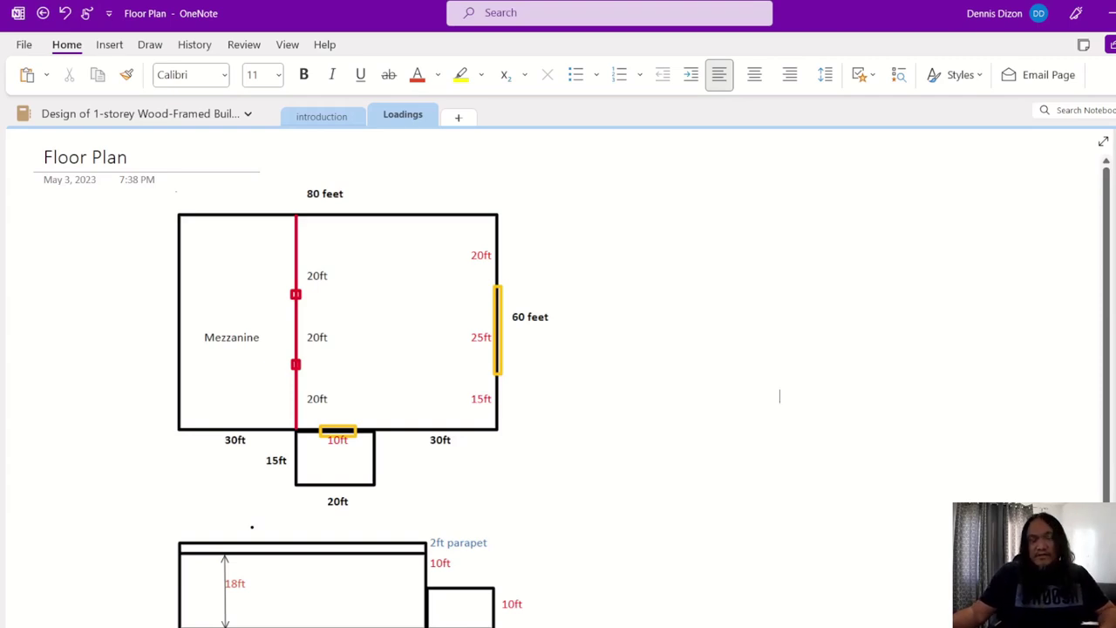
pyautogui.scroll(-1, 780, 396)
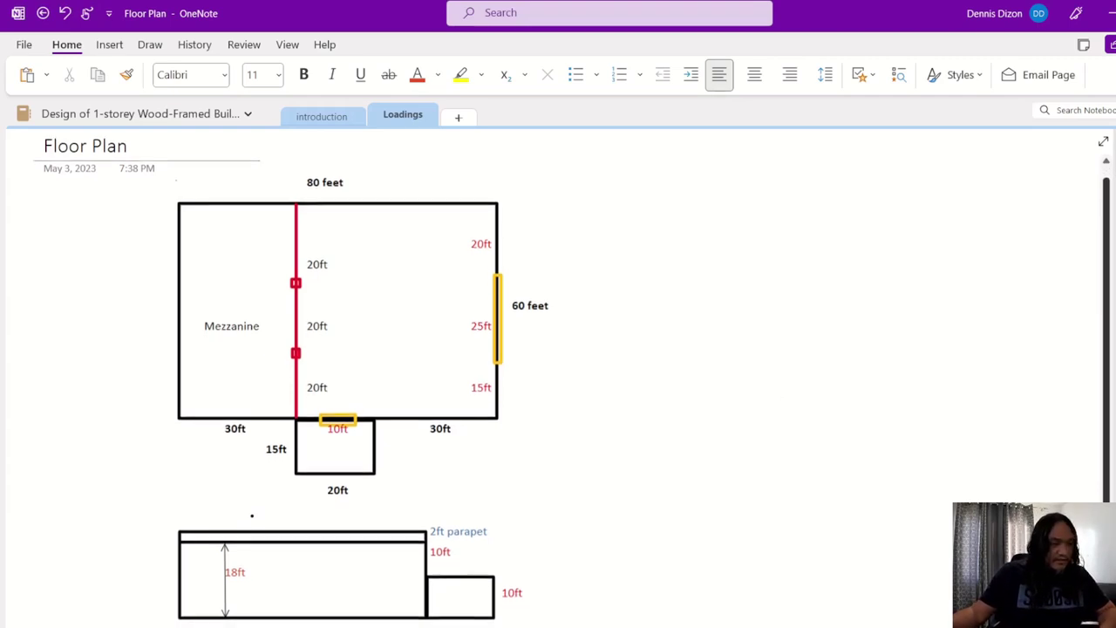
pyautogui.scroll(-5, 780, 381)
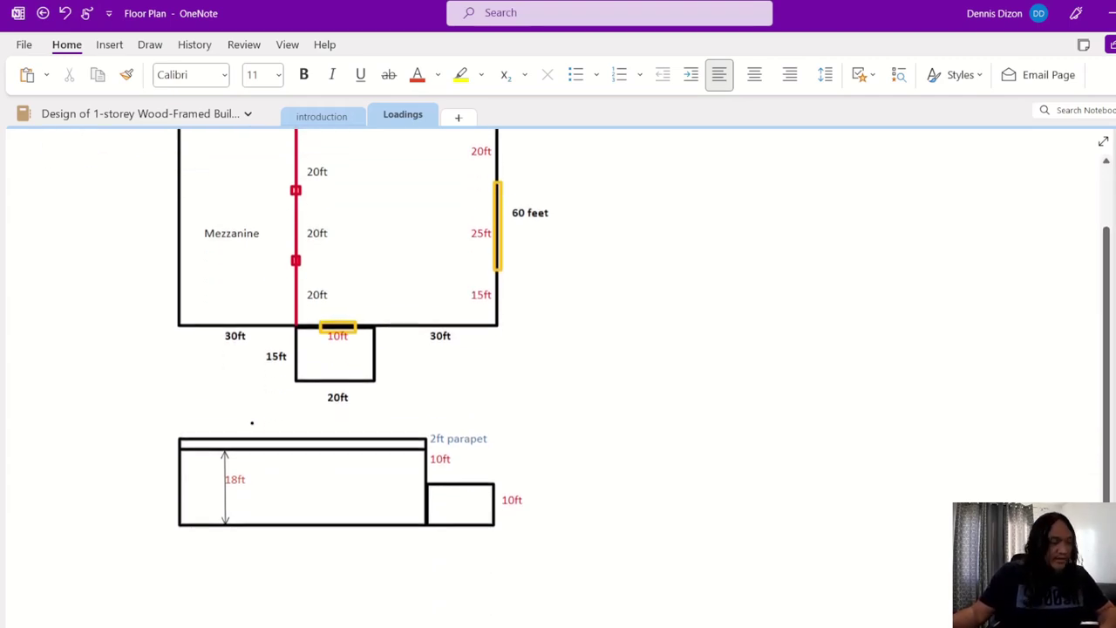
pyautogui.scroll(1, 779, 276)
pyautogui.scroll(4, 779, 381)
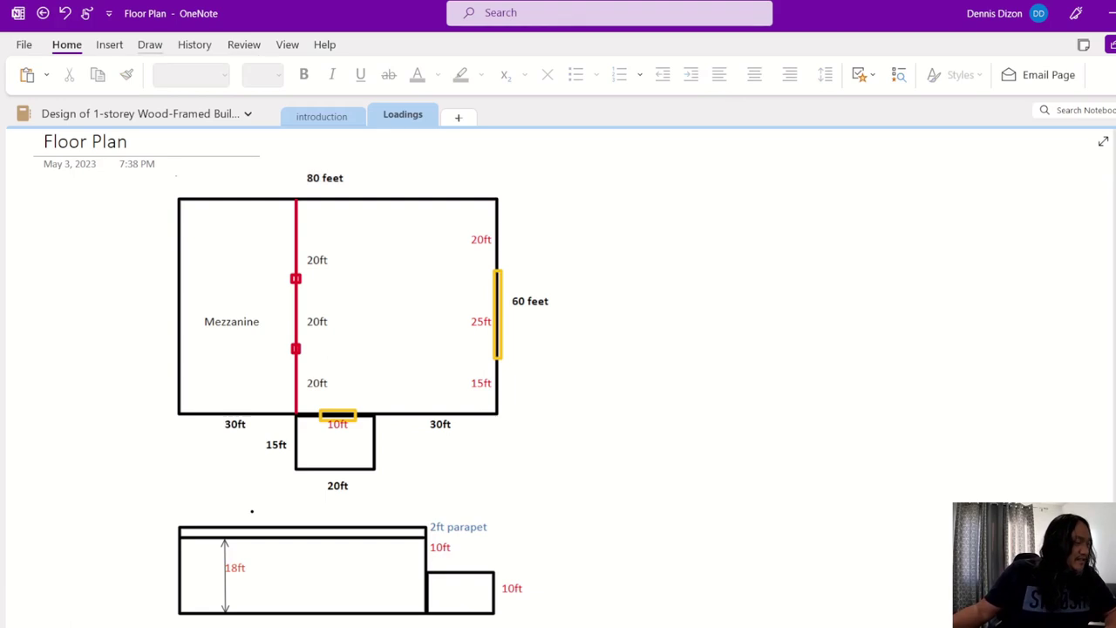
# - Highlight the main building's overall 80 feet and 60 feet dimensions in yellow on the floor plan
pyautogui.click(150, 44)
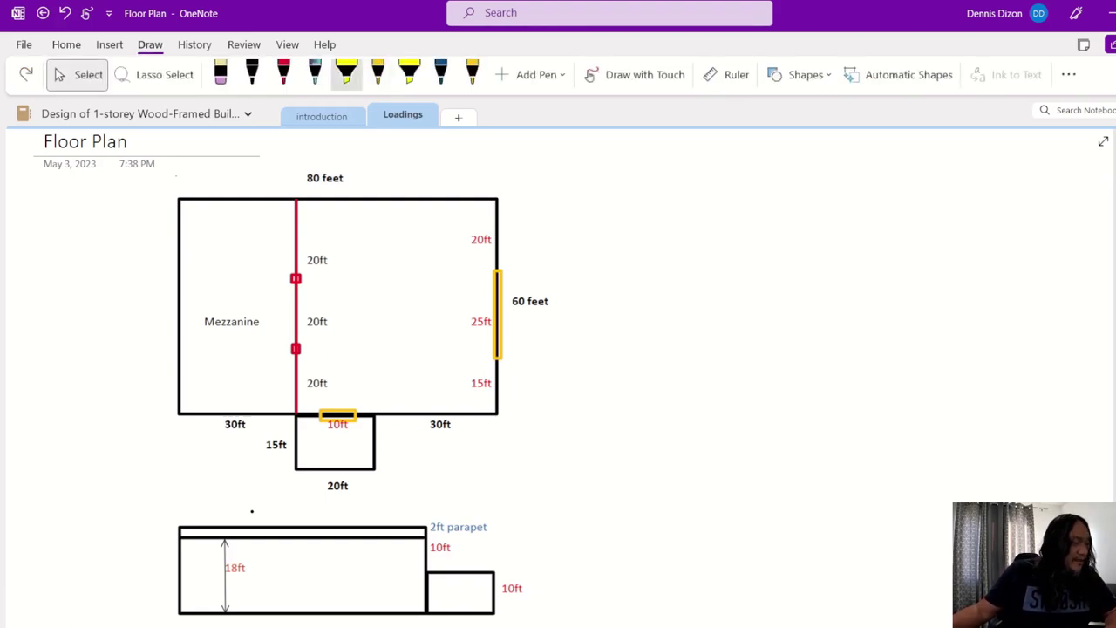
pyautogui.click(346, 74)
pyautogui.moveTo(307, 174); pyautogui.dragTo(342, 183)
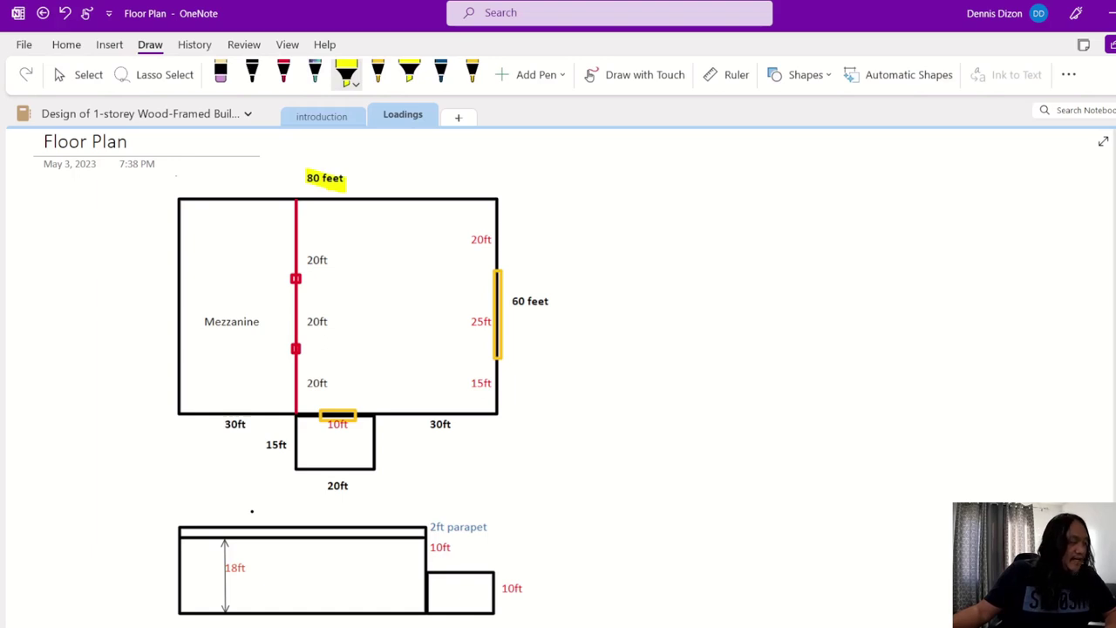
pyautogui.moveTo(512, 299); pyautogui.dragTo(547, 301)
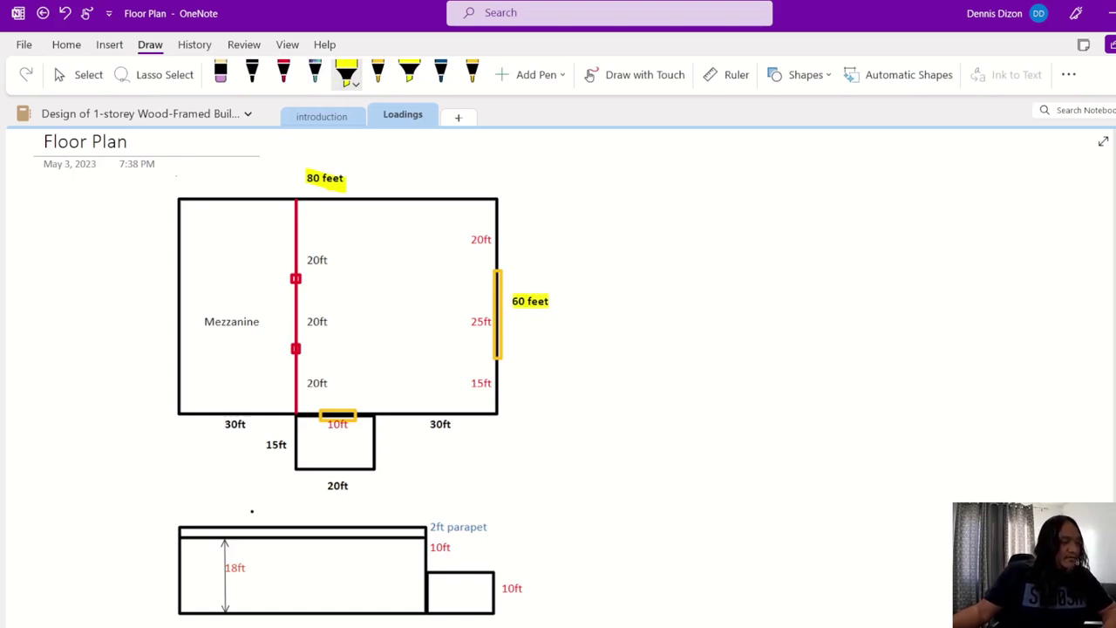
# - Highlight the interior of the small annex in the plan, plus the 18ft height and 2ft parapet in the elevation
pyautogui.moveTo(301, 440)
pyautogui.mouseDown()
pyautogui.moveTo(356, 460)
pyautogui.moveTo(312, 454)
pyautogui.mouseUp()
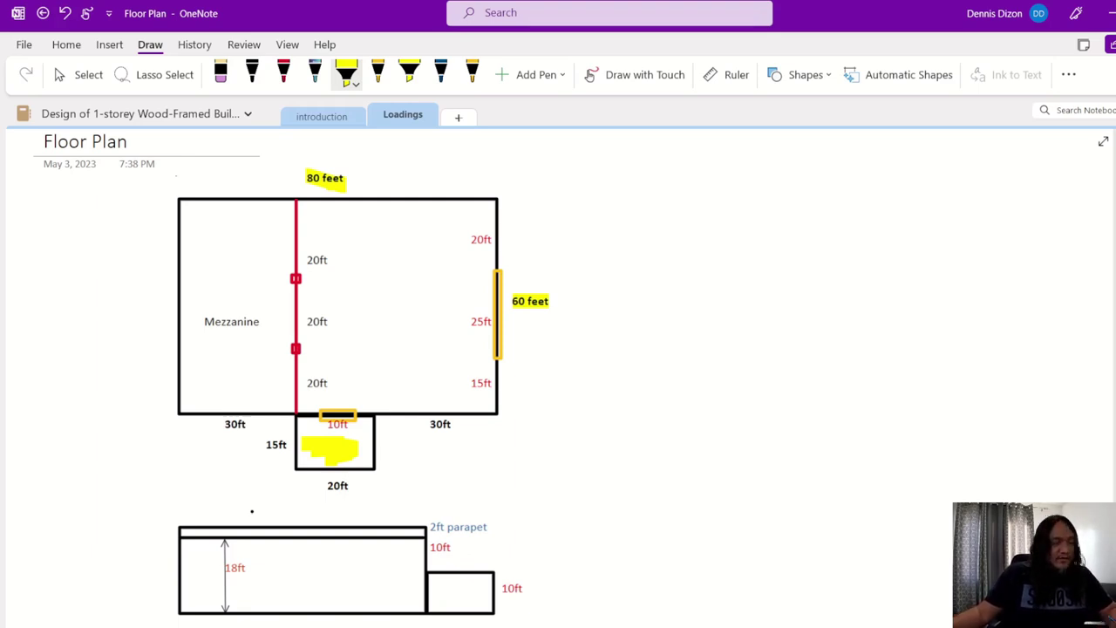
pyautogui.moveTo(225, 568); pyautogui.dragTo(244, 568)
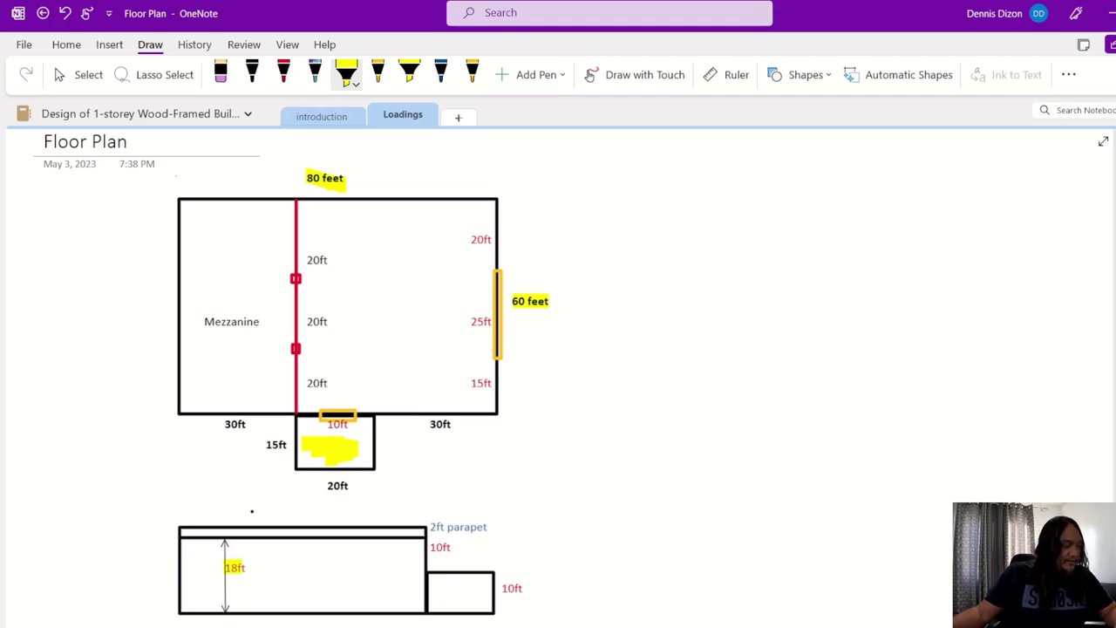
pyautogui.moveTo(431, 527); pyautogui.dragTo(445, 527)
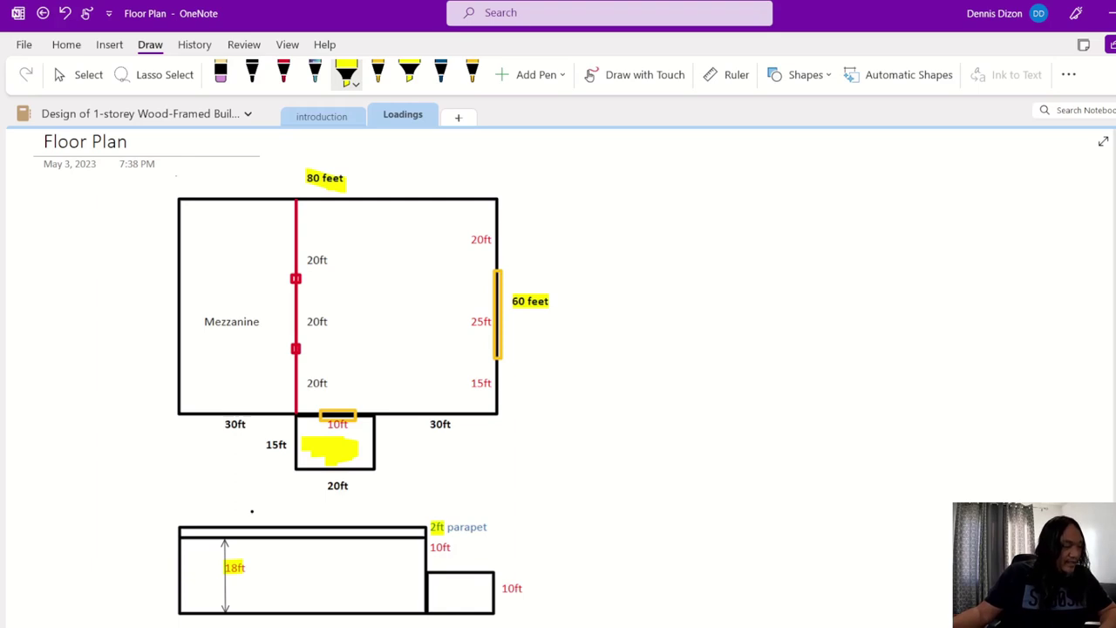
# - Highlight the annex's 20ft, 15ft and 10ft dimensions, the Mezzanine label and the mezzanine's 30ft width
pyautogui.moveTo(327, 485); pyautogui.dragTo(346, 488)
pyautogui.moveTo(263, 445); pyautogui.dragTo(286, 446)
pyautogui.moveTo(504, 589); pyautogui.dragTo(529, 588)
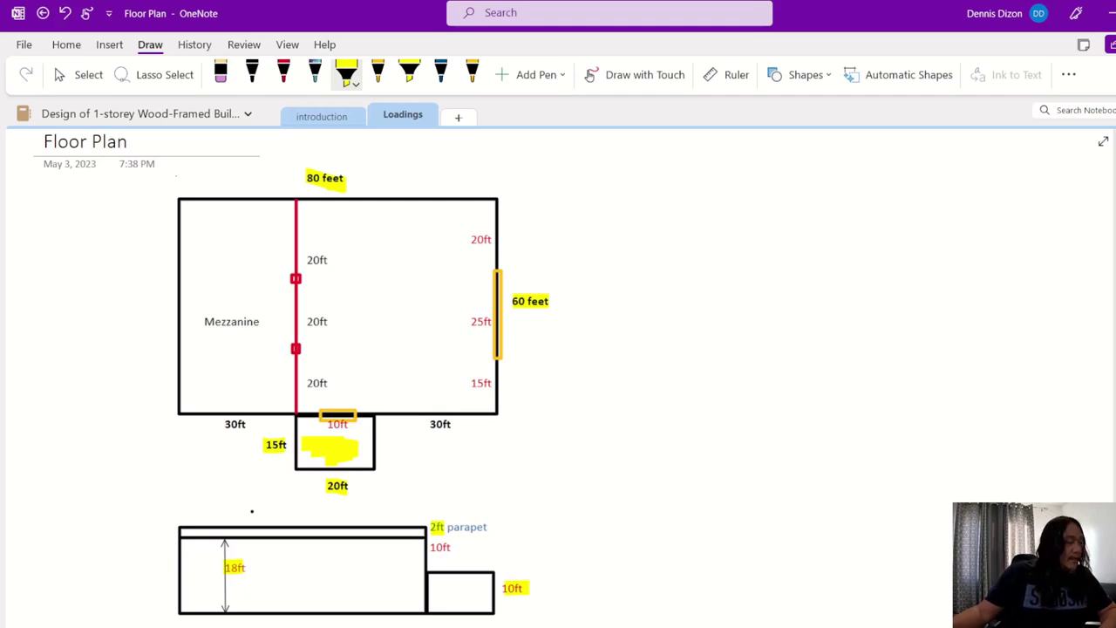
pyautogui.moveTo(204, 322); pyautogui.dragTo(258, 323)
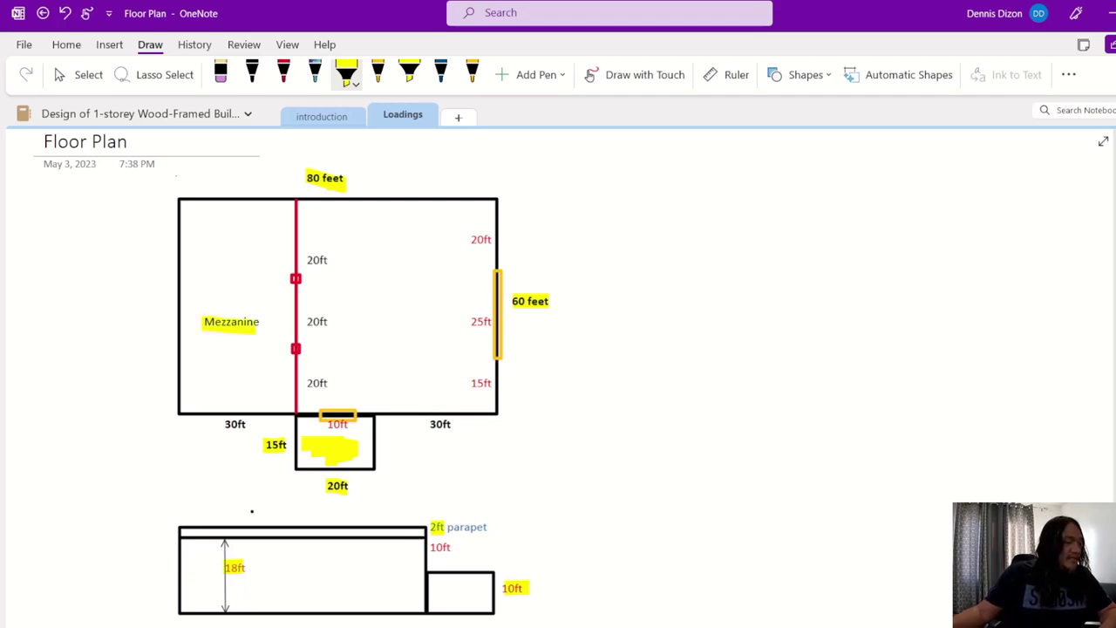
pyautogui.moveTo(247, 424); pyautogui.dragTo(221, 424)
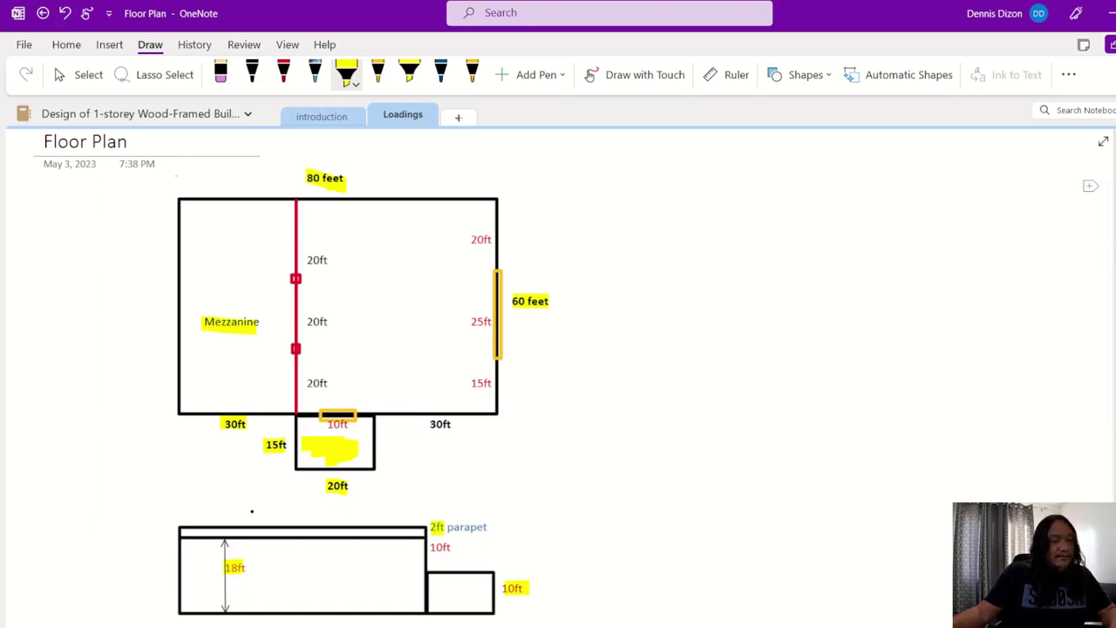
# - On the blank untitled page, sketch a shallow roof truss in black with top and bottom chords and diagonal webs
pyautogui.hotkey('ctrl', 'pageup')
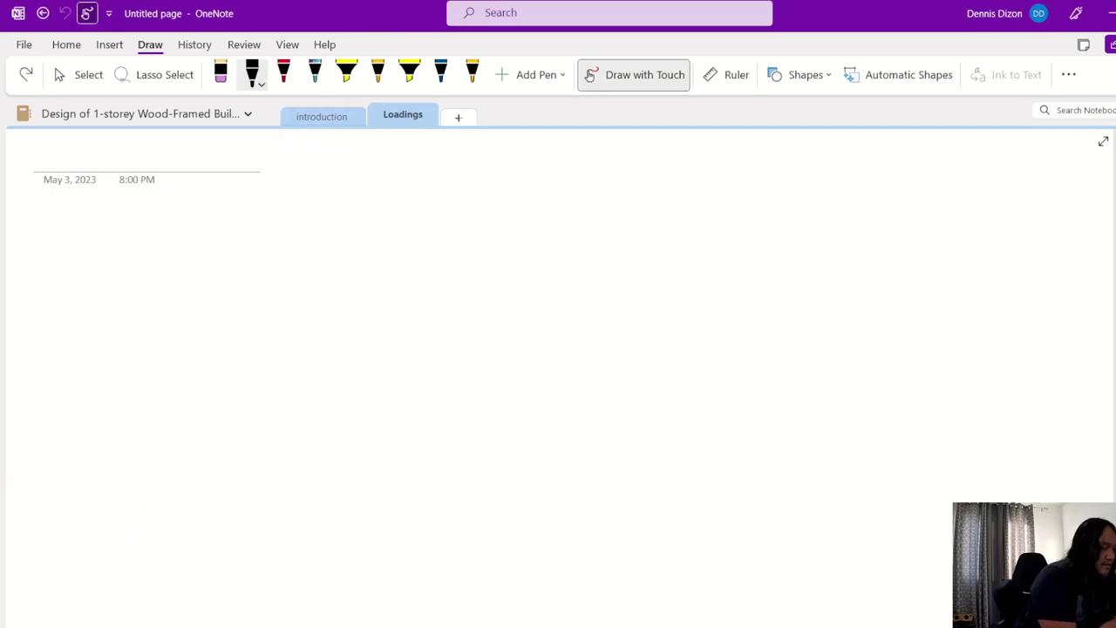
pyautogui.moveTo(98, 318); pyautogui.dragTo(422, 301)
pyautogui.moveTo(107, 321)
pyautogui.mouseDown()
pyautogui.moveTo(129, 358)
pyautogui.moveTo(428, 328)
pyautogui.moveTo(410, 338)
pyautogui.moveTo(164, 351)
pyautogui.moveTo(148, 373)
pyautogui.mouseUp()
pyautogui.moveTo(168, 325)
pyautogui.mouseDown()
pyautogui.moveTo(148, 372)
pyautogui.moveTo(212, 354)
pyautogui.mouseUp()
pyautogui.moveTo(239, 319); pyautogui.dragTo(302, 333)
pyautogui.moveTo(318, 311)
pyautogui.mouseDown()
pyautogui.moveTo(281, 345)
pyautogui.moveTo(371, 297)
pyautogui.moveTo(408, 333)
pyautogui.mouseUp()
# - Annotate the truss in red with a load line along its top, a dashed vertical line through its right end and a circle around that end
pyautogui.click(284, 75)
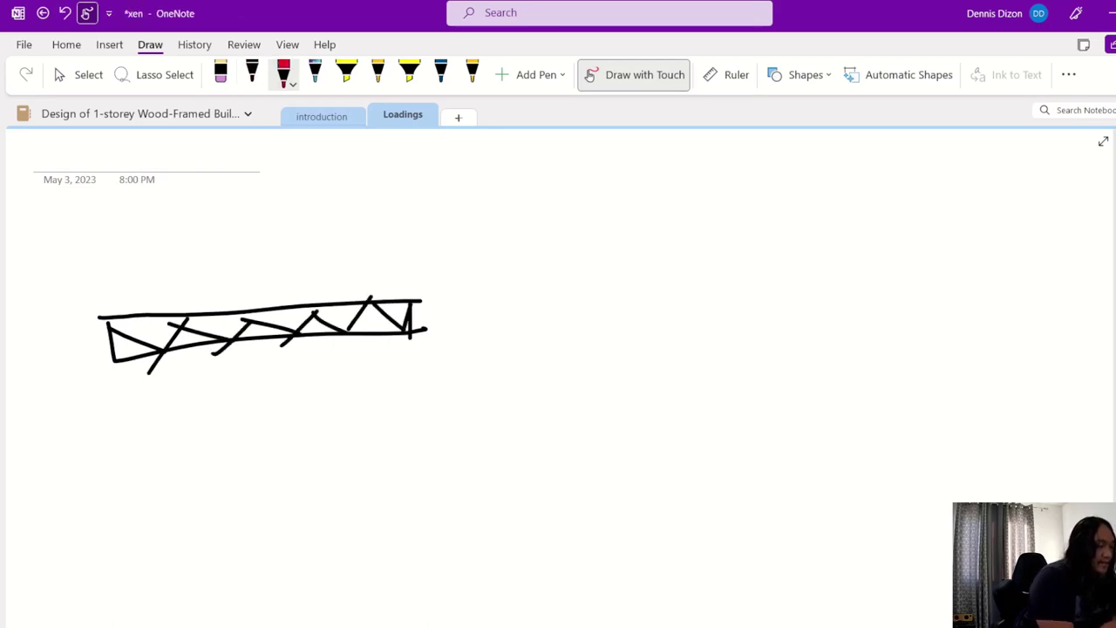
pyautogui.moveTo(109, 279)
pyautogui.mouseDown()
pyautogui.moveTo(109, 310)
pyautogui.moveTo(147, 291)
pyautogui.moveTo(380, 287)
pyautogui.moveTo(415, 301)
pyautogui.mouseUp()
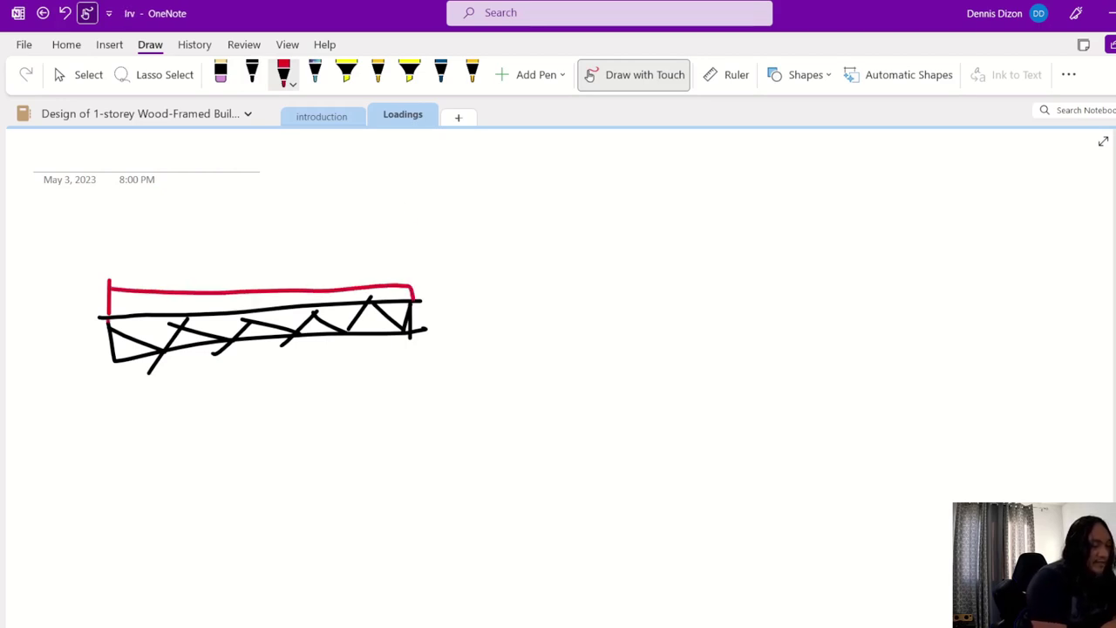
pyautogui.moveTo(408, 194); pyautogui.dragTo(410, 216)
pyautogui.moveTo(410, 242); pyautogui.dragTo(424, 438)
pyautogui.moveTo(421, 462); pyautogui.dragTo(426, 500)
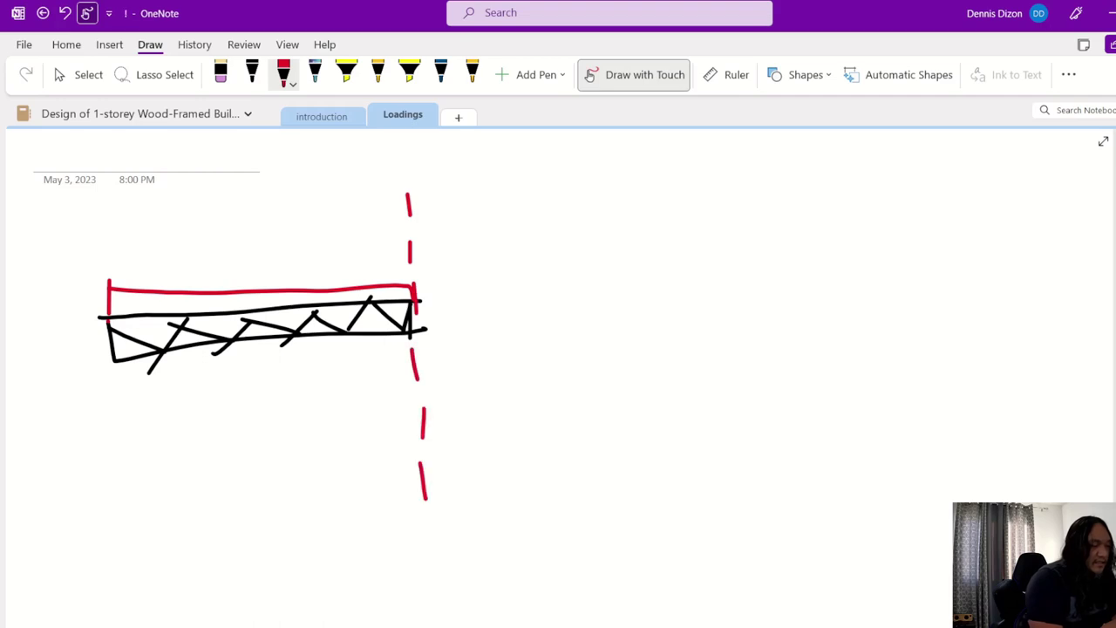
pyautogui.moveTo(415, 285)
pyautogui.mouseDown()
pyautogui.moveTo(417, 353)
pyautogui.moveTo(427, 288)
pyautogui.mouseUp()
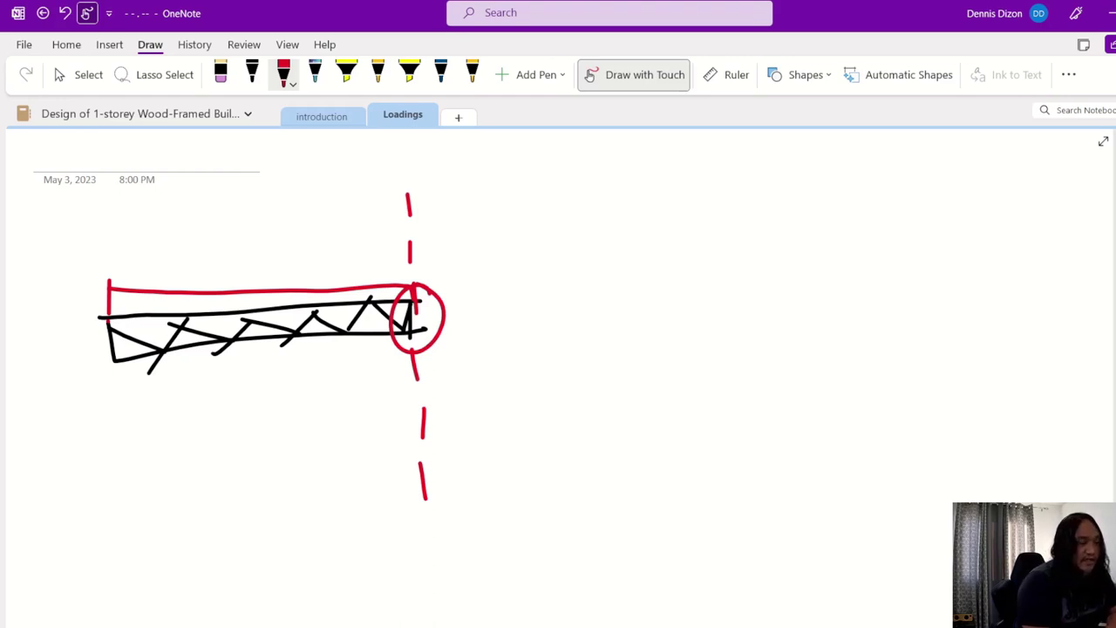
# - Undo the stray red stroke beside the truss and sketch a tapered truss outline in black with a sloping top
pyautogui.moveTo(558, 285); pyautogui.dragTo(562, 341)
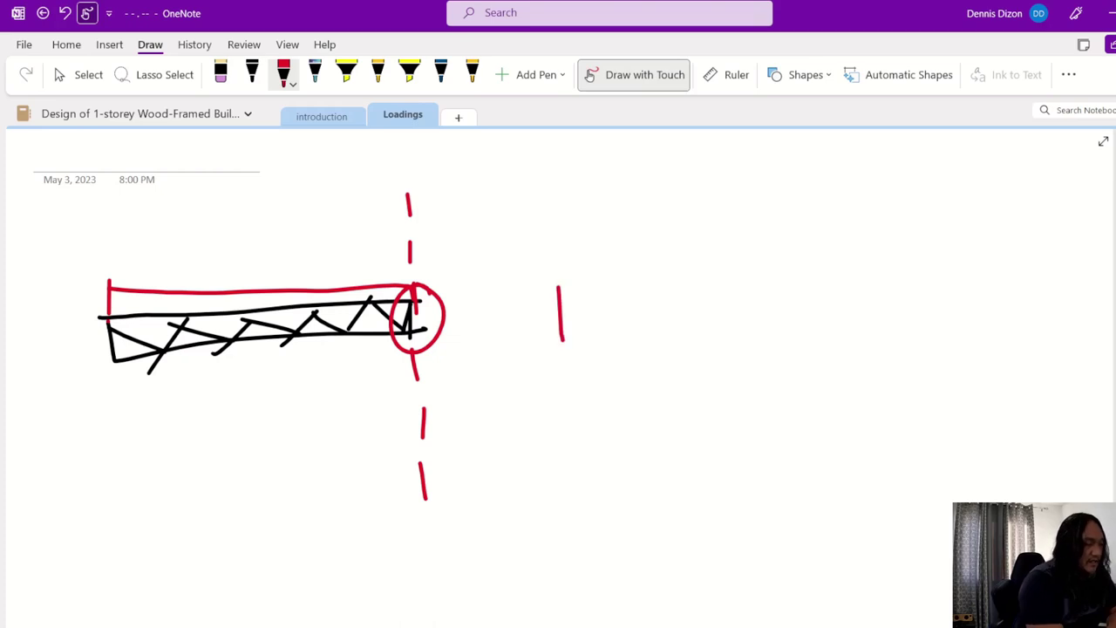
pyautogui.hotkey('ctrl', 'z')
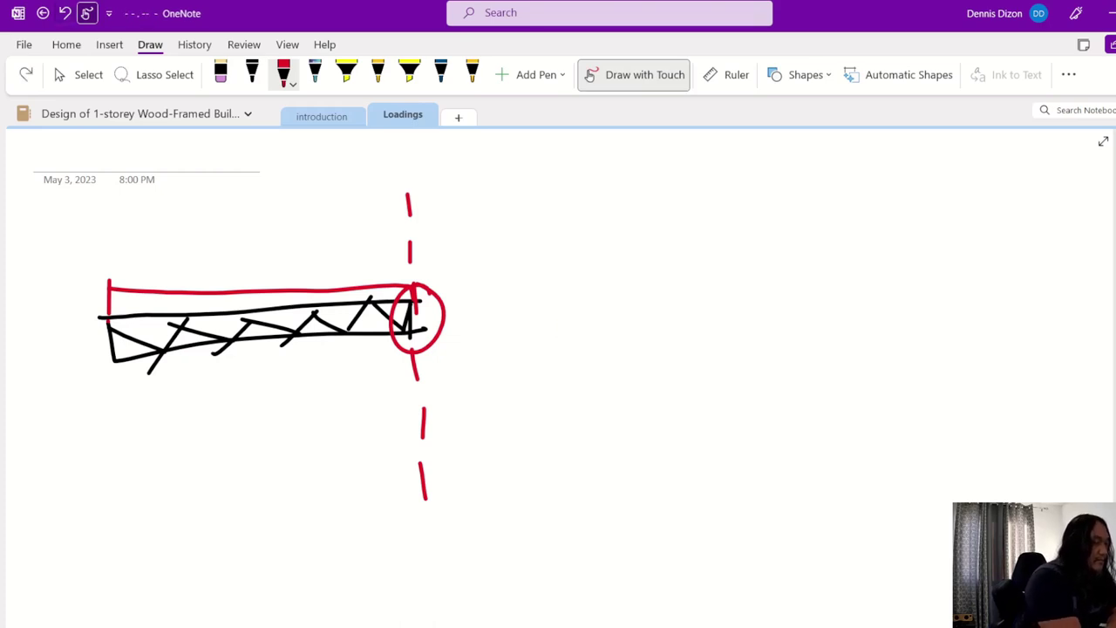
pyautogui.click(252, 73)
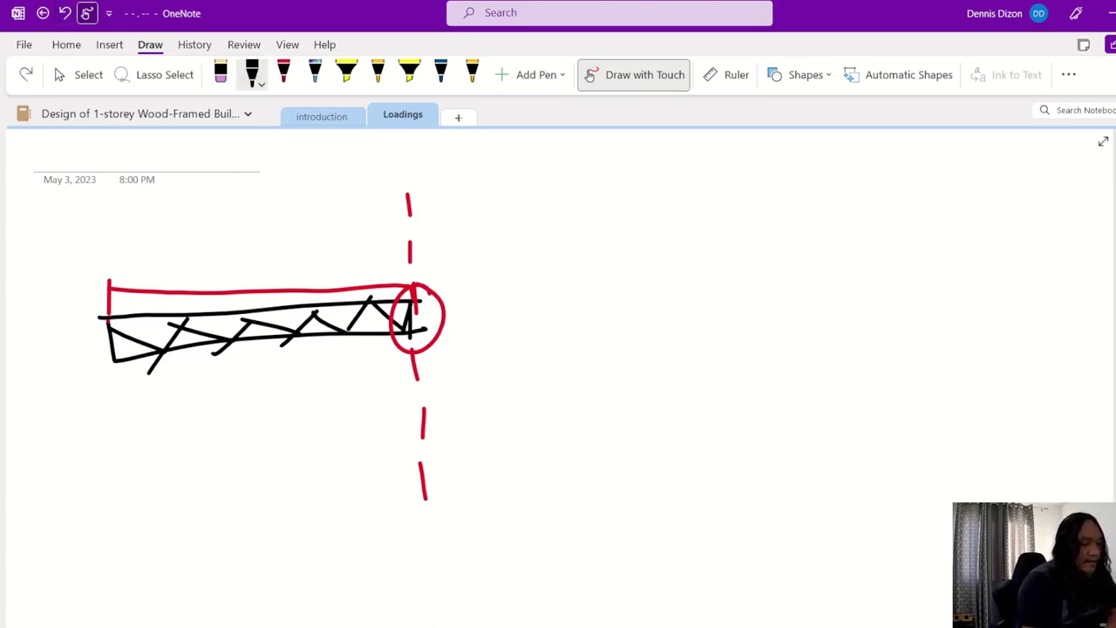
pyautogui.moveTo(561, 310); pyautogui.dragTo(873, 291)
pyautogui.moveTo(564, 276)
pyautogui.mouseDown()
pyautogui.moveTo(563, 308)
pyautogui.moveTo(574, 281)
pyautogui.moveTo(846, 234)
pyautogui.moveTo(876, 290)
pyautogui.mouseUp()
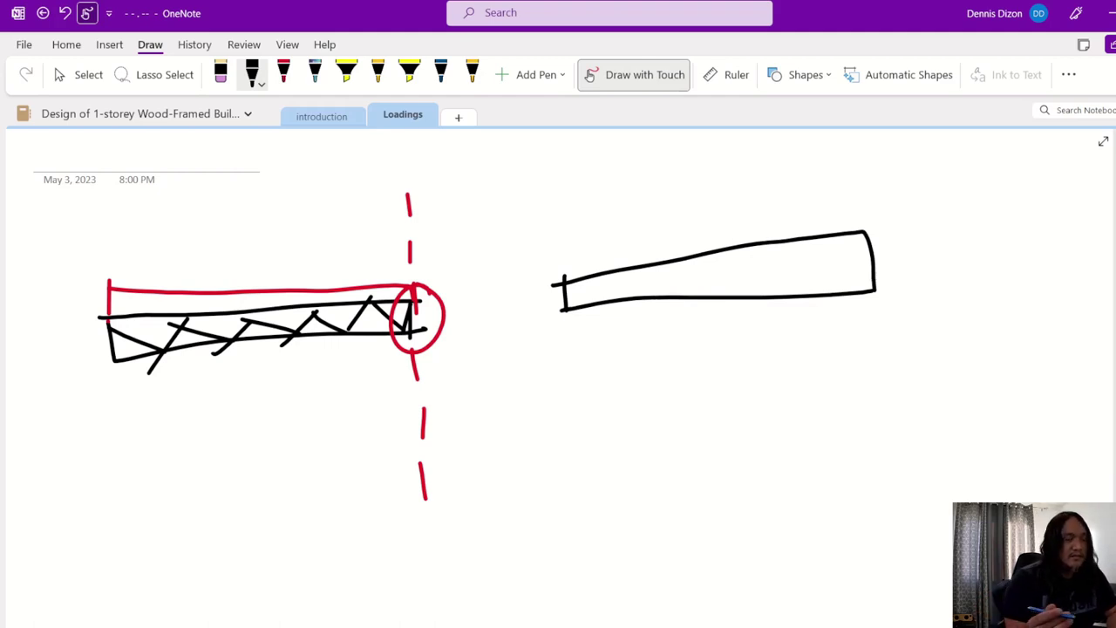
# - Draw red load lines along the sloping top of the tapered truss outline
pyautogui.click(283, 74)
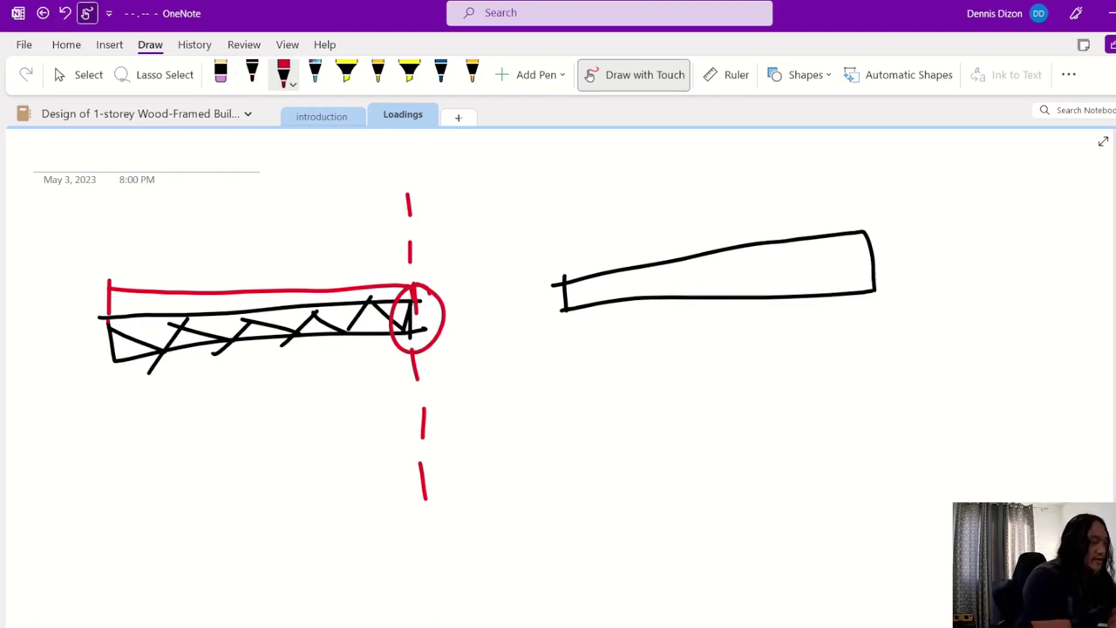
pyautogui.moveTo(563, 264)
pyautogui.mouseDown()
pyautogui.moveTo(566, 288)
pyautogui.moveTo(577, 266)
pyautogui.moveTo(716, 239)
pyautogui.moveTo(843, 217)
pyautogui.moveTo(864, 236)
pyautogui.mouseUp()
pyautogui.moveTo(567, 281); pyautogui.dragTo(864, 232)
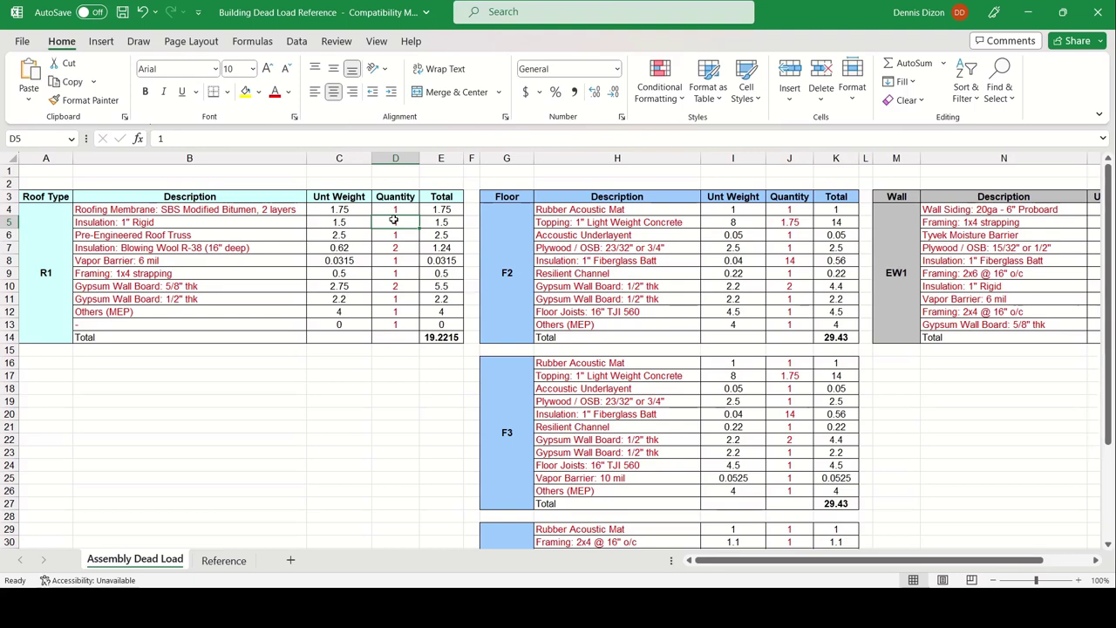
# - In the Building Dead Load Reference workbook, set the quantity of Insulation: 1" Rigid in roof type R1 to 8
pyautogui.write('8')
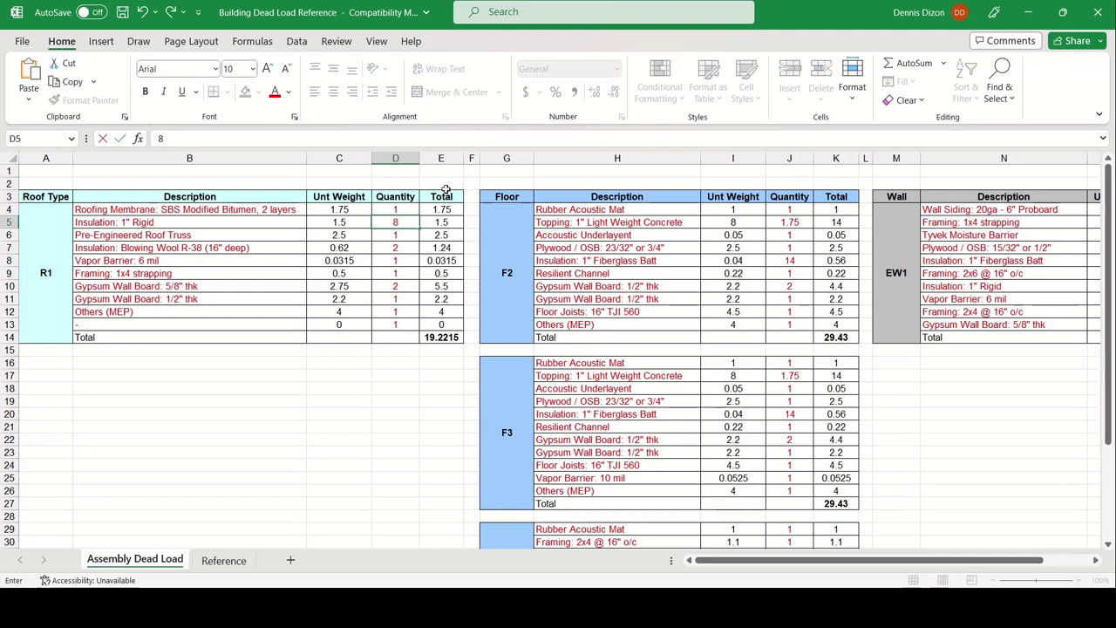
pyautogui.click(349, 437)
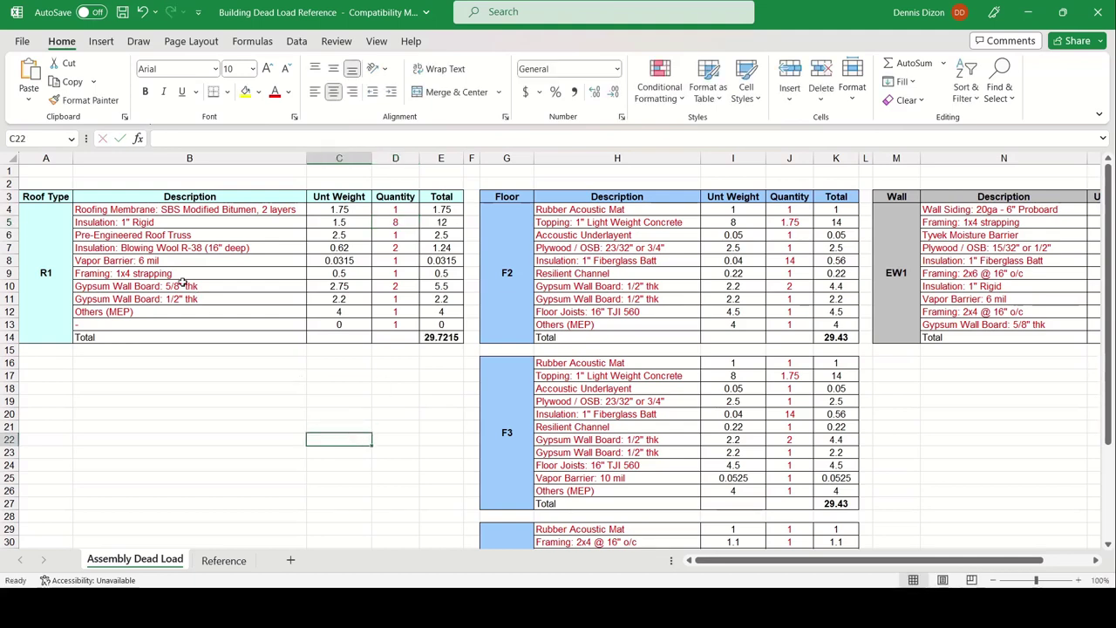
# - Replace the Pre-Engineered Roof Truss entry in cell B6 of roof type R1 with Plywood / OSB: 23/32" or 3/4"
pyautogui.click(93, 236)
pyautogui.click(384, 236)
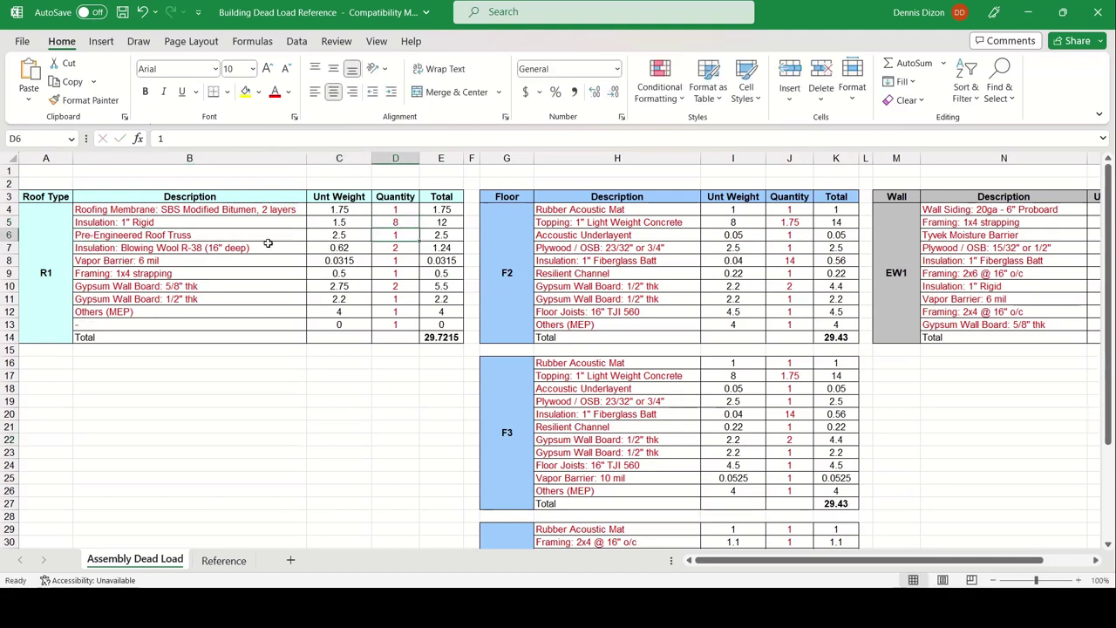
pyautogui.click(79, 250)
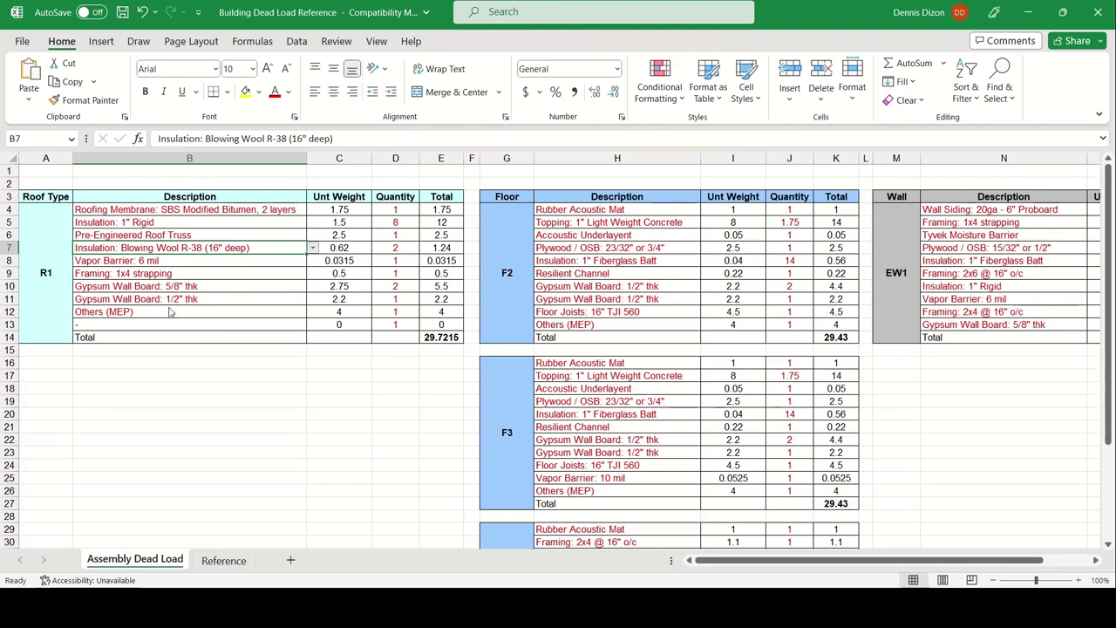
pyautogui.click(197, 237)
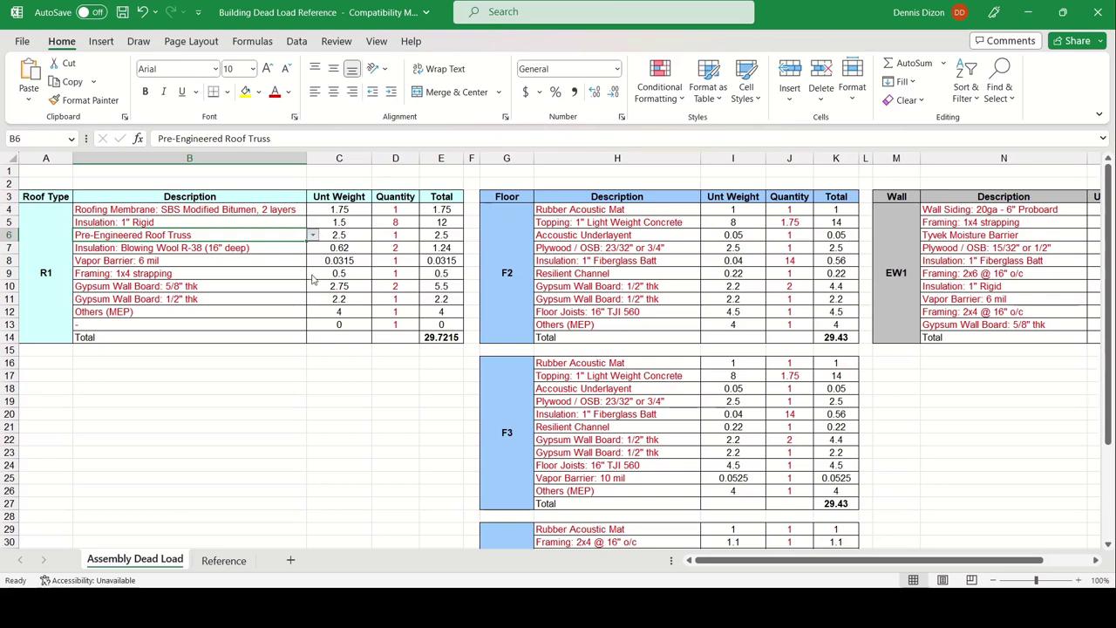
pyautogui.write('Plywood / OSB: 23/32" or 3/4"')
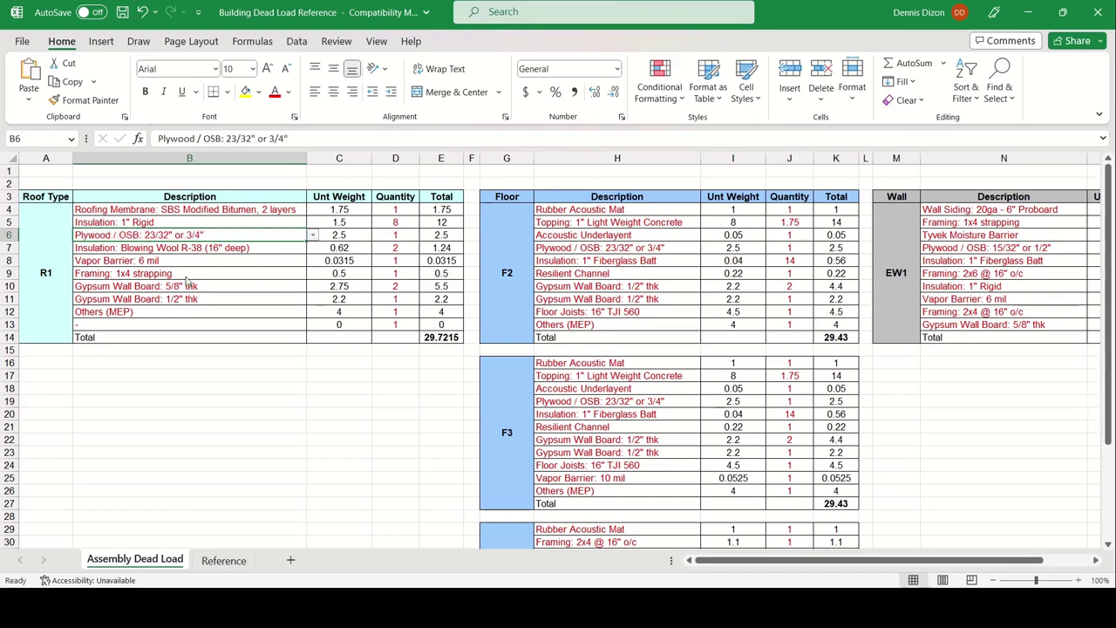
pyautogui.click(384, 237)
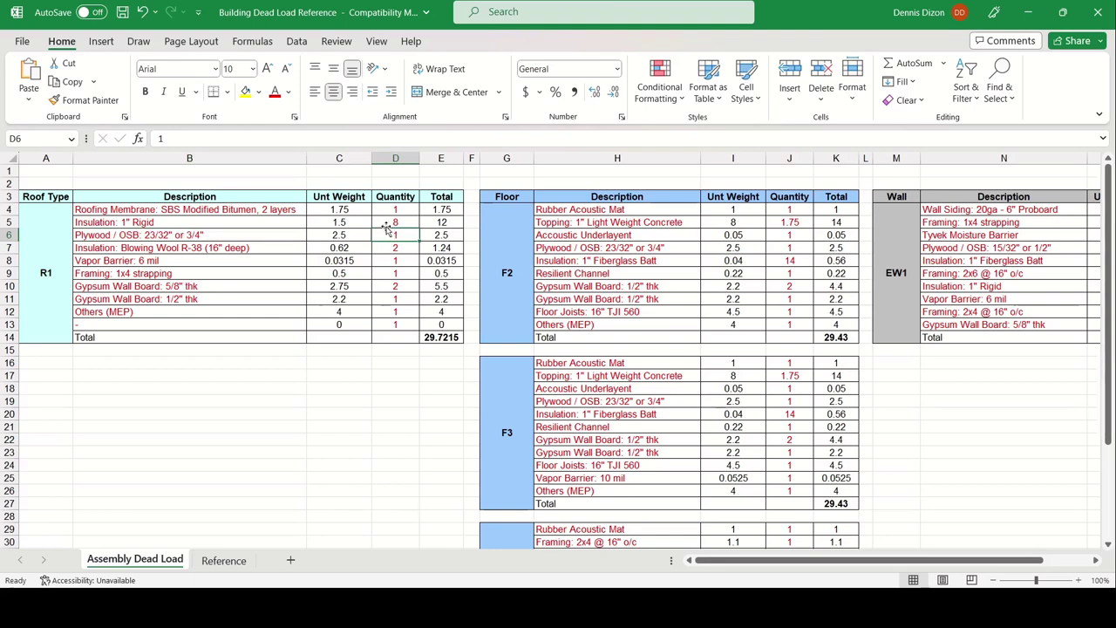
# - Change the blowing wool insulation entry in cell B7 to Pre-Engineered Roof Truss and set its quantity to 1
pyautogui.click(248, 253)
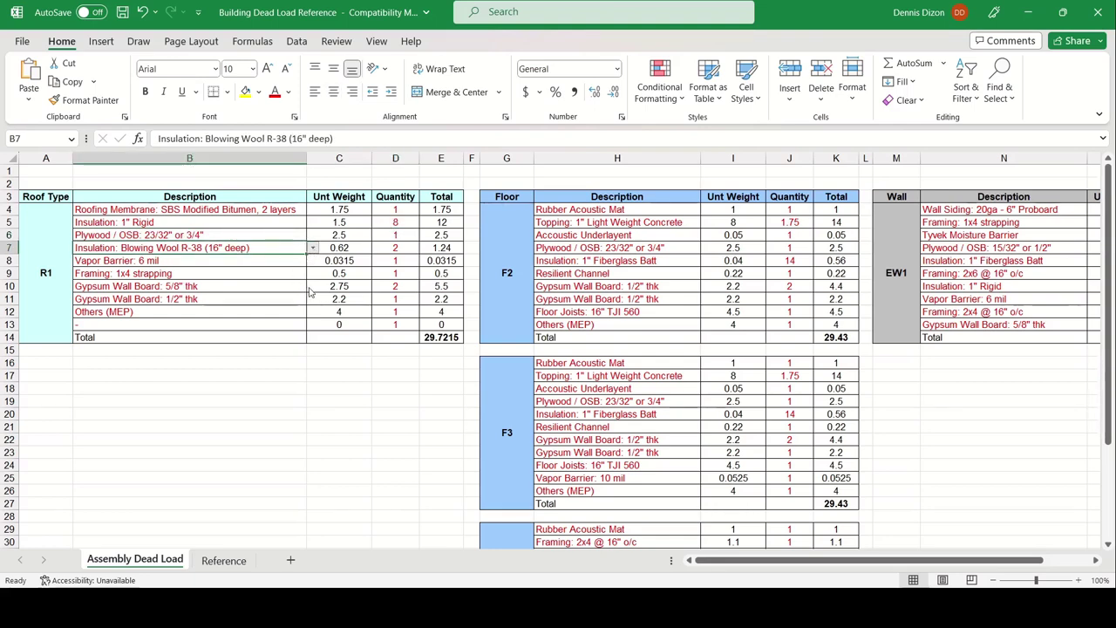
pyautogui.write('Pre-Engineered Roof Truss')
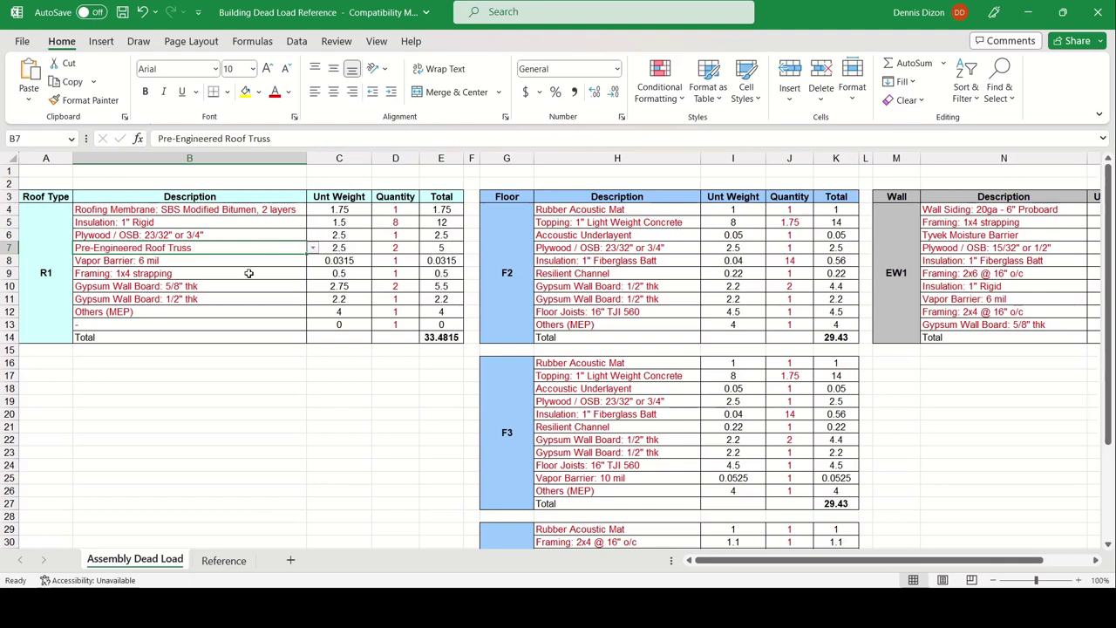
pyautogui.click(382, 249)
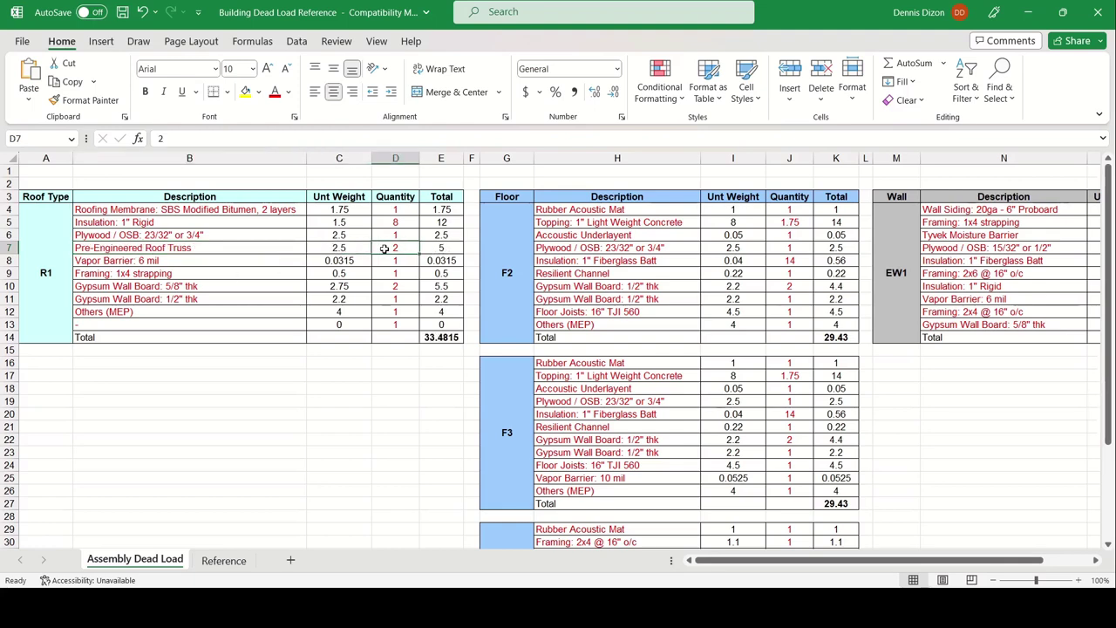
pyautogui.write('1')
pyautogui.press('Return')
pyautogui.write('.')
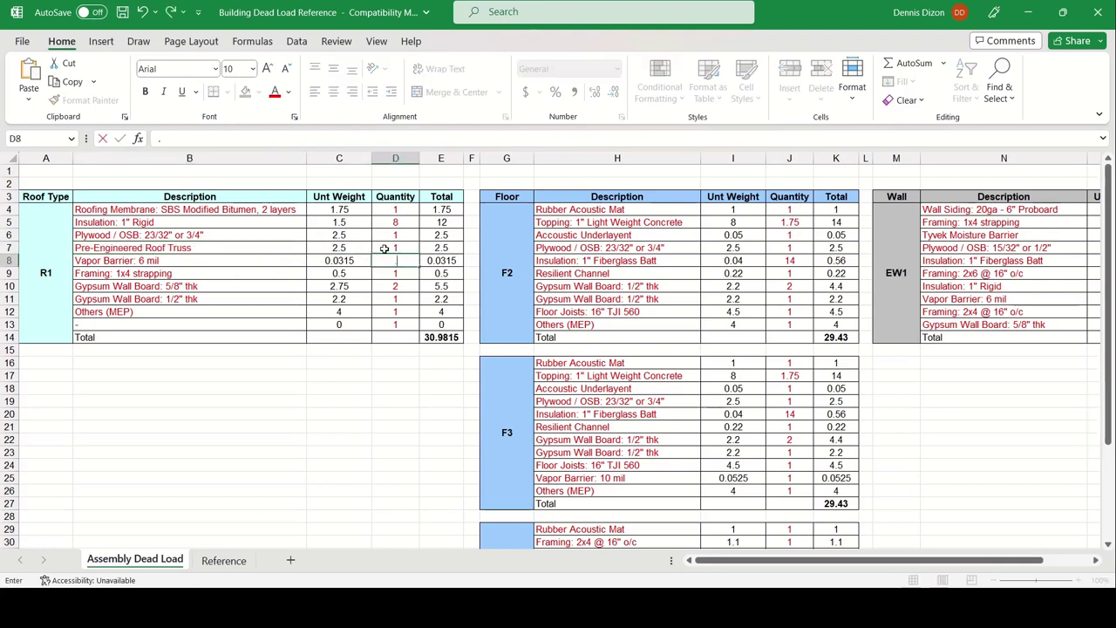
# - Set the quantity of Framing: 1x4 strapping in roof type R1 to 0
pyautogui.press('Escape')
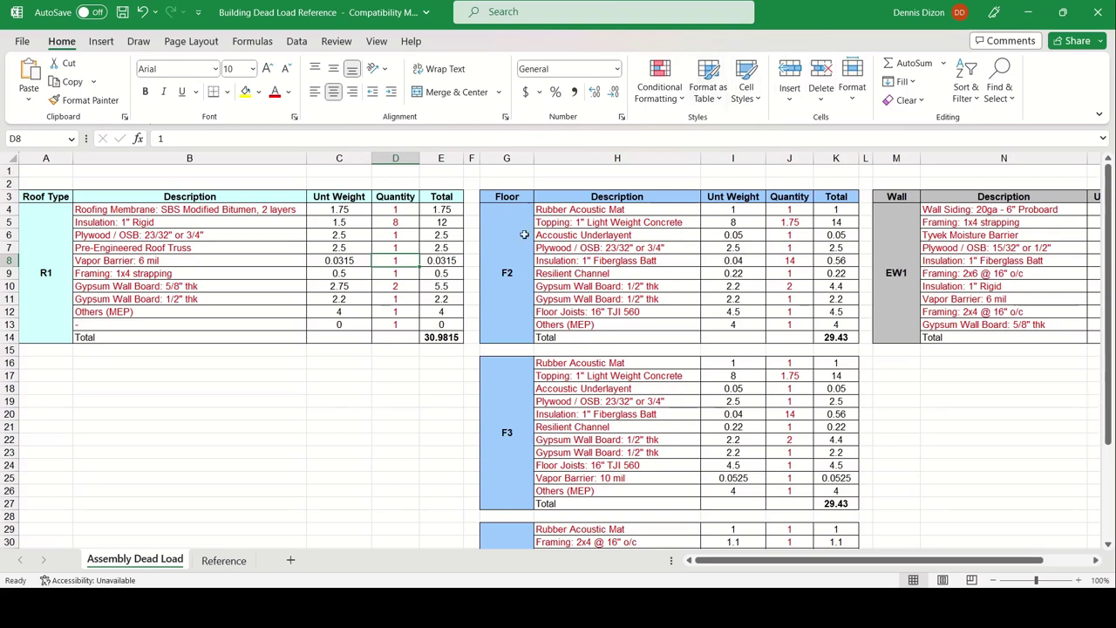
pyautogui.click(98, 314)
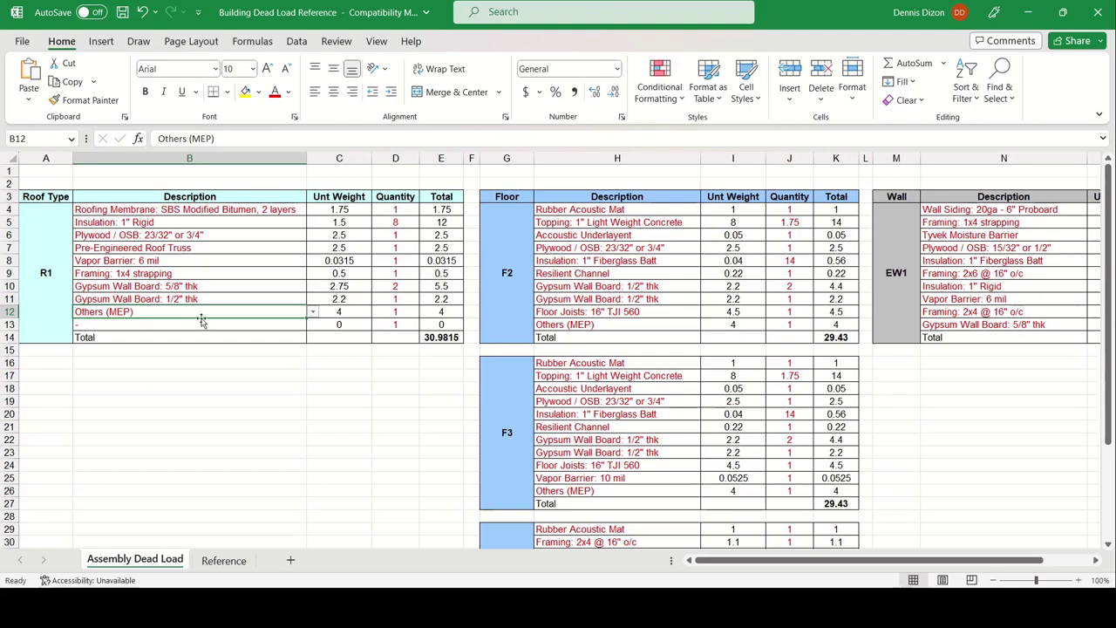
pyautogui.moveTo(157, 288); pyautogui.dragTo(246, 301)
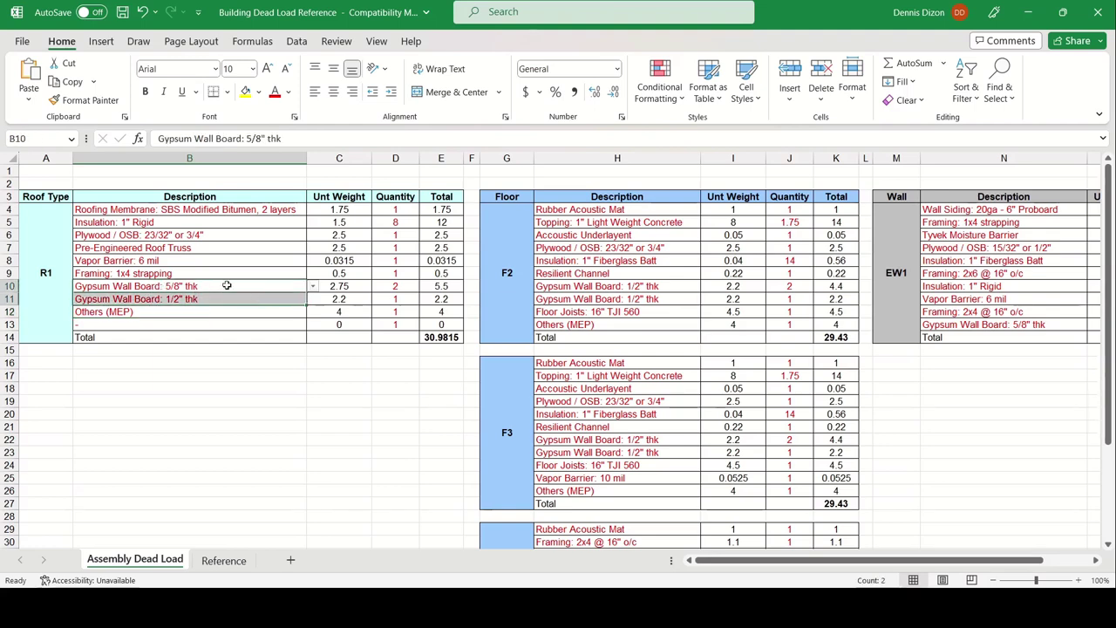
pyautogui.click(137, 275)
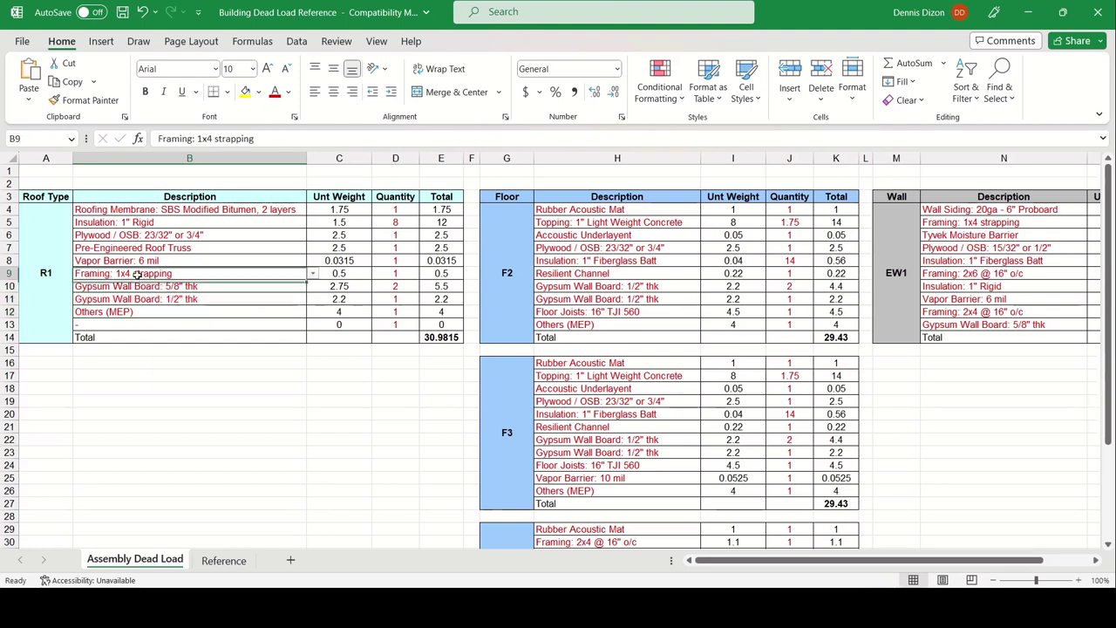
pyautogui.click(394, 273)
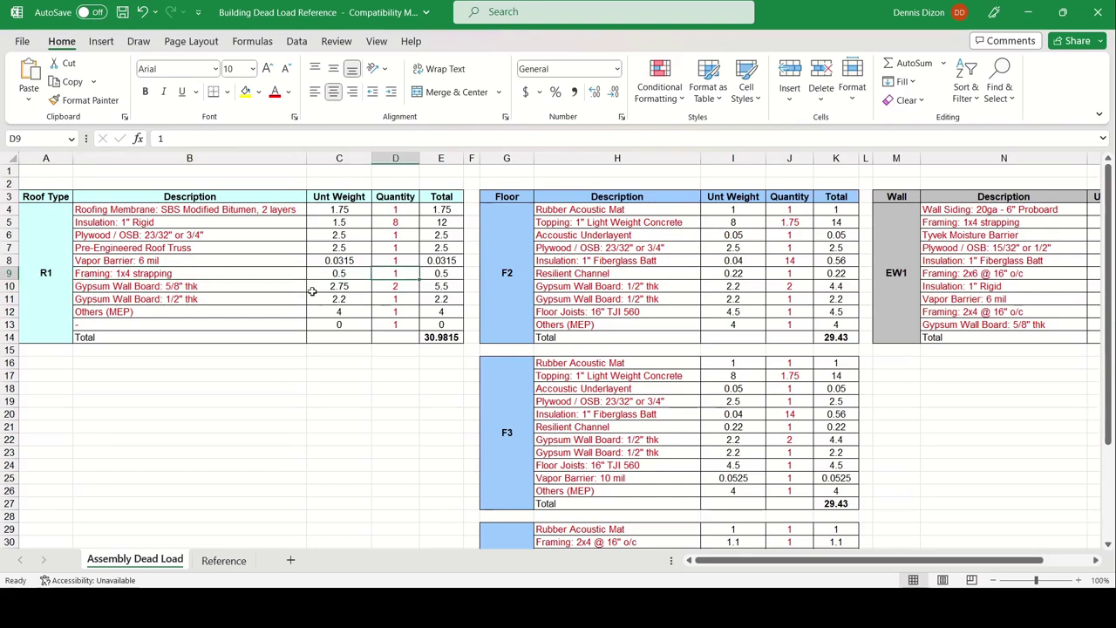
pyautogui.write('0')
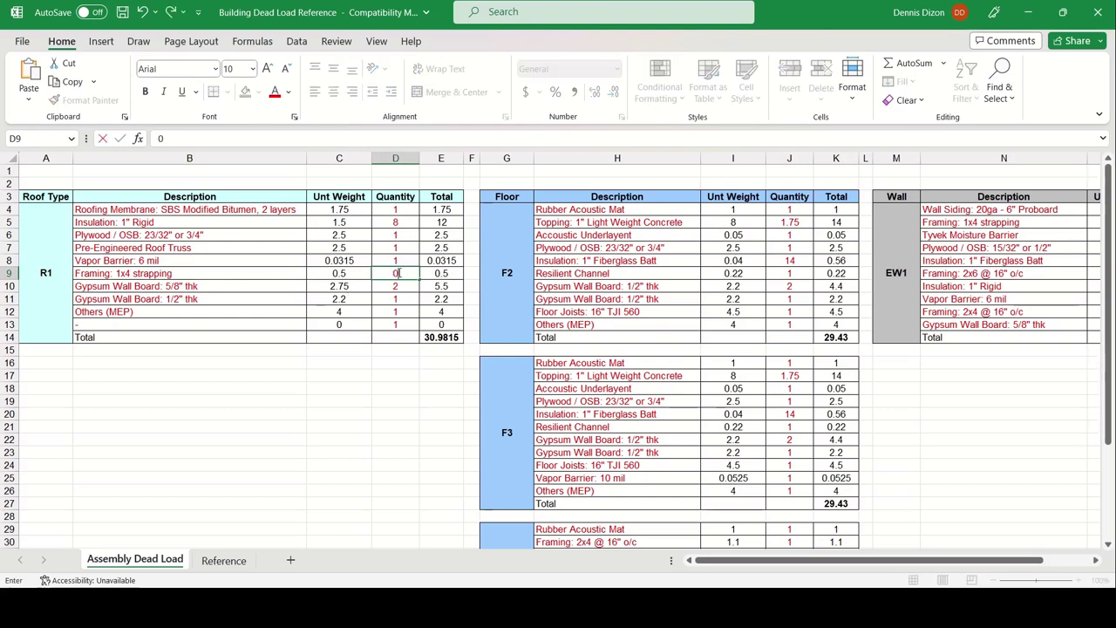
pyautogui.press('Return')
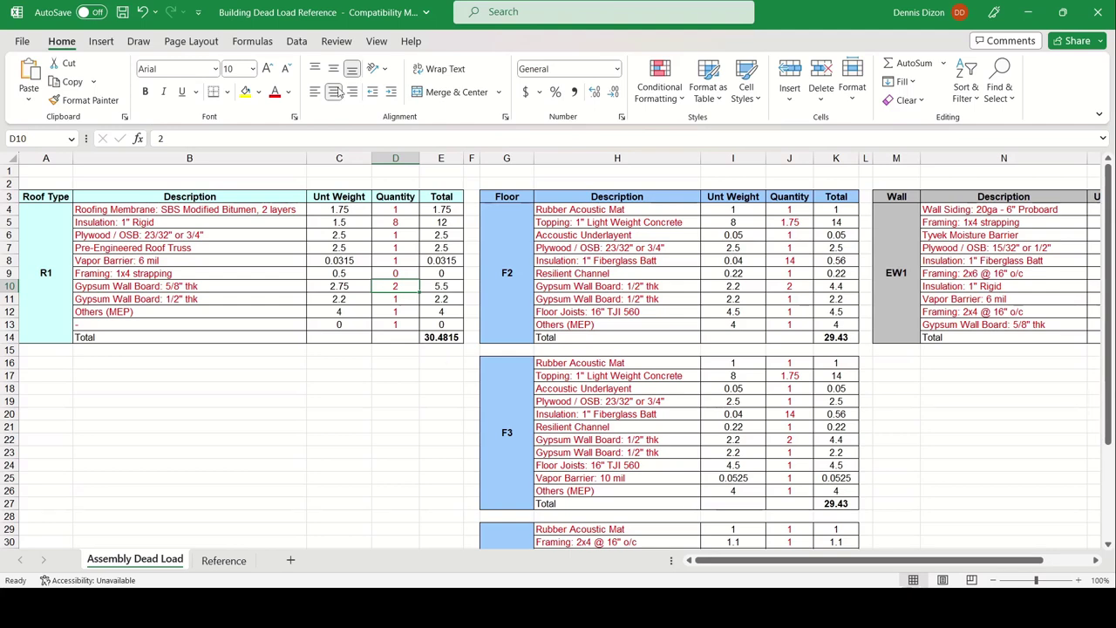
# - Switch to OneNote and handwrite "Roof DL = 30 PSF" in black ink on the blank Loadings page
pyautogui.click(1028, 15)
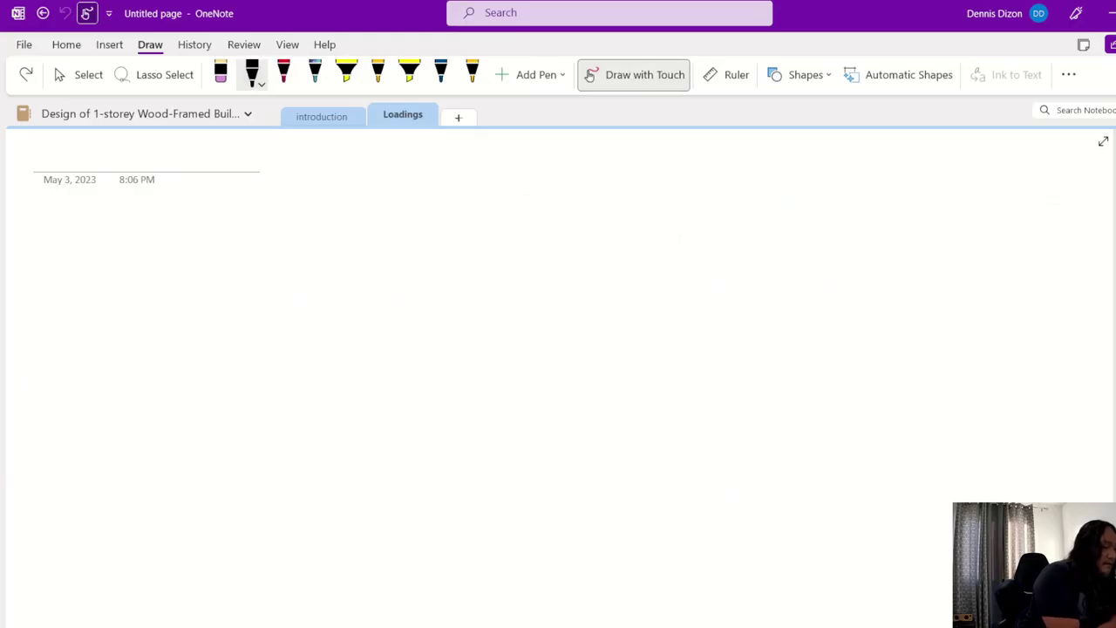
pyautogui.moveTo(49, 223)
pyautogui.mouseDown()
pyautogui.moveTo(51, 264)
pyautogui.moveTo(118, 237)
pyautogui.moveTo(131, 262)
pyautogui.mouseUp()
pyautogui.moveTo(127, 231)
pyautogui.mouseDown()
pyautogui.moveTo(132, 261)
pyautogui.moveTo(145, 230)
pyautogui.moveTo(160, 280)
pyautogui.moveTo(166, 269)
pyautogui.moveTo(196, 280)
pyautogui.moveTo(293, 273)
pyautogui.mouseUp()
pyautogui.moveTo(350, 232); pyautogui.dragTo(390, 283)
pyautogui.moveTo(380, 235)
pyautogui.mouseDown()
pyautogui.moveTo(391, 249)
pyautogui.moveTo(376, 245)
pyautogui.mouseUp()
pyautogui.moveTo(432, 232)
pyautogui.mouseDown()
pyautogui.moveTo(398, 263)
pyautogui.moveTo(447, 267)
pyautogui.moveTo(470, 255)
pyautogui.mouseUp()
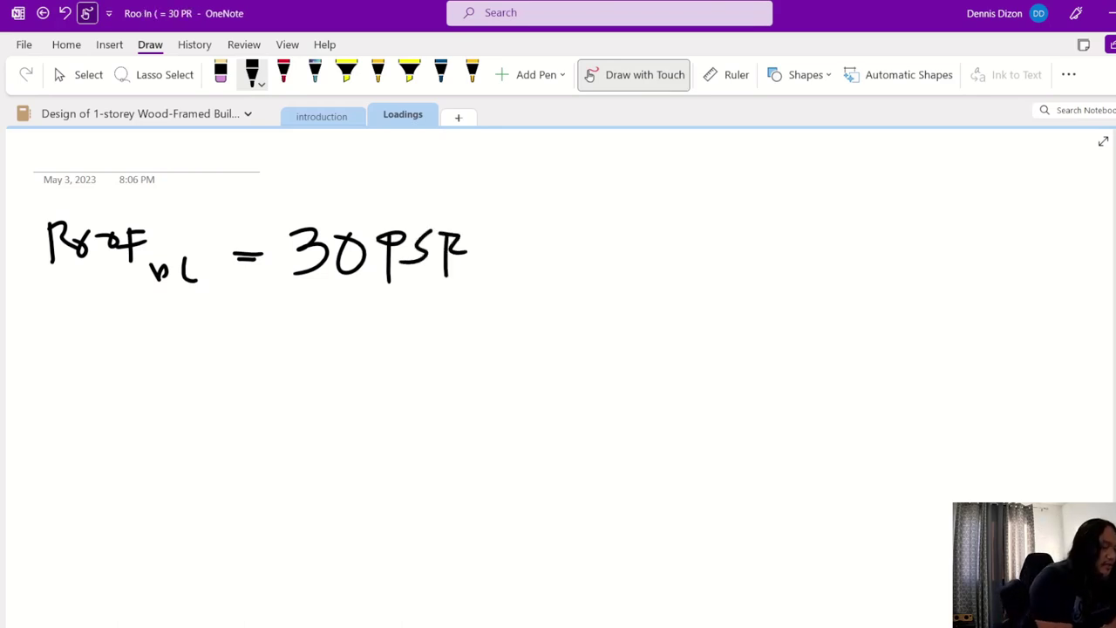
# - Handwrite the dead load split below the roof total as "20 – TC" and "10 – BC"
pyautogui.moveTo(170, 348)
pyautogui.mouseDown()
pyautogui.moveTo(208, 373)
pyautogui.moveTo(225, 344)
pyautogui.moveTo(314, 370)
pyautogui.mouseUp()
pyautogui.moveTo(296, 330)
pyautogui.mouseDown()
pyautogui.moveTo(314, 368)
pyautogui.moveTo(342, 326)
pyautogui.mouseUp()
pyautogui.moveTo(382, 328)
pyautogui.mouseDown()
pyautogui.moveTo(348, 361)
pyautogui.moveTo(370, 372)
pyautogui.mouseUp()
pyautogui.moveTo(182, 403)
pyautogui.mouseDown()
pyautogui.moveTo(182, 458)
pyautogui.moveTo(203, 410)
pyautogui.moveTo(286, 421)
pyautogui.mouseUp()
pyautogui.moveTo(302, 410)
pyautogui.mouseDown()
pyautogui.moveTo(306, 459)
pyautogui.moveTo(312, 435)
pyautogui.moveTo(305, 462)
pyautogui.mouseUp()
pyautogui.moveTo(383, 408); pyautogui.dragTo(377, 443)
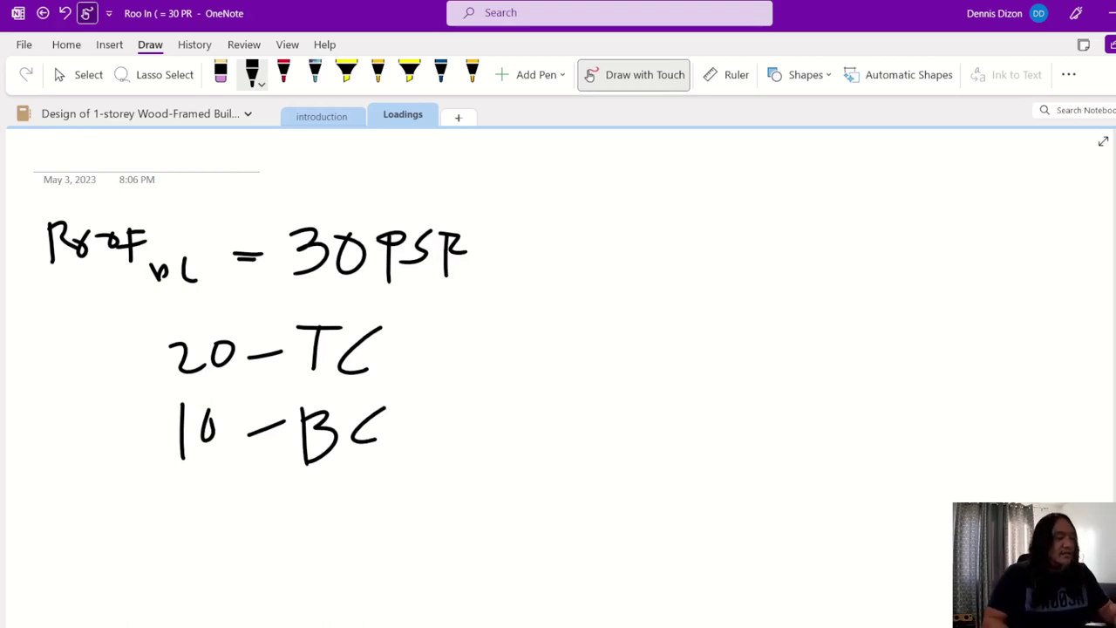
# - Draw a black box around the TC and BC loads and a yellow highlighter frame around 30 PSF
pyautogui.moveTo(122, 324)
pyautogui.mouseDown()
pyautogui.moveTo(262, 511)
pyautogui.moveTo(426, 301)
pyautogui.moveTo(99, 323)
pyautogui.mouseUp()
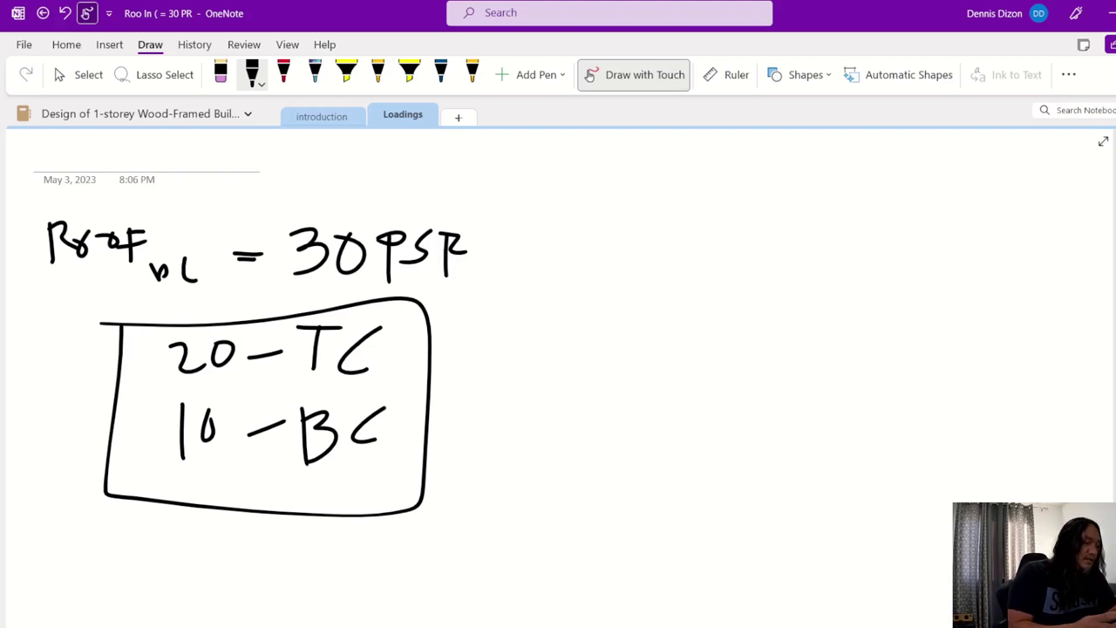
pyautogui.click(346, 74)
pyautogui.moveTo(279, 205)
pyautogui.mouseDown()
pyautogui.moveTo(278, 256)
pyautogui.moveTo(424, 307)
pyautogui.moveTo(491, 211)
pyautogui.moveTo(294, 215)
pyautogui.moveTo(279, 272)
pyautogui.mouseUp()
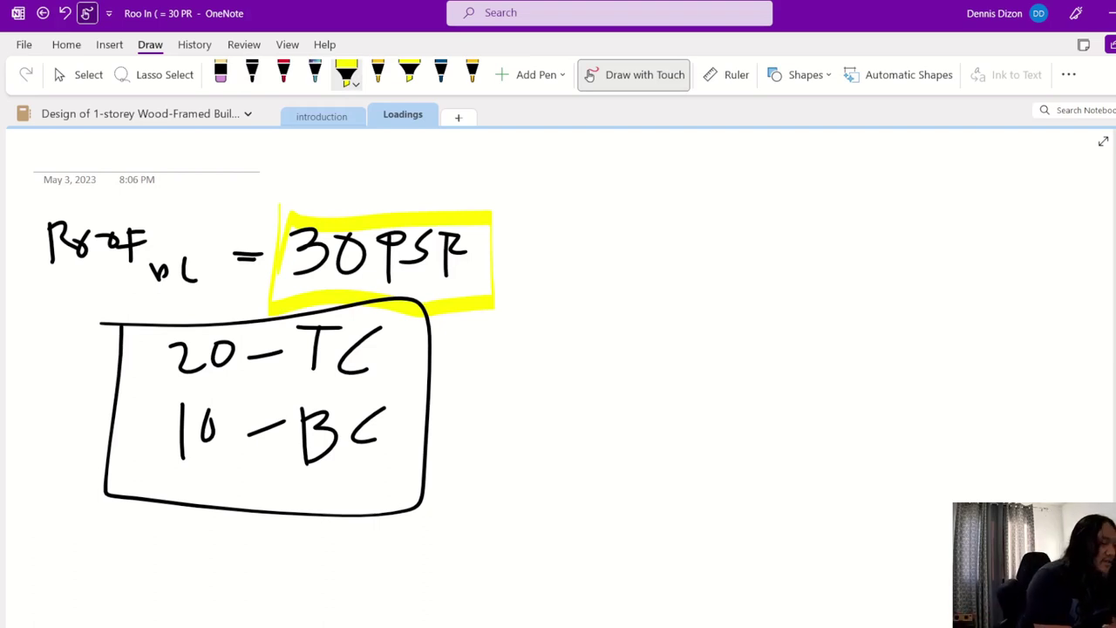
# - Handwrite the heading "LOCATION:" in black ink beside the roof dead load notes
pyautogui.click(252, 74)
pyautogui.moveTo(561, 161)
pyautogui.mouseDown()
pyautogui.moveTo(562, 186)
pyautogui.moveTo(590, 204)
pyautogui.mouseUp()
pyautogui.moveTo(615, 166)
pyautogui.mouseDown()
pyautogui.moveTo(601, 188)
pyautogui.moveTo(621, 175)
pyautogui.mouseUp()
pyautogui.moveTo(659, 173)
pyautogui.mouseDown()
pyautogui.moveTo(645, 200)
pyautogui.moveTo(677, 206)
pyautogui.mouseUp()
pyautogui.moveTo(686, 171)
pyautogui.mouseDown()
pyautogui.moveTo(670, 211)
pyautogui.moveTo(712, 215)
pyautogui.mouseUp()
pyautogui.moveTo(676, 197)
pyautogui.mouseDown()
pyautogui.moveTo(711, 214)
pyautogui.moveTo(723, 180)
pyautogui.moveTo(732, 212)
pyautogui.moveTo(736, 175)
pyautogui.mouseUp()
pyautogui.moveTo(727, 178)
pyautogui.mouseDown()
pyautogui.moveTo(731, 214)
pyautogui.moveTo(744, 213)
pyautogui.mouseUp()
pyautogui.moveTo(750, 203)
pyautogui.mouseDown()
pyautogui.moveTo(776, 179)
pyautogui.moveTo(790, 198)
pyautogui.moveTo(817, 173)
pyautogui.mouseUp()
pyautogui.click(837, 197)
pyautogui.click(834, 221)
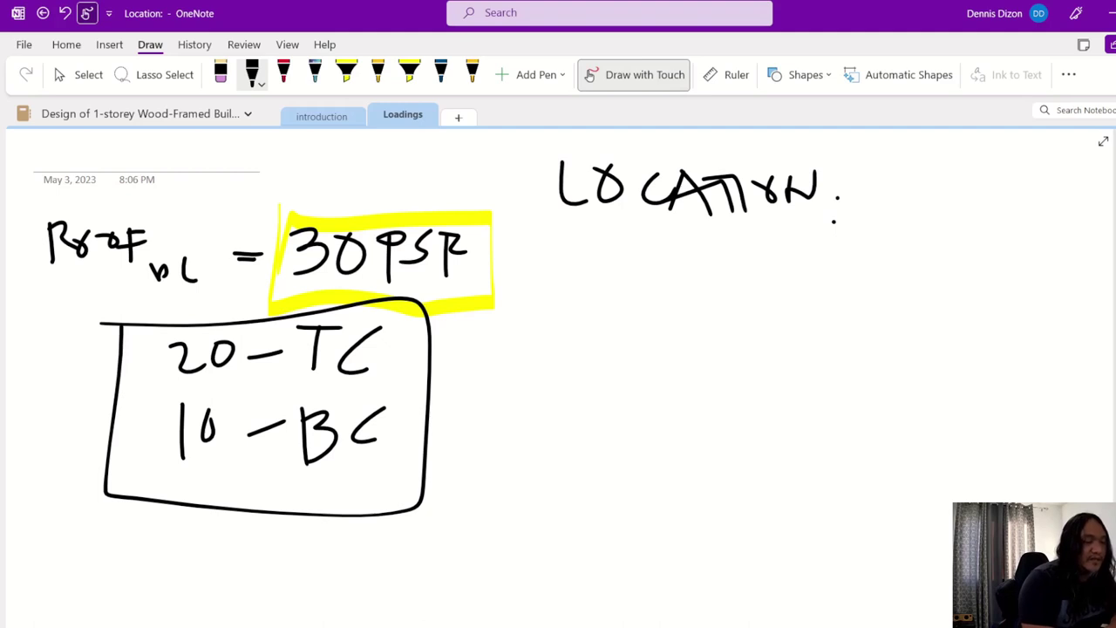
# - Handwrite "GRANDE PRAIRIE" after the location heading, with the second word below the first
pyautogui.moveTo(890, 175); pyautogui.dragTo(895, 203)
pyautogui.moveTo(912, 171)
pyautogui.mouseDown()
pyautogui.moveTo(898, 190)
pyautogui.moveTo(922, 201)
pyautogui.moveTo(942, 179)
pyautogui.moveTo(956, 200)
pyautogui.mouseUp()
pyautogui.moveTo(928, 191)
pyautogui.mouseDown()
pyautogui.moveTo(967, 198)
pyautogui.moveTo(974, 177)
pyautogui.moveTo(979, 198)
pyautogui.moveTo(990, 186)
pyautogui.moveTo(997, 199)
pyautogui.moveTo(1031, 173)
pyautogui.mouseUp()
pyautogui.click(1031, 206)
pyautogui.click(1035, 174)
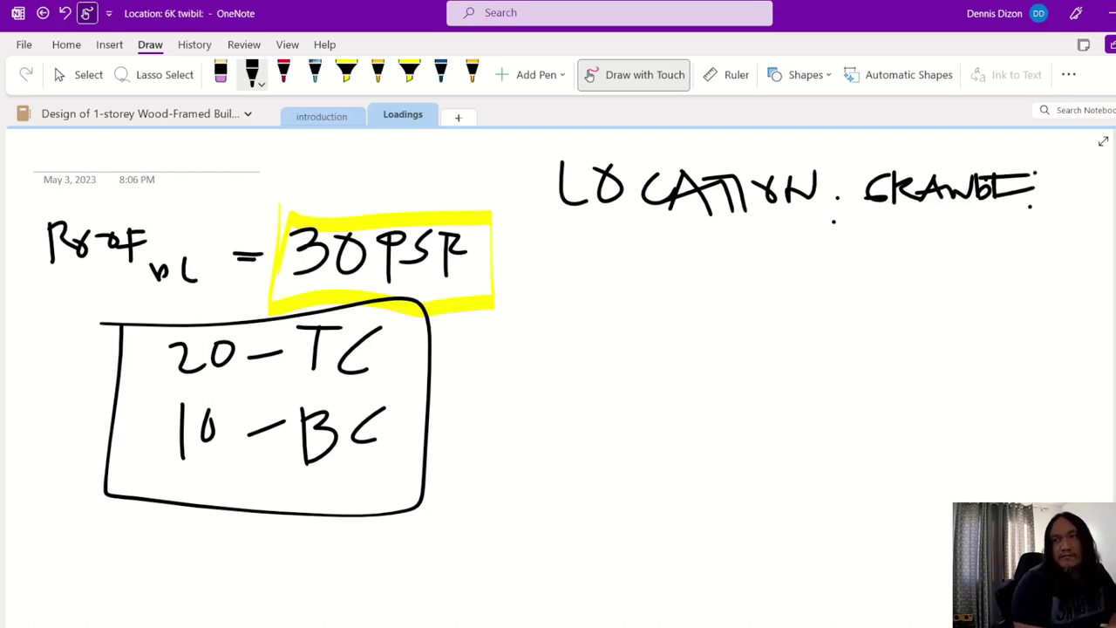
pyautogui.moveTo(869, 231)
pyautogui.mouseDown()
pyautogui.moveTo(865, 299)
pyautogui.moveTo(866, 273)
pyautogui.moveTo(902, 295)
pyautogui.mouseUp()
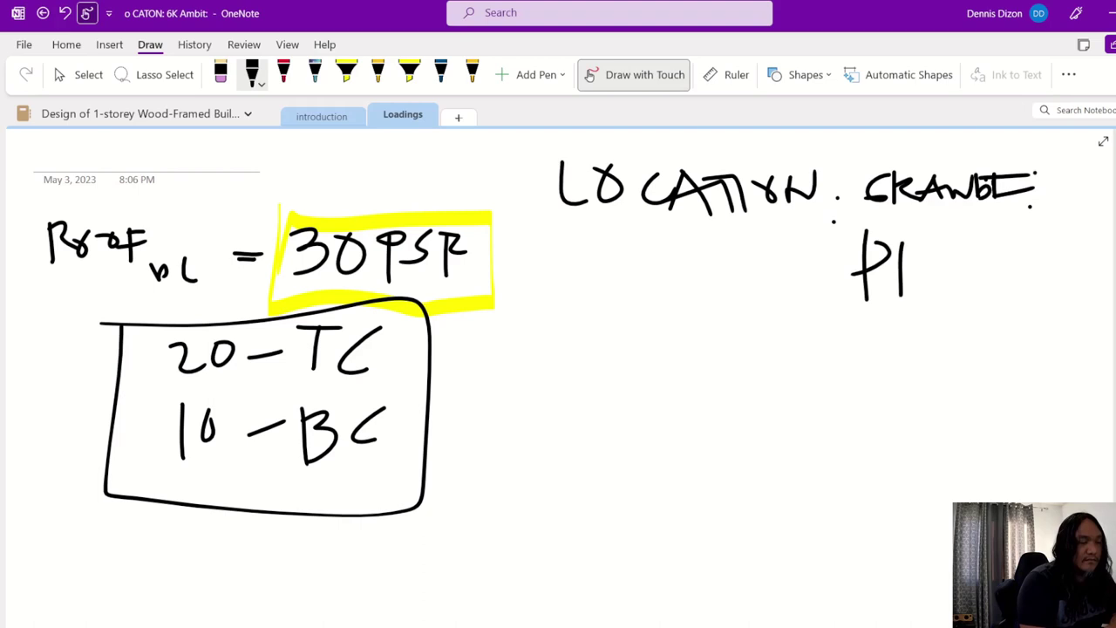
pyautogui.moveTo(903, 249); pyautogui.dragTo(932, 275)
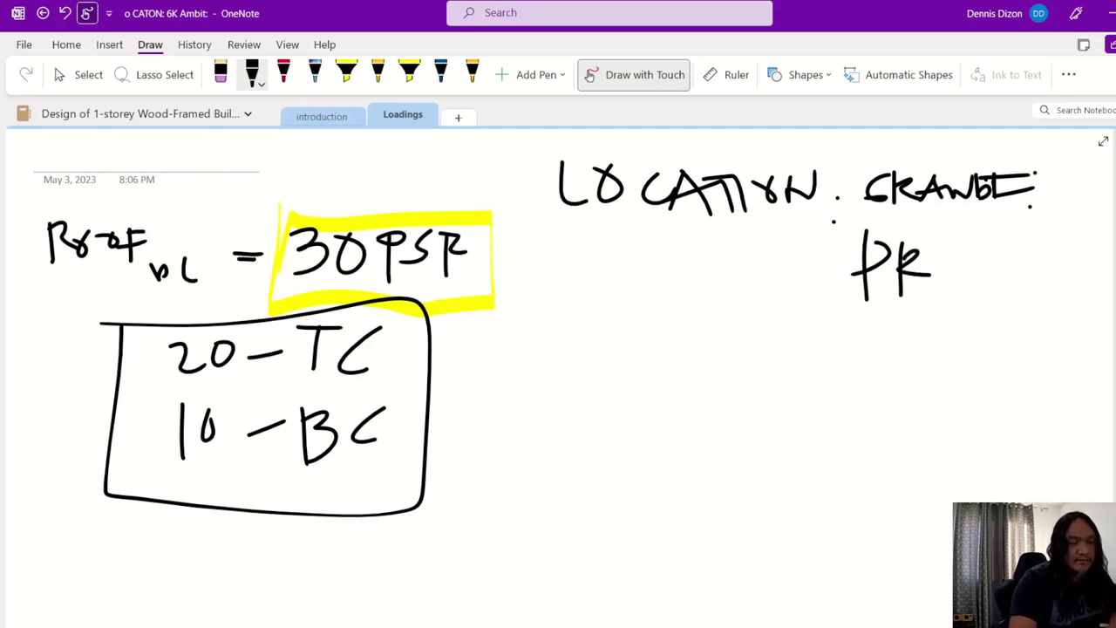
pyautogui.press('super+Down')
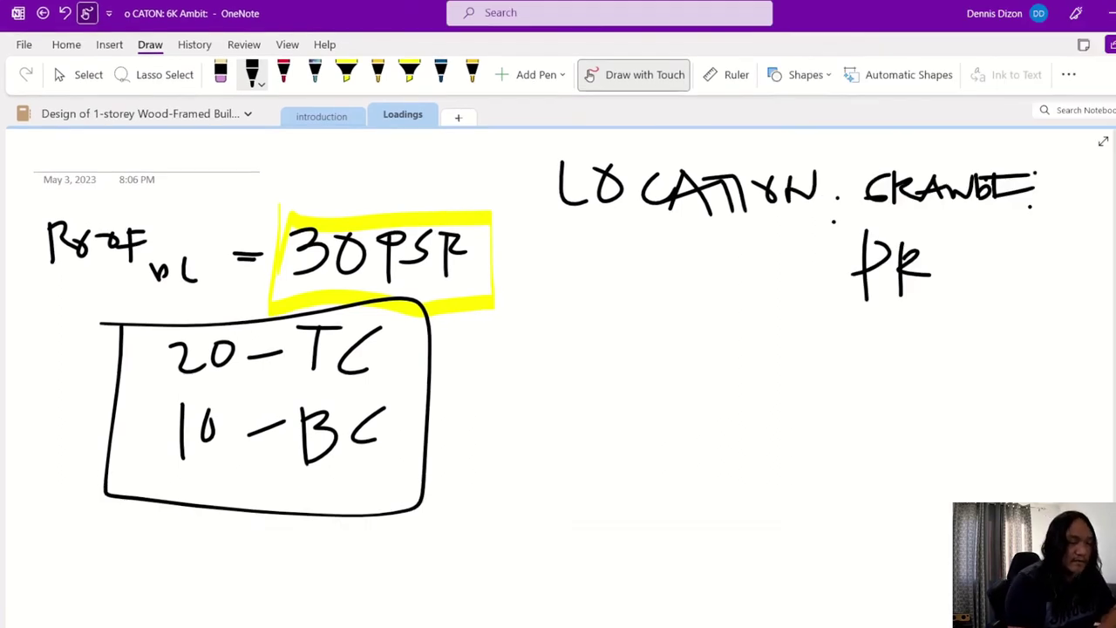
pyautogui.moveTo(912, 295)
pyautogui.mouseDown()
pyautogui.moveTo(941, 253)
pyautogui.moveTo(967, 296)
pyautogui.mouseUp()
pyautogui.moveTo(921, 283)
pyautogui.mouseDown()
pyautogui.moveTo(954, 274)
pyautogui.moveTo(970, 299)
pyautogui.mouseUp()
pyautogui.moveTo(986, 246)
pyautogui.mouseDown()
pyautogui.moveTo(988, 296)
pyautogui.moveTo(1011, 281)
pyautogui.mouseUp()
pyautogui.moveTo(1031, 244)
pyautogui.mouseDown()
pyautogui.moveTo(1033, 272)
pyautogui.moveTo(1052, 274)
pyautogui.moveTo(1036, 279)
pyautogui.mouseUp()
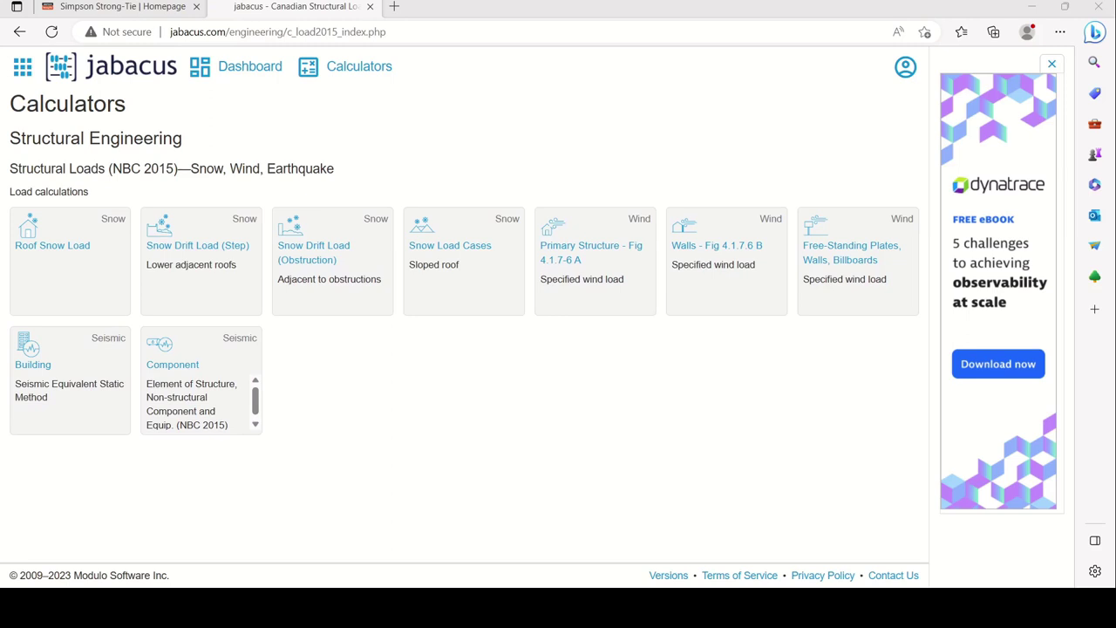
# - In the browser, open the jabacus Roof Snow Load calculator for NBC 2015
pyautogui.click(20, 32)
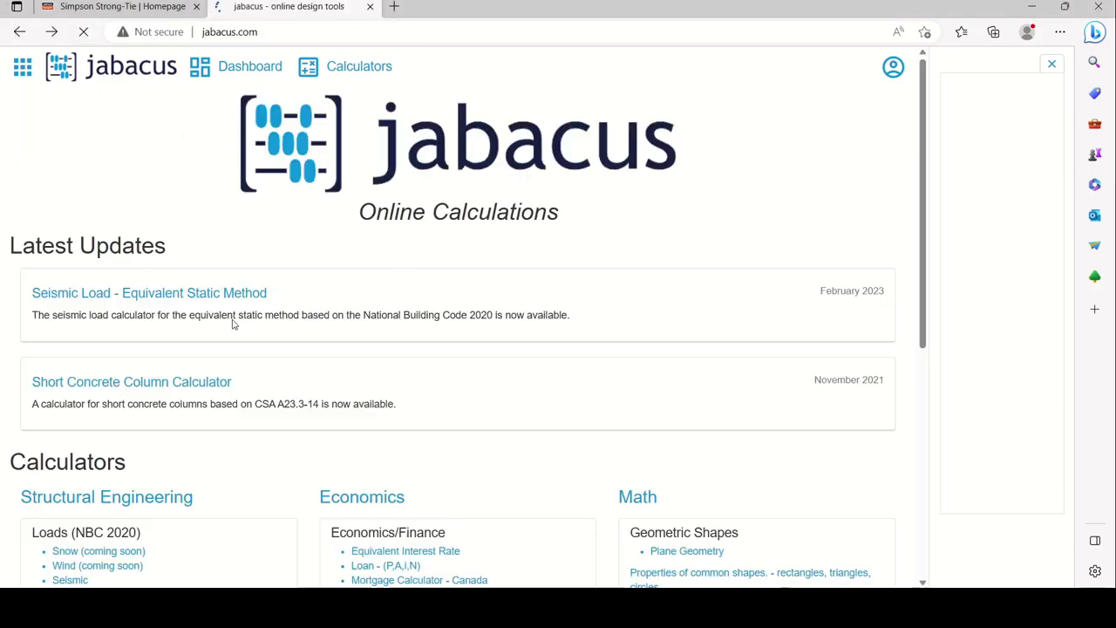
pyautogui.scroll(-3, 105, 496)
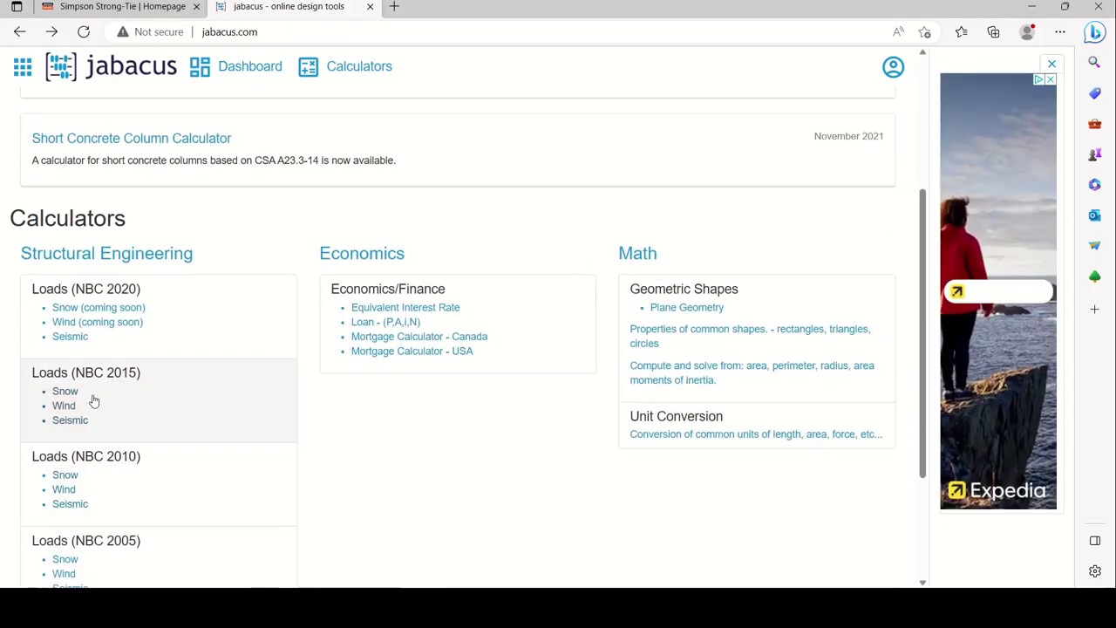
pyautogui.click(92, 400)
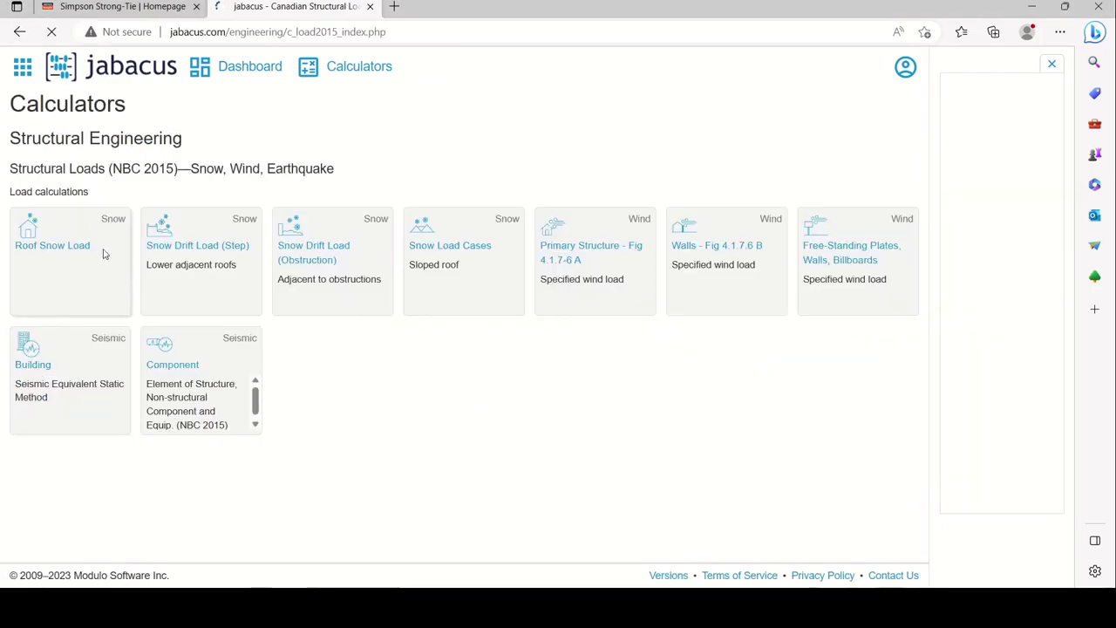
pyautogui.click(45, 249)
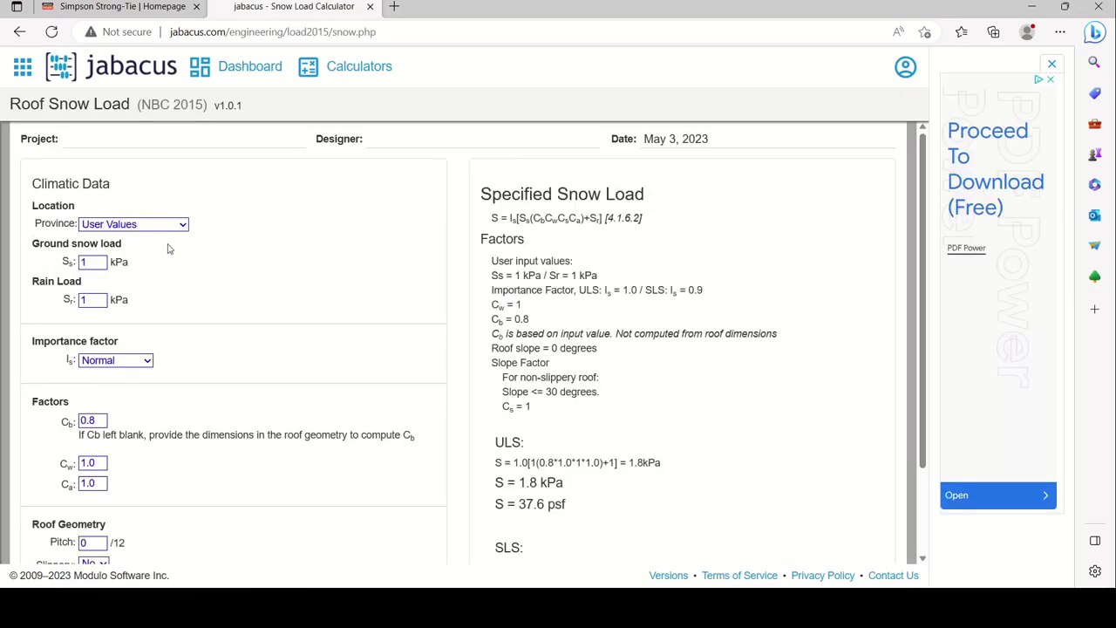
# - Fill in the calculation header with project "1-STOREY BLDG" and designer "LAAGAN AT WORK"
pyautogui.click(111, 143)
pyautogui.write('LAAGAN AT WORK')
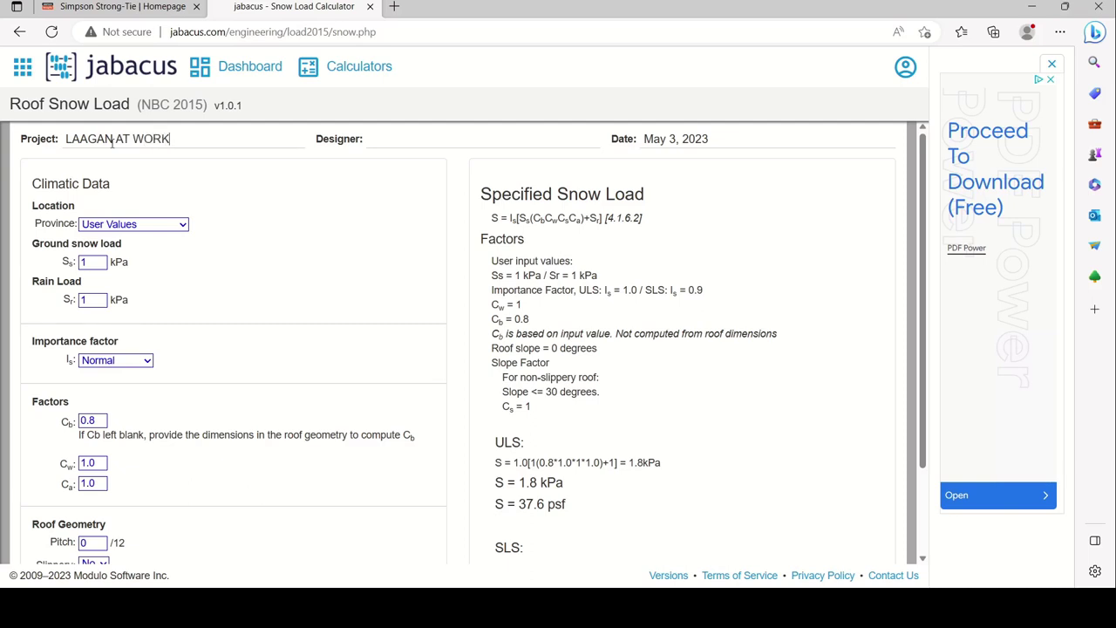
pyautogui.click(397, 143)
pyautogui.moveTo(171, 140); pyautogui.dragTo(38, 137)
pyautogui.hotkey('ctrl', 'c')
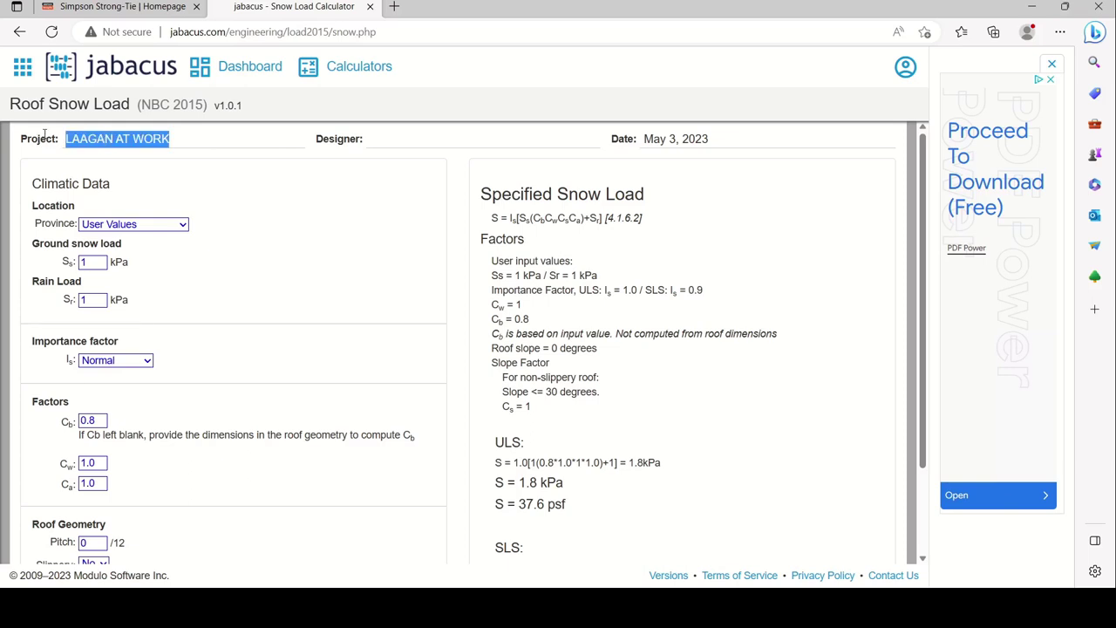
pyautogui.press('BackSpace')
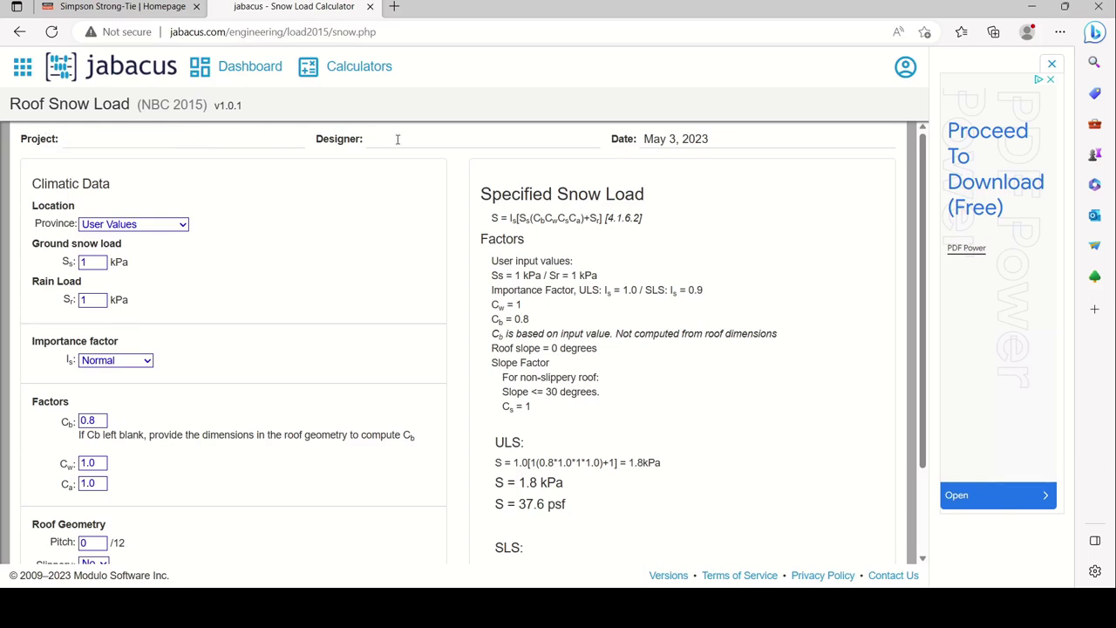
pyautogui.click(397, 140)
pyautogui.hotkey('ctrl', 'v')
pyautogui.click(99, 141)
pyautogui.write('1-STOREY')
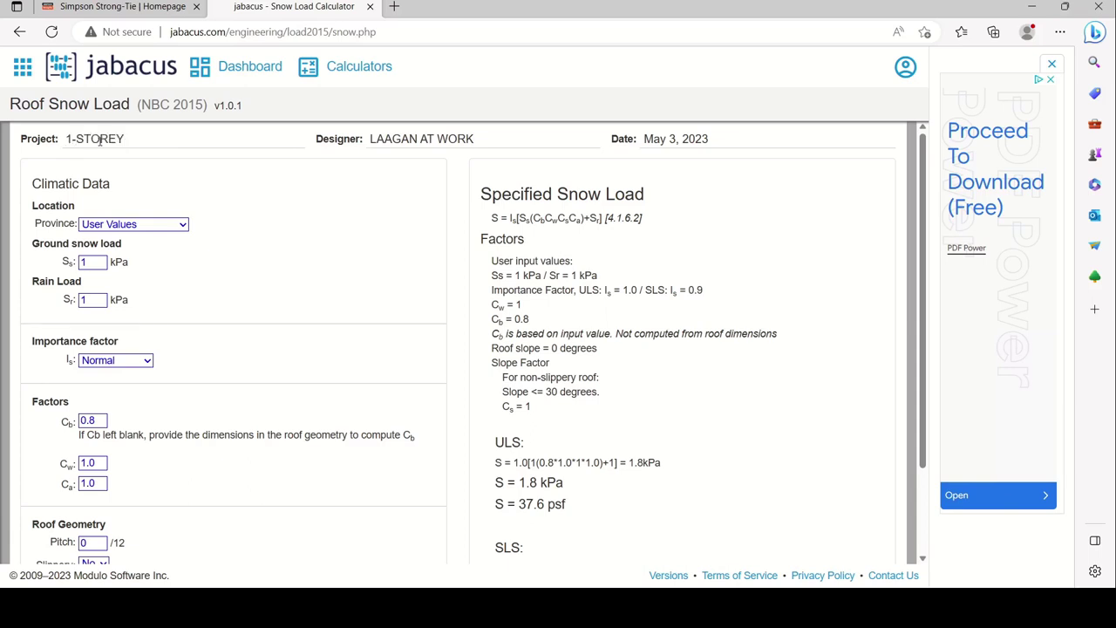
pyautogui.write(' BLDG')
# - Set the climatic data location to Grande Prairie in the province of Alberta
pyautogui.press('Down')
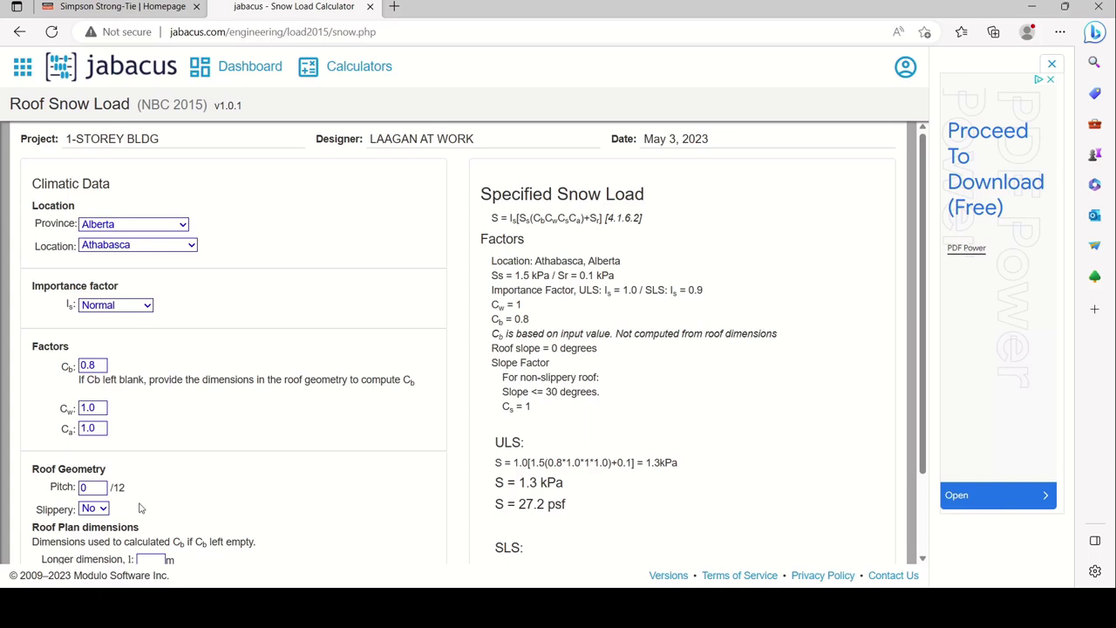
pyautogui.press('g')
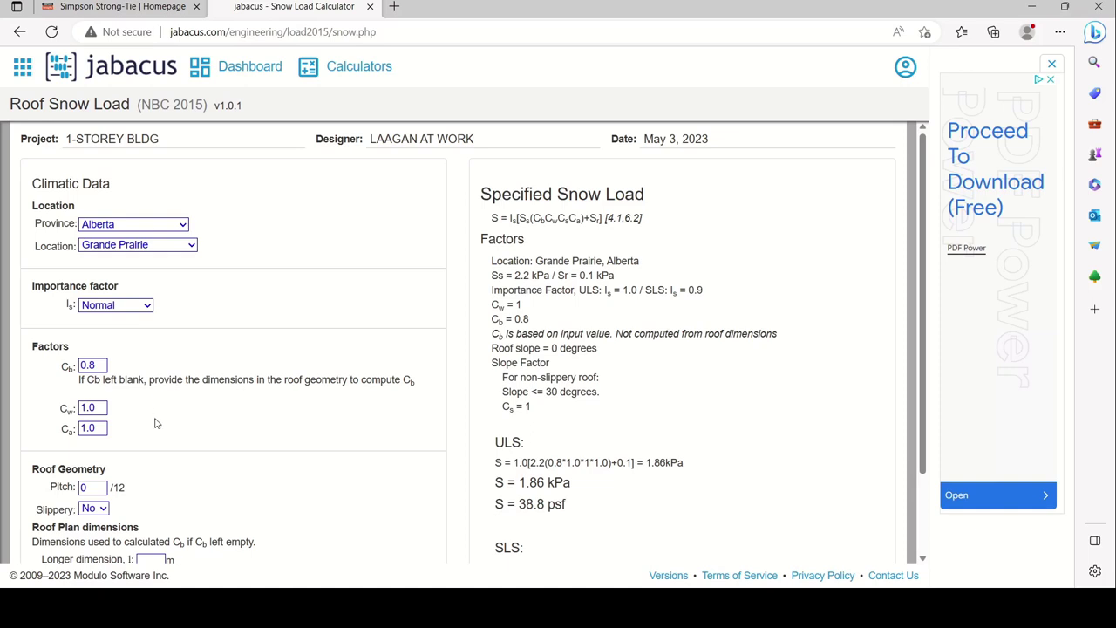
# - Set the roof pitch to .5/12 in the roof geometry, keeping the Cb factor at 0.8
pyautogui.scroll(-1, 155, 423)
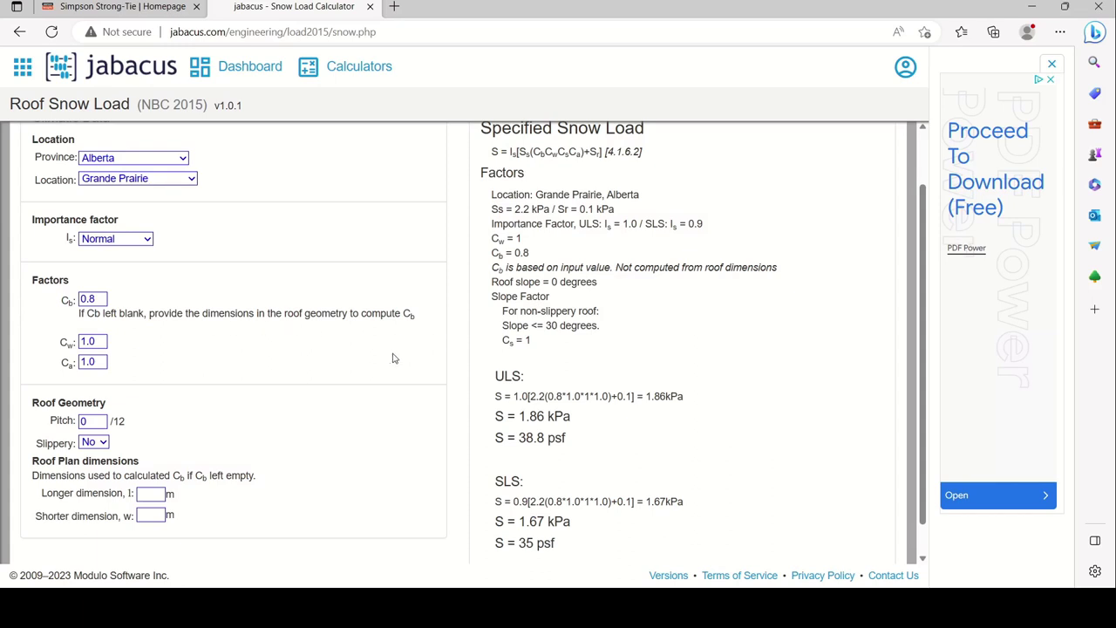
pyautogui.doubleClick(103, 299)
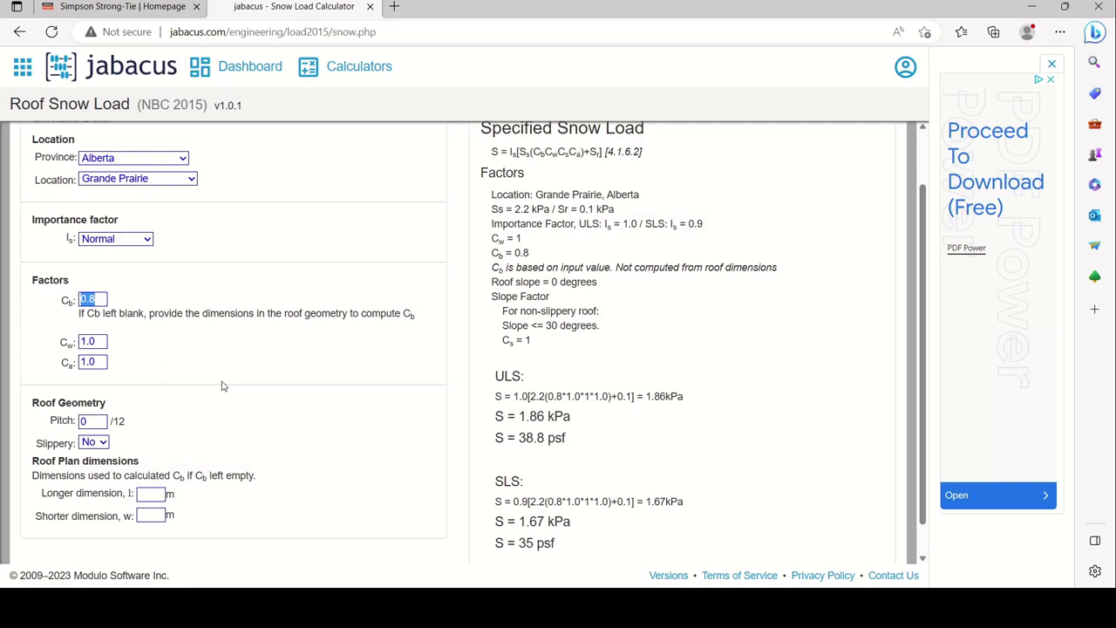
pyautogui.scroll(-1, 212, 361)
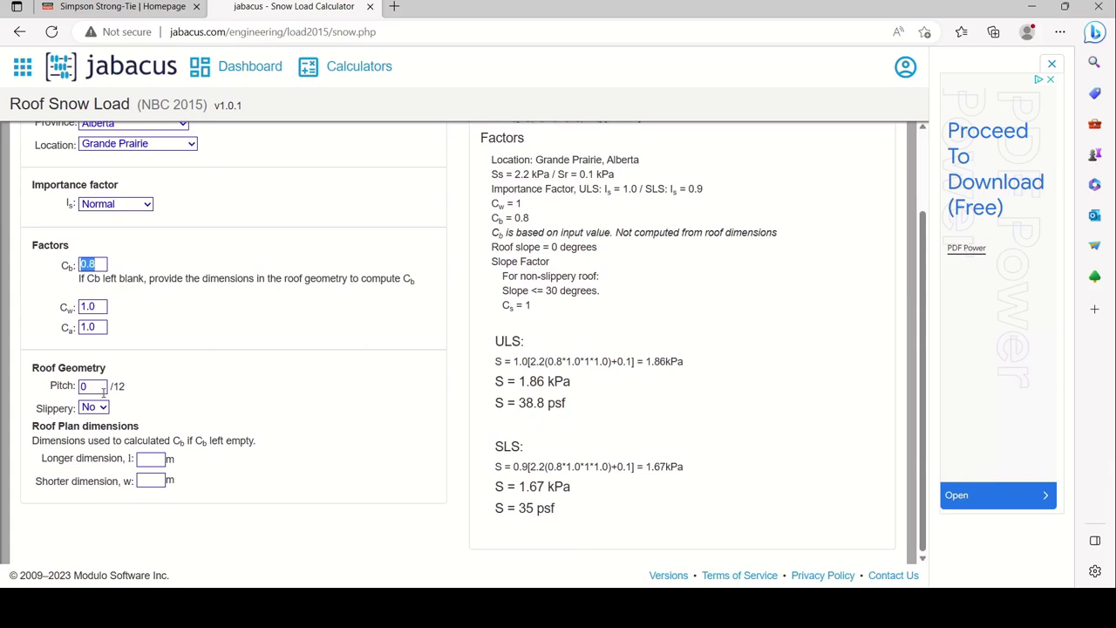
pyautogui.moveTo(102, 383); pyautogui.dragTo(68, 390)
pyautogui.write('1/2')
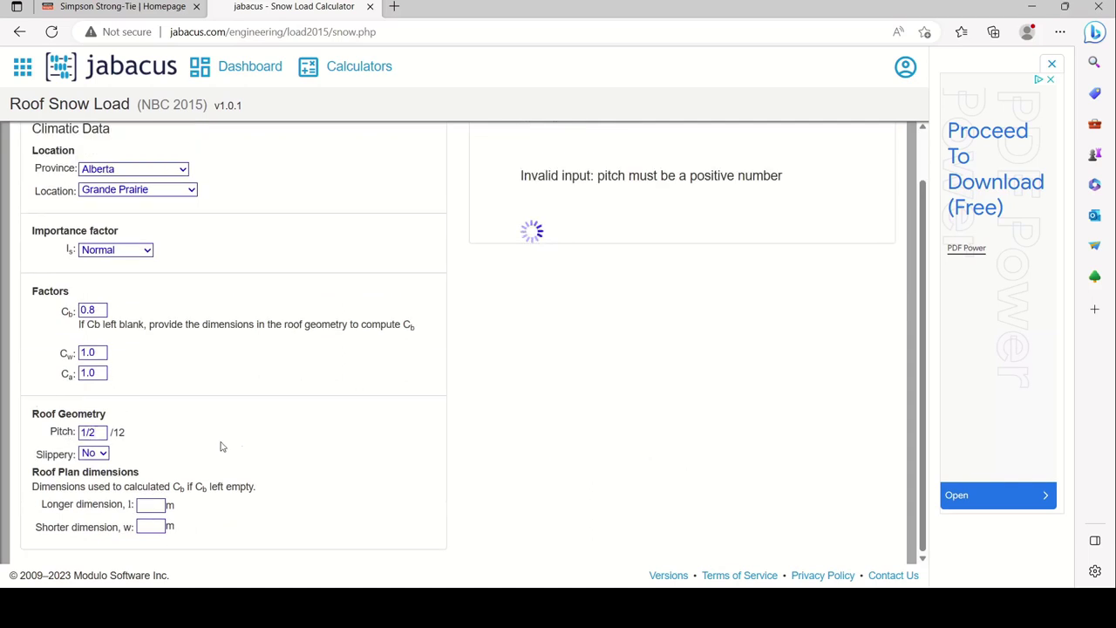
pyautogui.moveTo(103, 433); pyautogui.dragTo(54, 433)
pyautogui.write('.5')
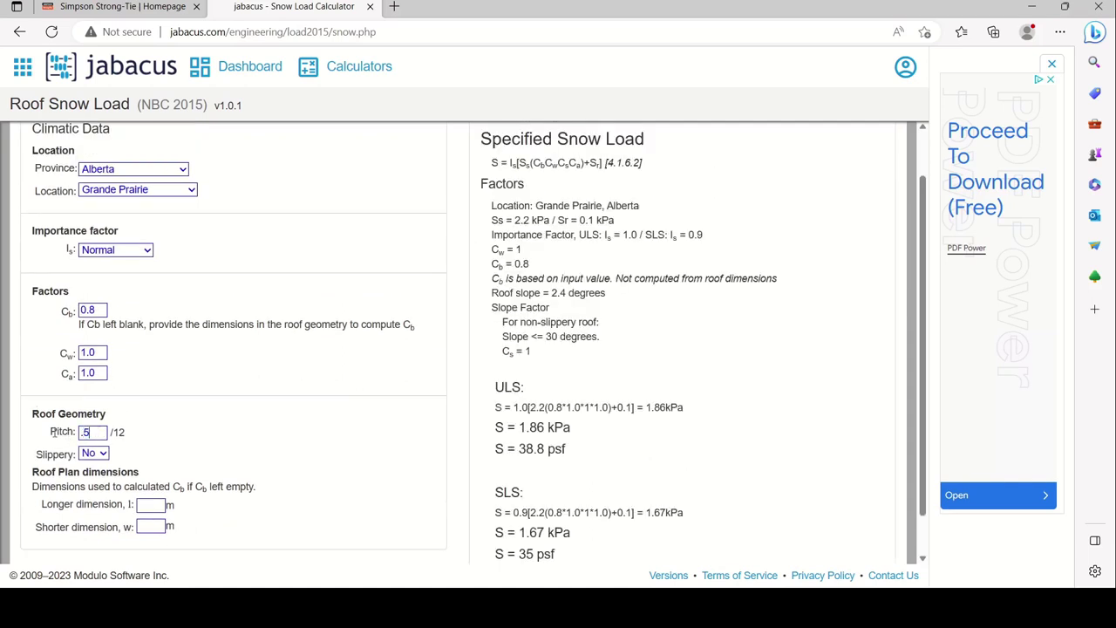
# - Set the roof plan dimensions to 24.38 m for the longer side and 18.29 m for the shorter side
pyautogui.scroll(-1, 291, 509)
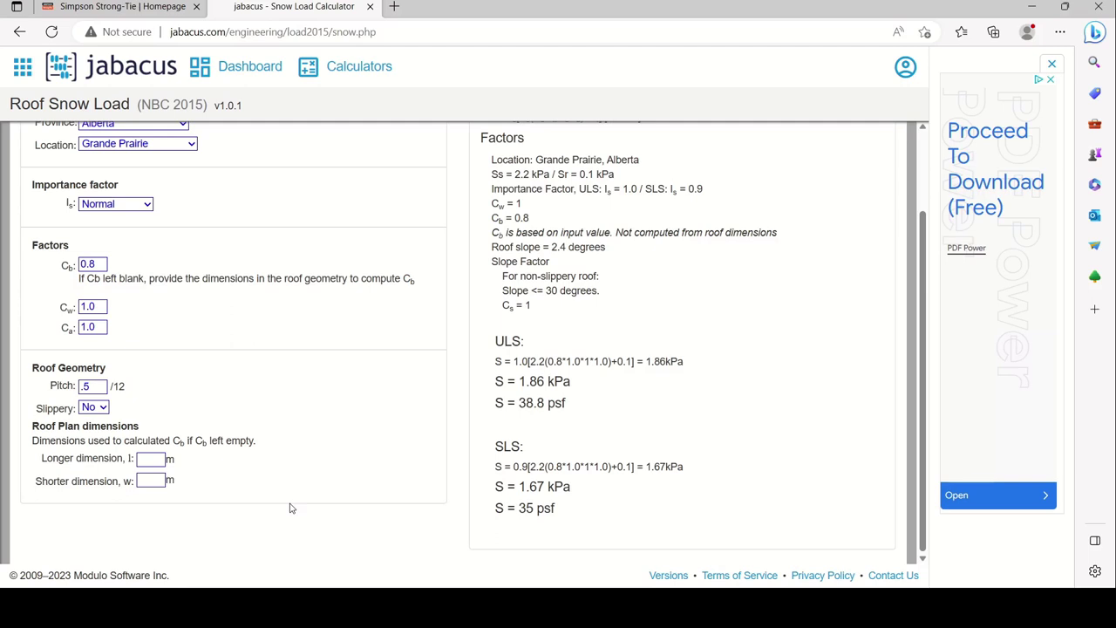
pyautogui.click(158, 457)
pyautogui.write('24.38')
pyautogui.click(159, 481)
pyautogui.write('18.29')
pyautogui.scroll(2, 318, 449)
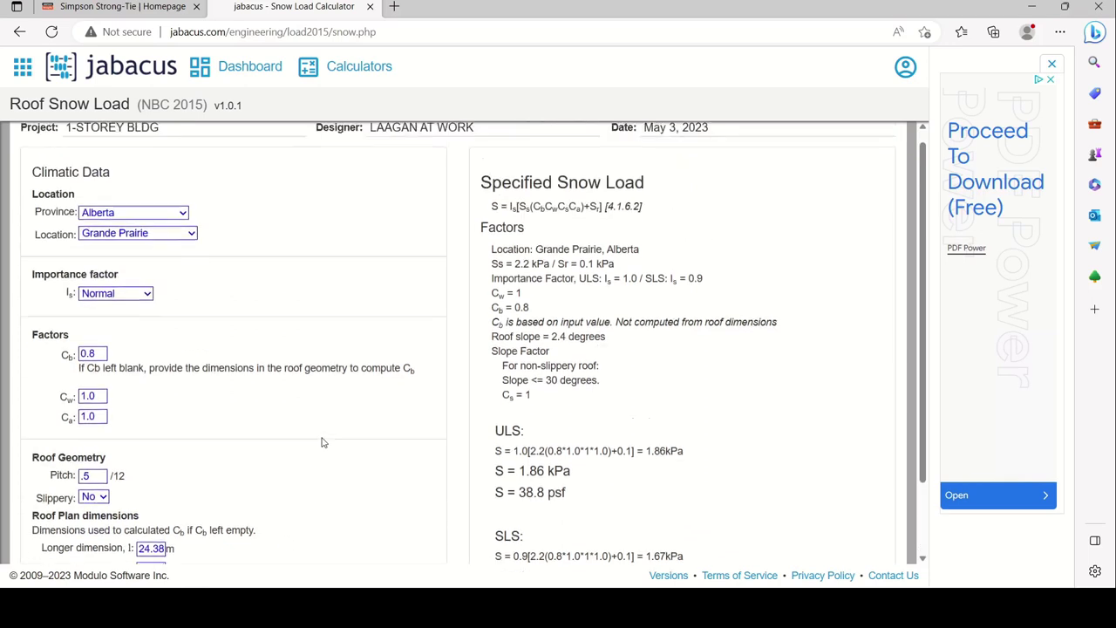
# - Review the specified snow load results, covering the listed factors and the ULS and SLS loads
pyautogui.scroll(-1, 321, 446)
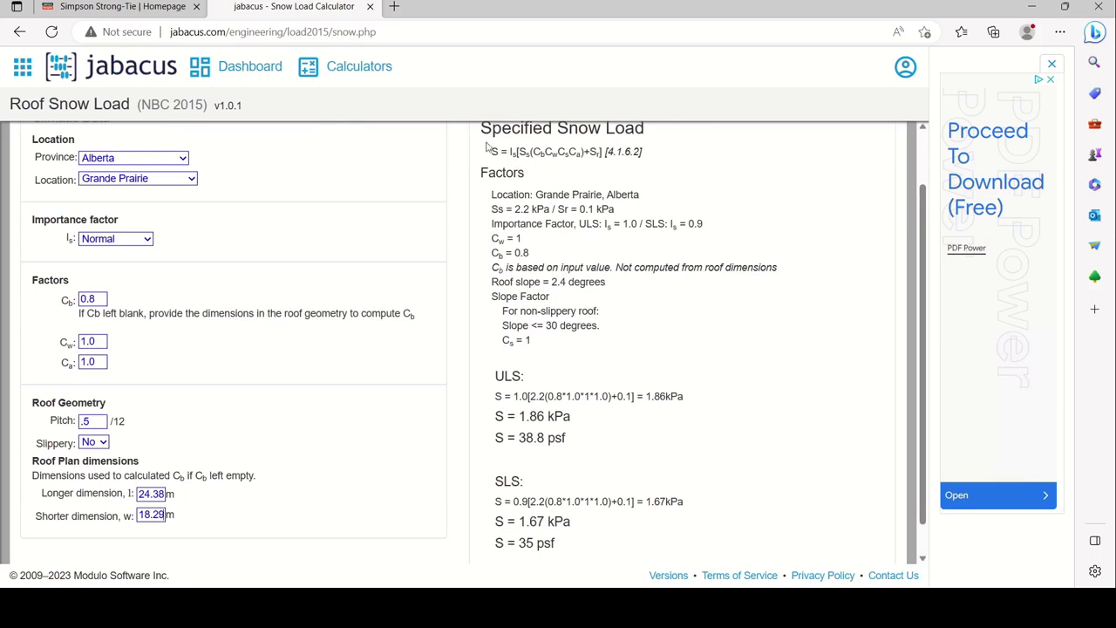
pyautogui.moveTo(485, 134); pyautogui.dragTo(672, 526)
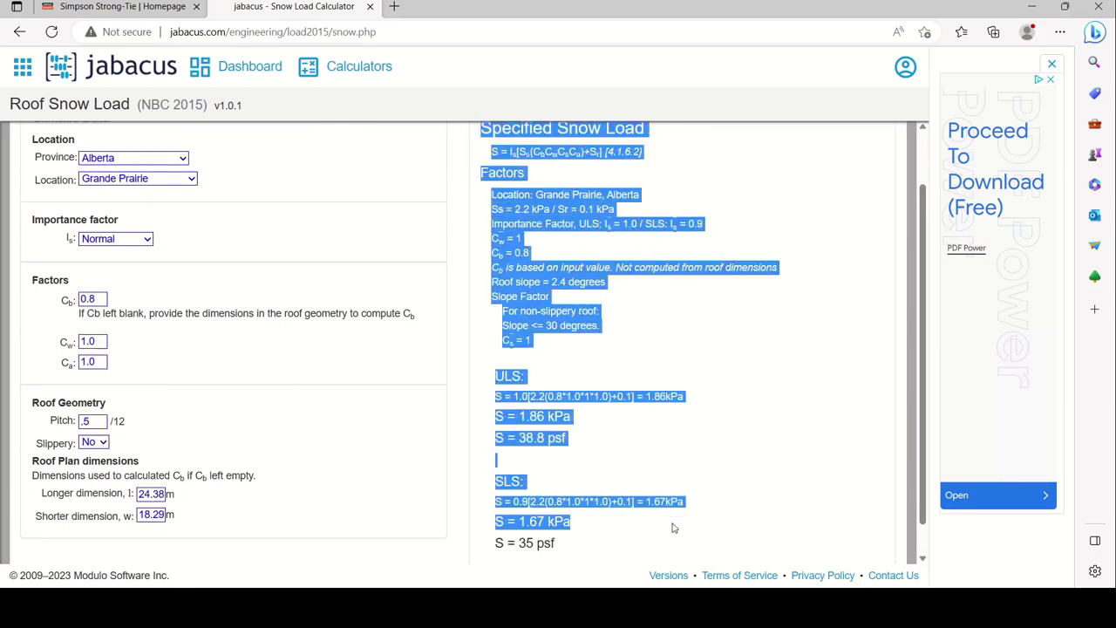
pyautogui.click(722, 336)
pyautogui.scroll(-1, 722, 336)
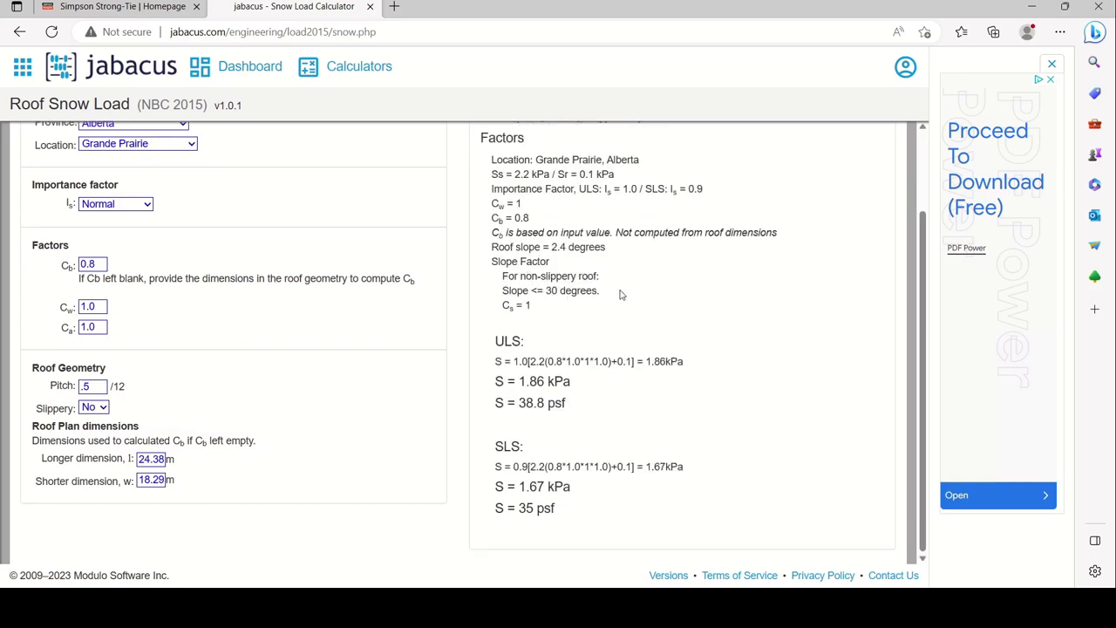
pyautogui.scroll(2, 636, 319)
pyautogui.scroll(-1, 637, 323)
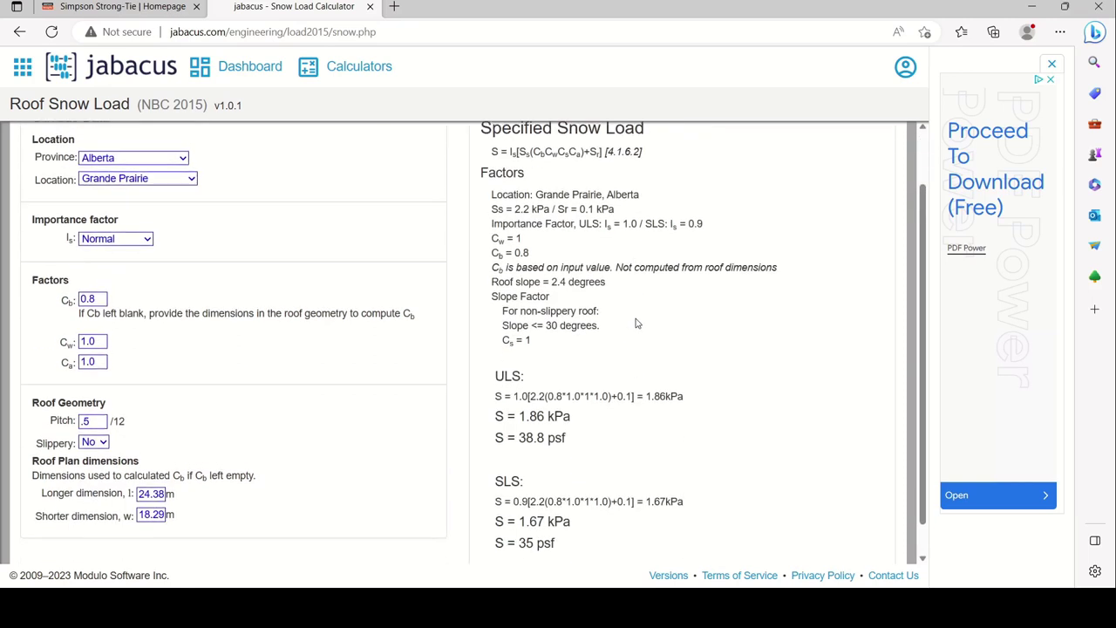
pyautogui.scroll(-1, 637, 323)
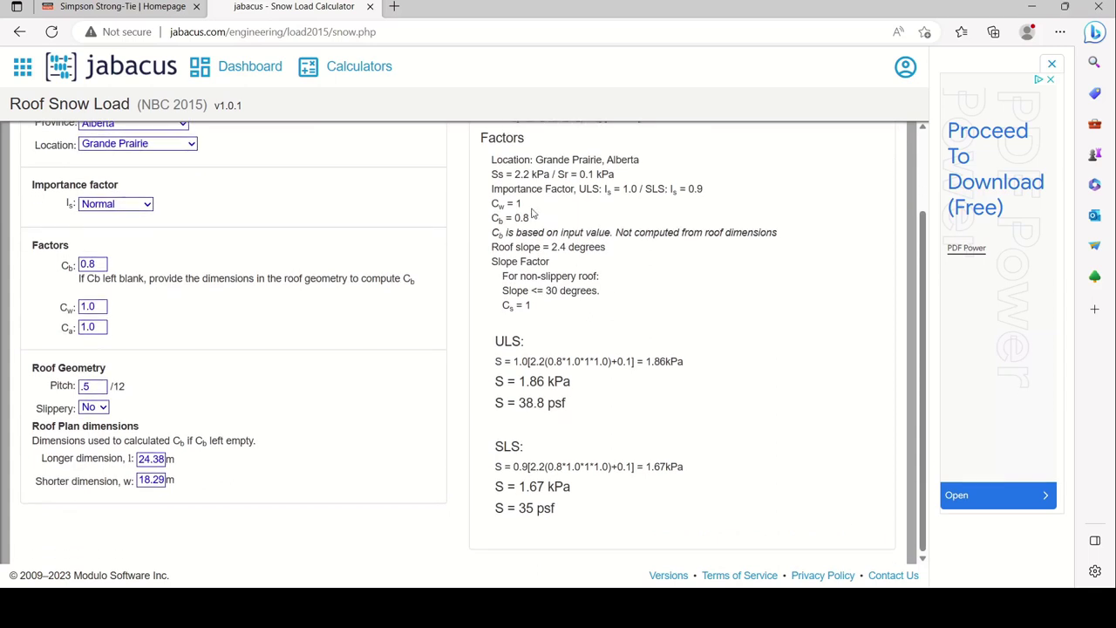
# - Examine the Ss and Sr climatic values listed for Grande Prairie in the calculator's factors
pyautogui.moveTo(492, 174); pyautogui.dragTo(528, 174)
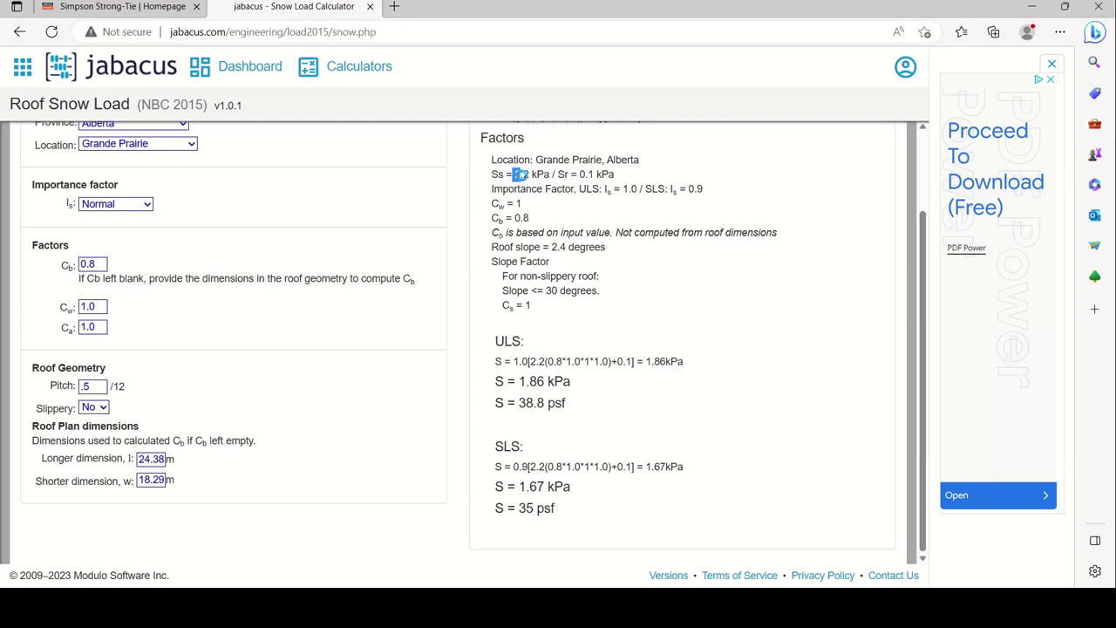
pyautogui.click(587, 206)
pyautogui.moveTo(581, 175)
pyautogui.mouseDown()
pyautogui.moveTo(595, 175)
pyautogui.moveTo(572, 181)
pyautogui.mouseUp()
# - Switch to the building code PDF and go to page 615, Table C-2 of climatic design data for Alberta
pyautogui.hotkey('alt', 'Tab')
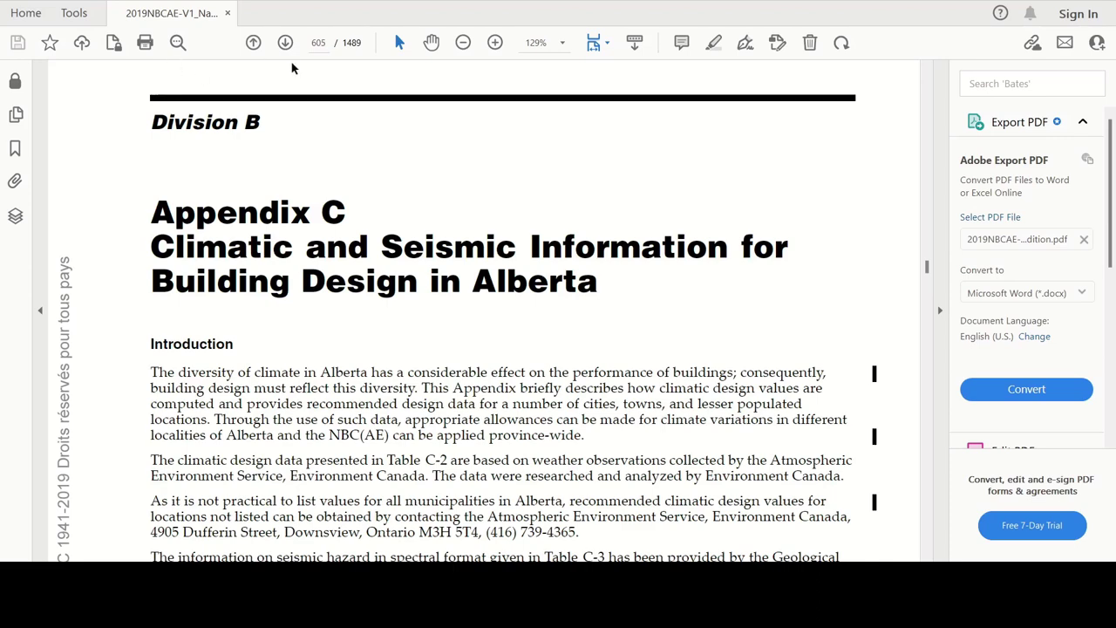
pyautogui.hotkey('ctrl', 'shift', 'n')
pyautogui.write('615')
pyautogui.press('Return')
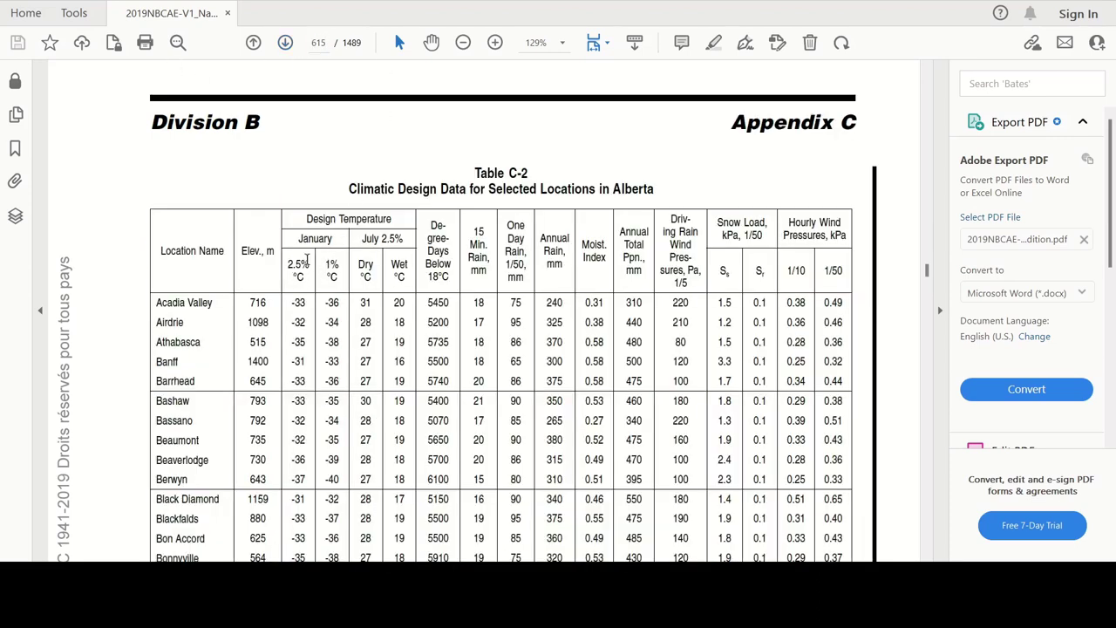
pyautogui.scroll(-1, 307, 253)
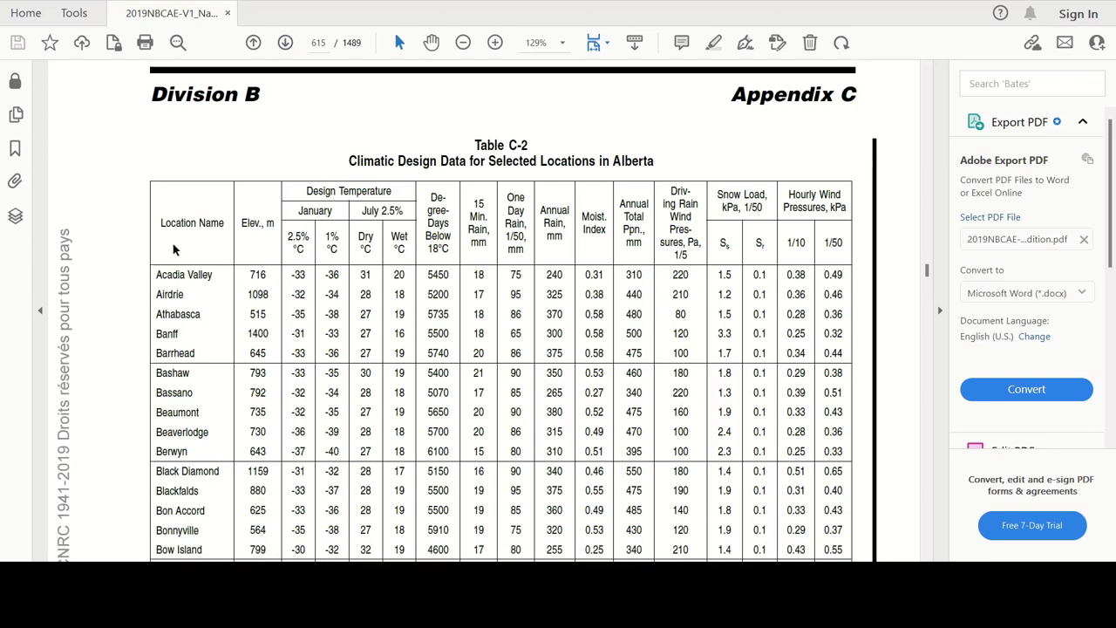
# - Look up the Grande Prairie row in Table C-2, Climatic Design Data for Selected Locations in Alberta
pyautogui.scroll(5, 176, 256)
pyautogui.scroll(-6, 177, 263)
pyautogui.moveTo(153, 191); pyautogui.dragTo(214, 192)
pyautogui.moveTo(155, 248); pyautogui.dragTo(202, 264)
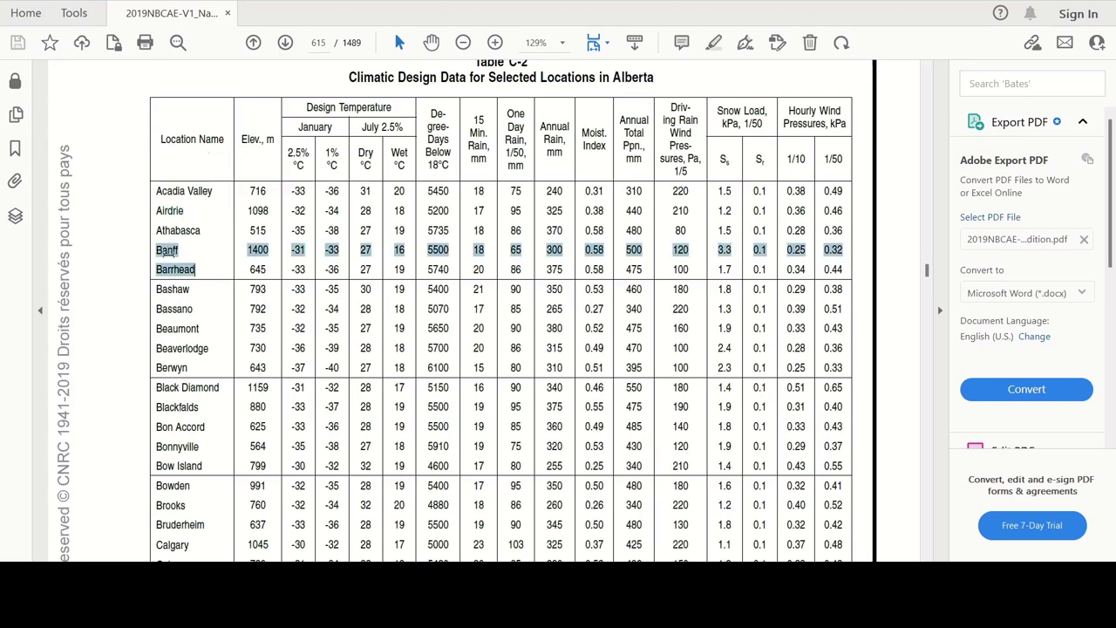
pyautogui.scroll(-4, 202, 265)
pyautogui.scroll(-5, 202, 265)
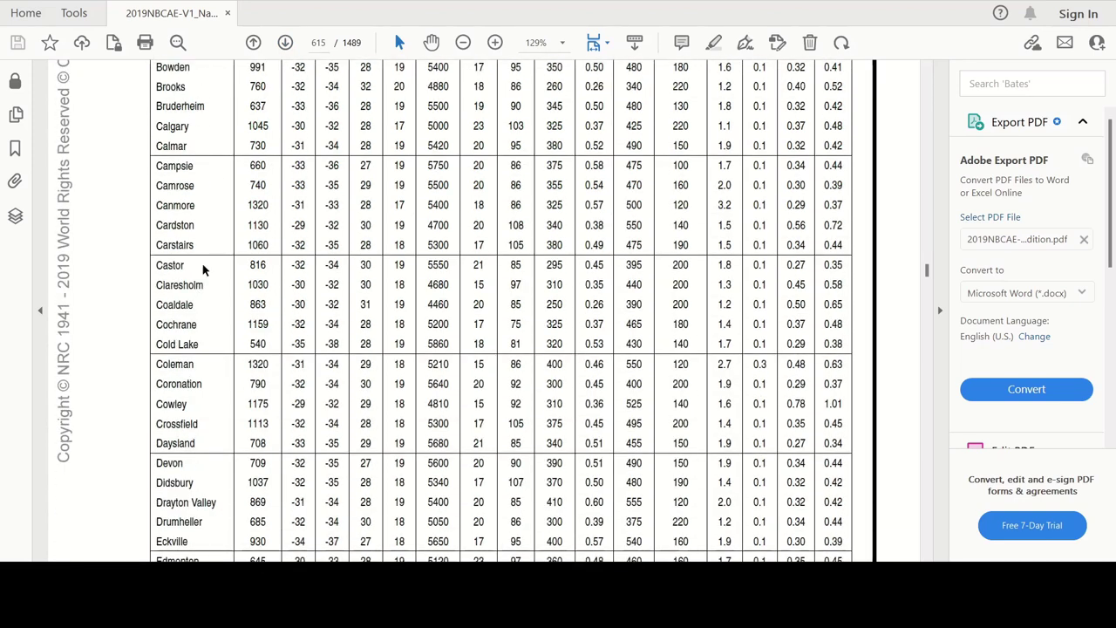
pyautogui.scroll(-6, 202, 265)
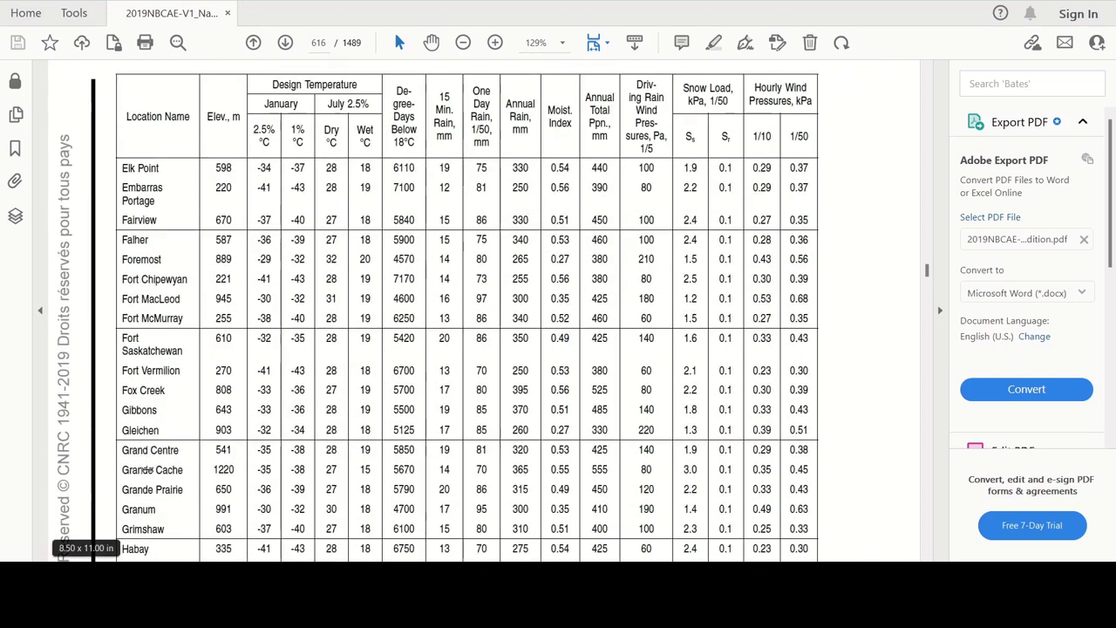
pyautogui.scroll(-1, 86, 541)
pyautogui.moveTo(123, 416); pyautogui.dragTo(174, 415)
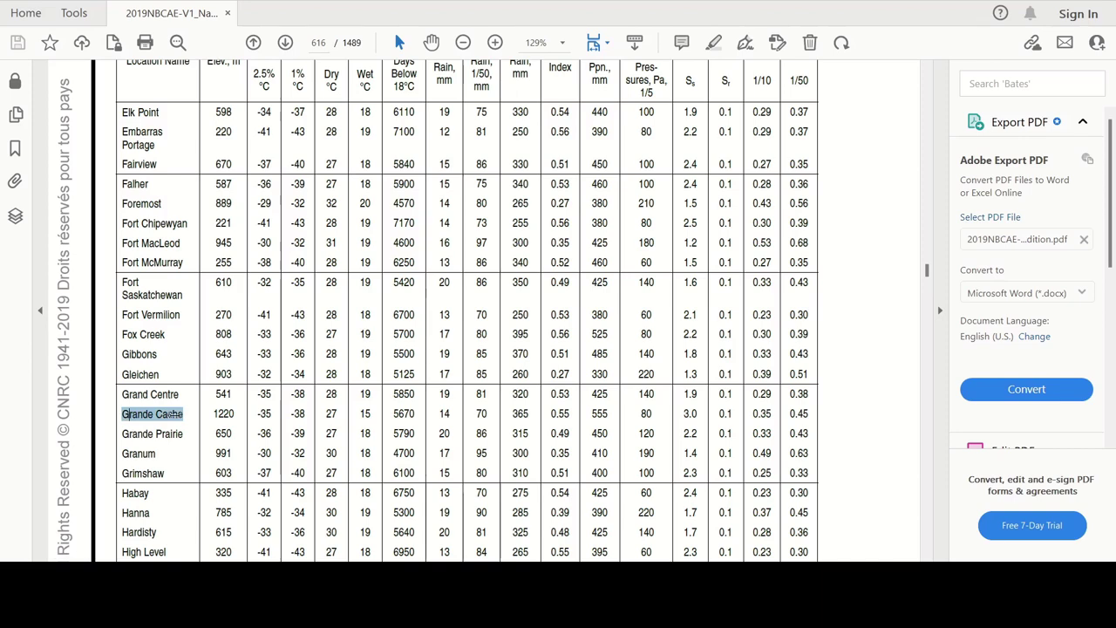
pyautogui.moveTo(175, 416); pyautogui.dragTo(122, 433)
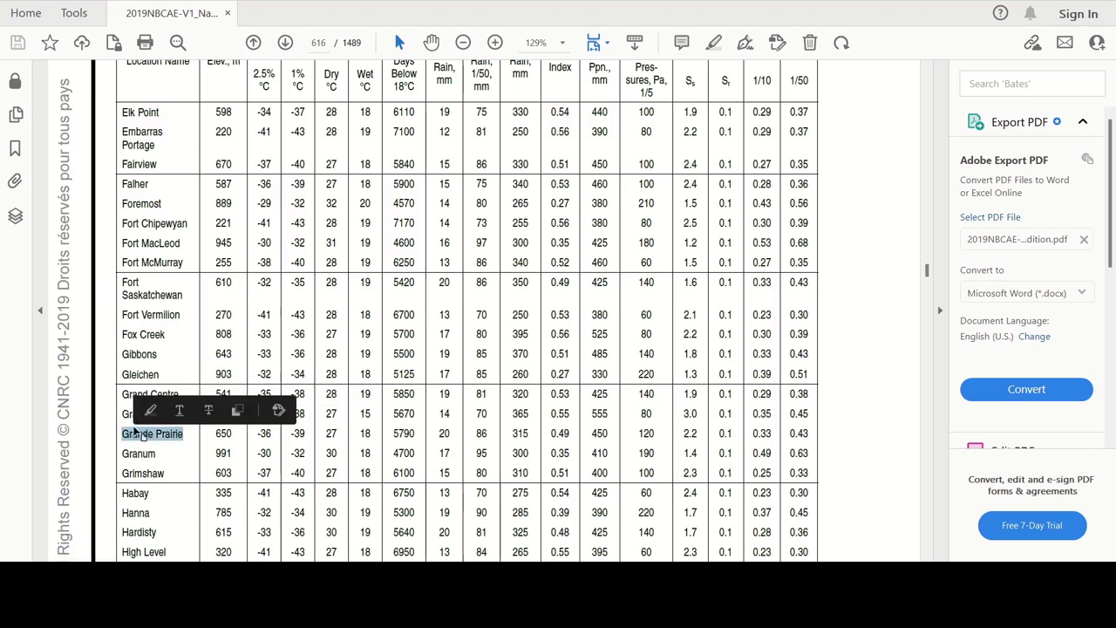
pyautogui.click(122, 434)
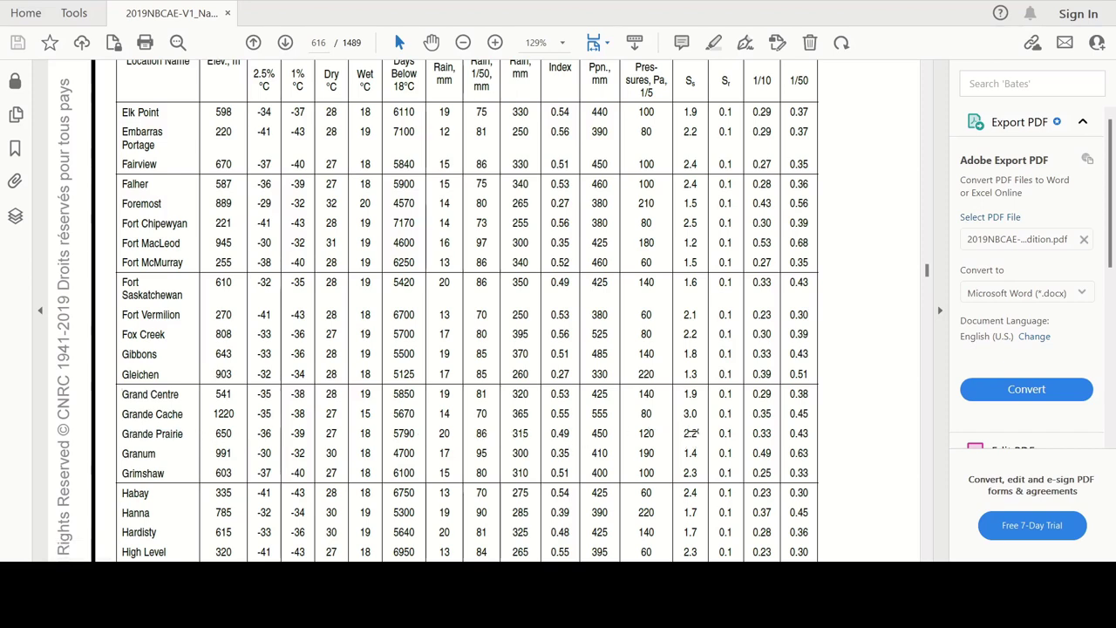
# - Check the Ss and Sr snow load values for Grande Prairie against their column headings in Table C-2
pyautogui.moveTo(689, 443); pyautogui.dragTo(689, 84)
pyautogui.click(689, 450)
pyautogui.click(698, 434)
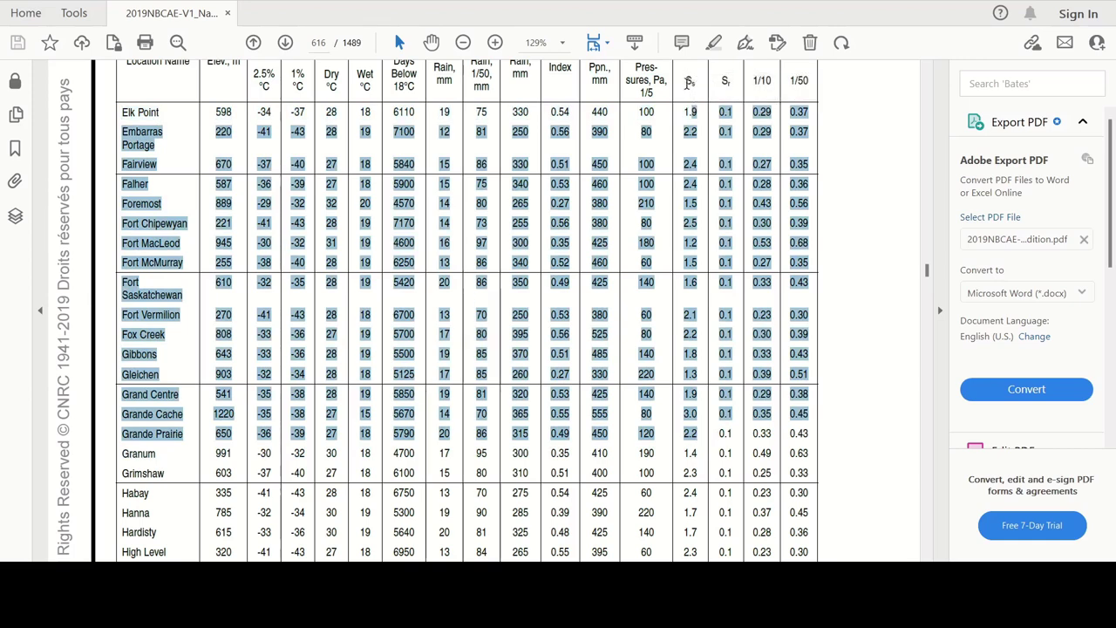
pyautogui.click(690, 84)
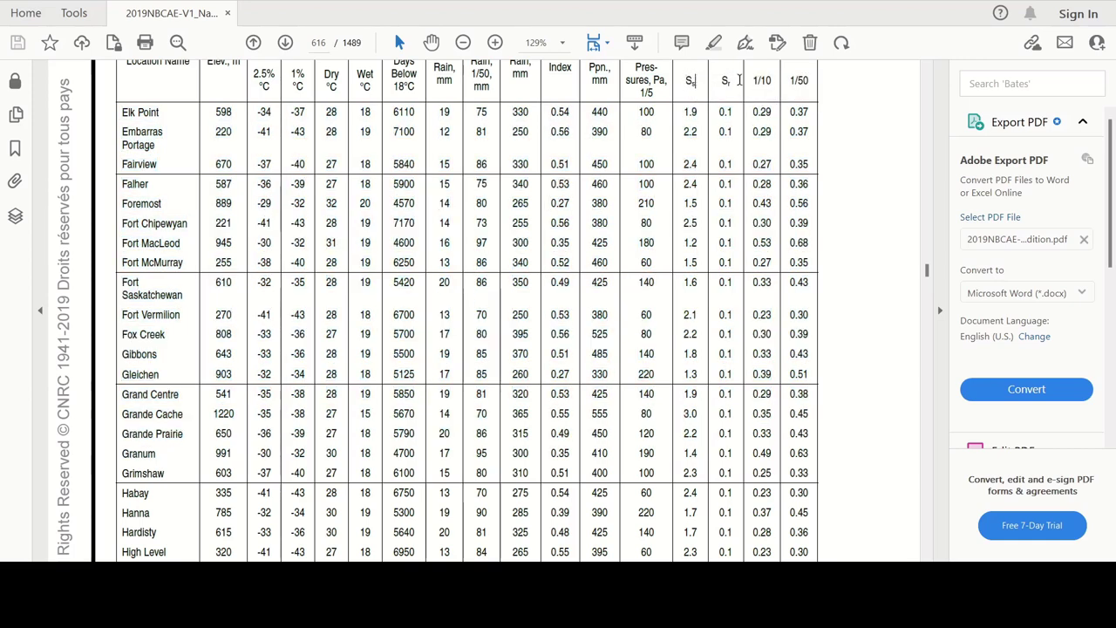
pyautogui.moveTo(735, 85); pyautogui.dragTo(708, 82)
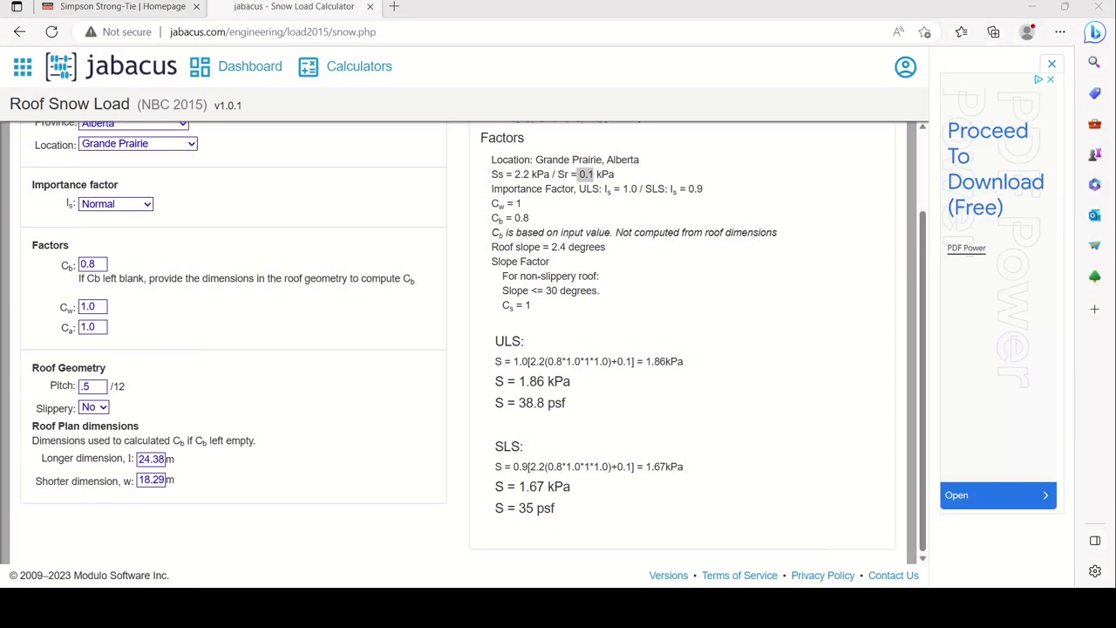
# - Return to the snow load calculator and compare Ss with the resulting ULS snow load in kPa and psf
pyautogui.click(766, 312)
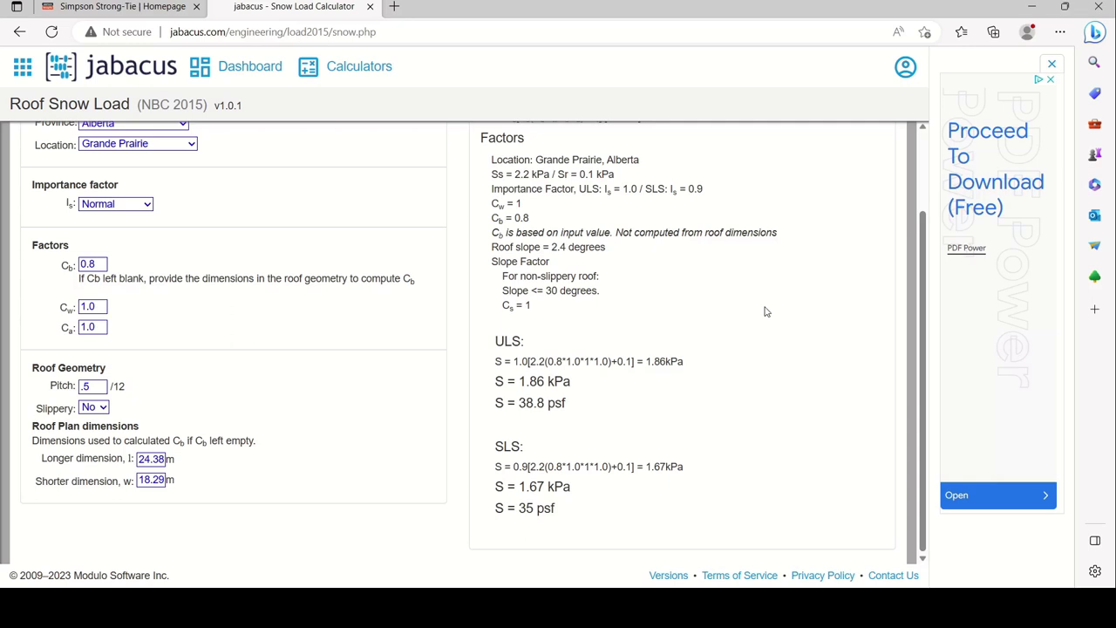
pyautogui.moveTo(538, 382); pyautogui.dragTo(516, 386)
pyautogui.moveTo(491, 174); pyautogui.dragTo(547, 175)
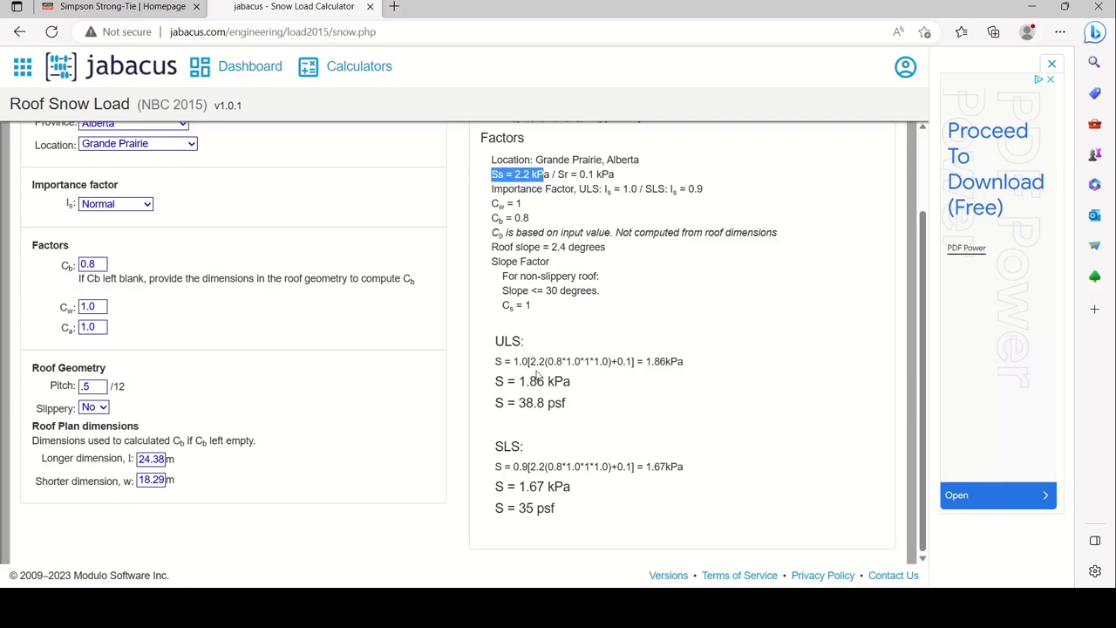
pyautogui.moveTo(546, 382); pyautogui.dragTo(490, 385)
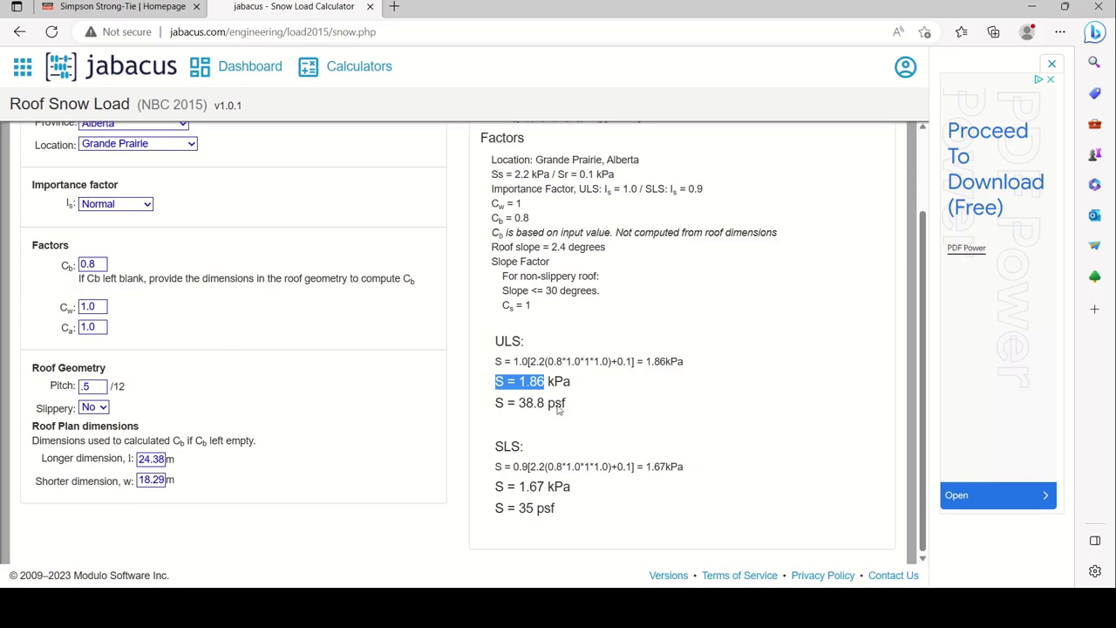
pyautogui.moveTo(503, 408); pyautogui.dragTo(573, 407)
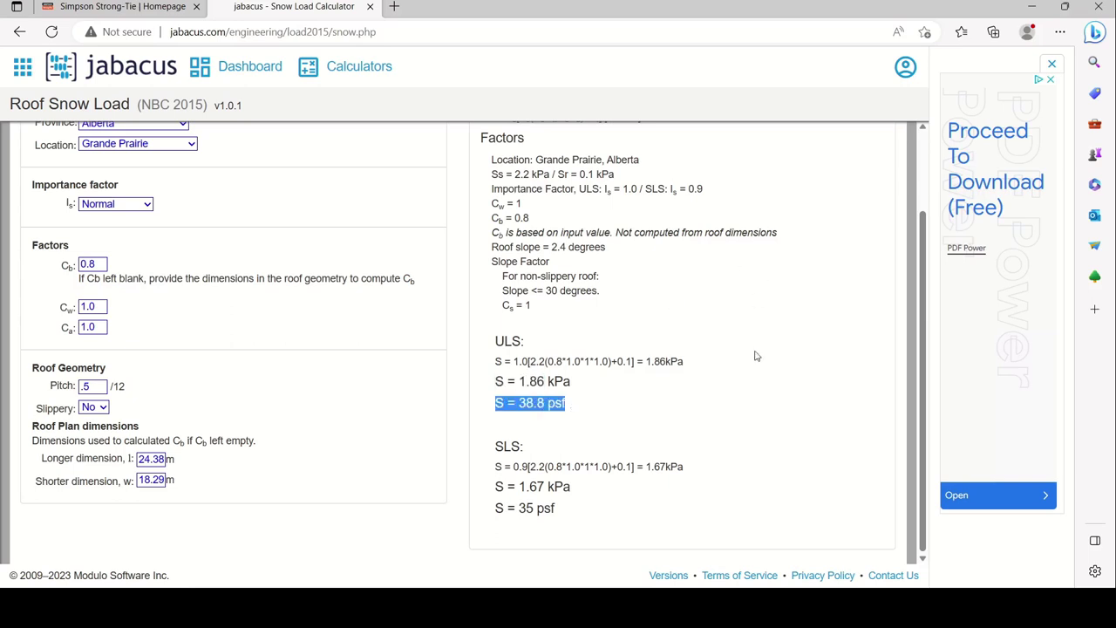
# - Switch to the OneNote Loadings page and handwrite "Roof Snow = 38.8 PSF (ULS)" below the location note
pyautogui.hotkey('alt', 'Tab')
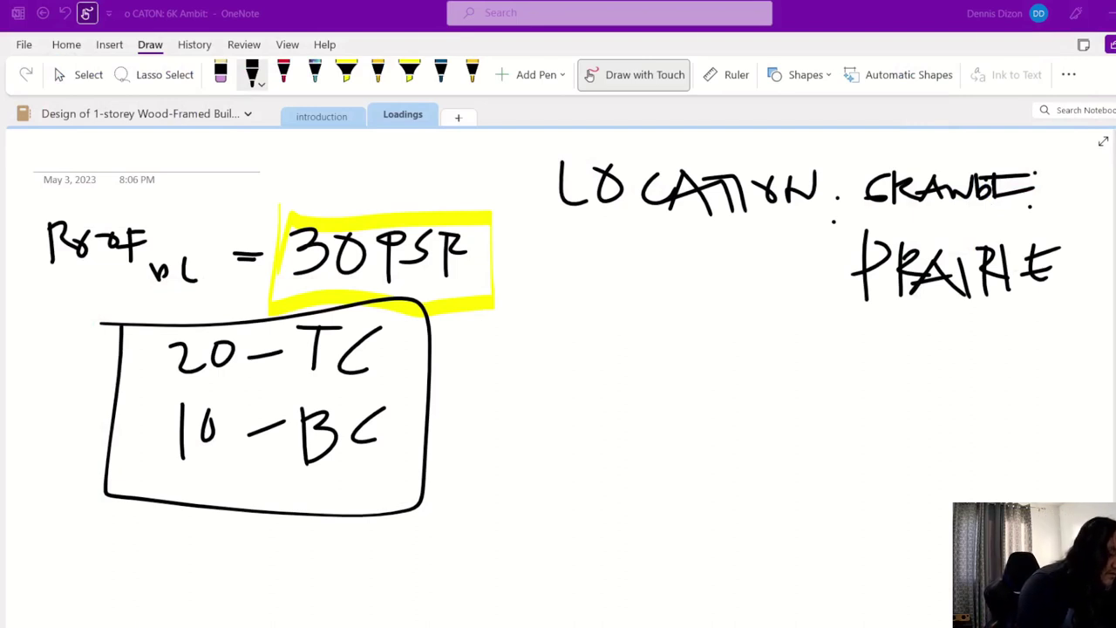
pyautogui.moveTo(492, 338)
pyautogui.mouseDown()
pyautogui.moveTo(495, 392)
pyautogui.moveTo(522, 380)
pyautogui.moveTo(525, 365)
pyautogui.moveTo(567, 357)
pyautogui.moveTo(571, 382)
pyautogui.mouseUp()
pyautogui.moveTo(633, 335)
pyautogui.mouseDown()
pyautogui.moveTo(626, 382)
pyautogui.moveTo(581, 356)
pyautogui.moveTo(585, 341)
pyautogui.moveTo(652, 380)
pyautogui.moveTo(701, 355)
pyautogui.moveTo(743, 366)
pyautogui.mouseUp()
pyautogui.moveTo(731, 376)
pyautogui.mouseDown()
pyautogui.moveTo(802, 348)
pyautogui.moveTo(776, 384)
pyautogui.mouseUp()
pyautogui.moveTo(860, 351)
pyautogui.mouseDown()
pyautogui.moveTo(835, 383)
pyautogui.moveTo(846, 352)
pyautogui.moveTo(900, 375)
pyautogui.mouseUp()
pyautogui.moveTo(951, 338)
pyautogui.mouseDown()
pyautogui.moveTo(949, 368)
pyautogui.moveTo(961, 347)
pyautogui.moveTo(968, 373)
pyautogui.mouseUp()
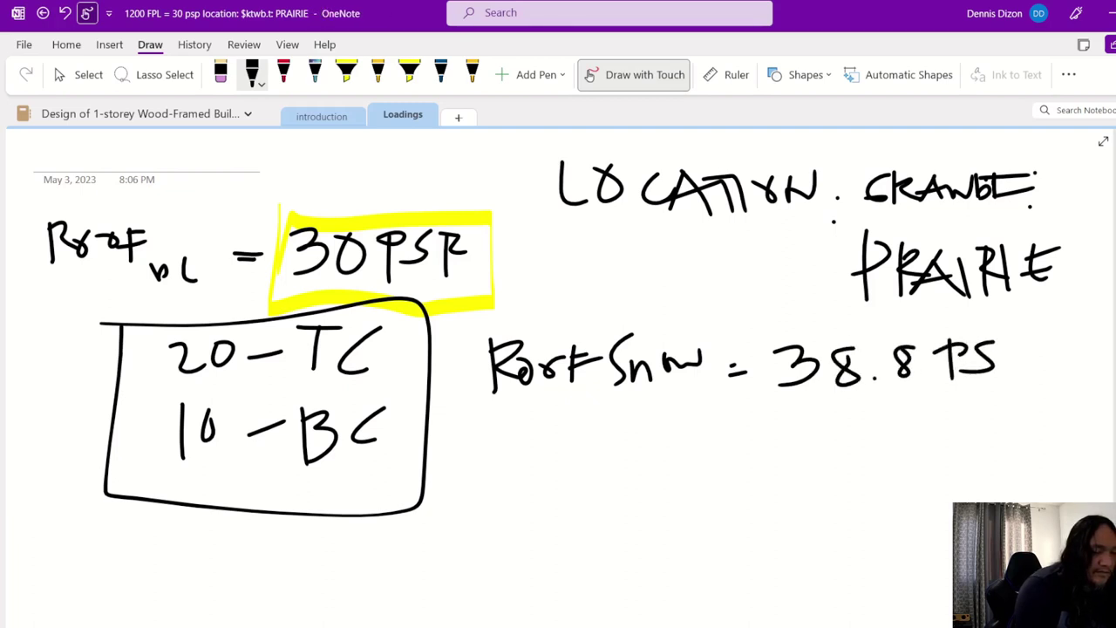
pyautogui.moveTo(1012, 341)
pyautogui.mouseDown()
pyautogui.moveTo(1012, 377)
pyautogui.moveTo(1027, 337)
pyautogui.mouseUp()
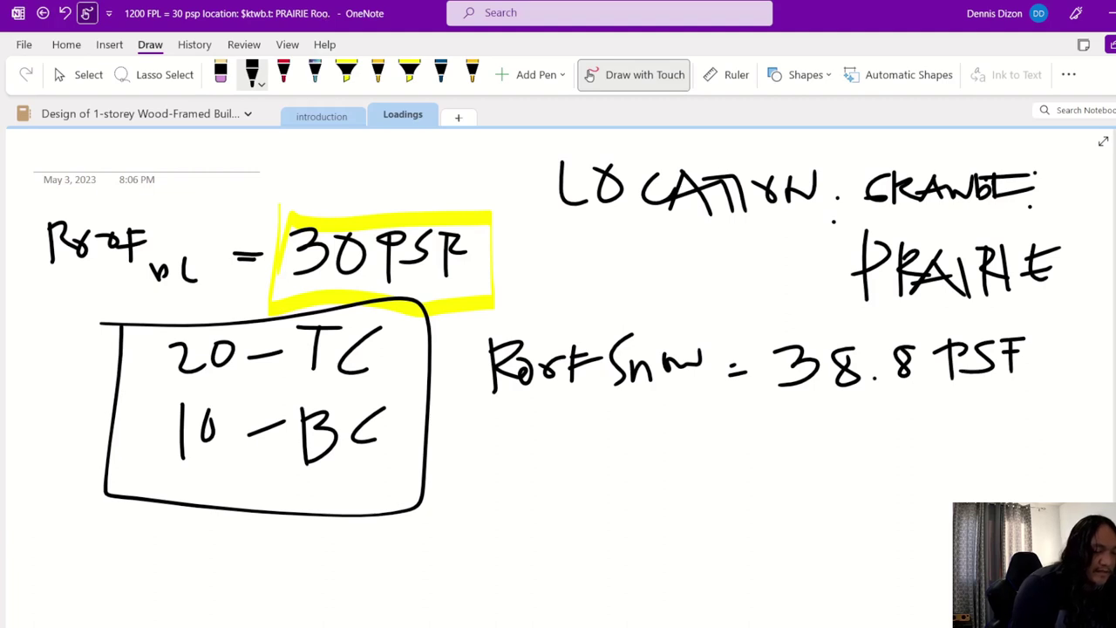
pyautogui.moveTo(842, 401)
pyautogui.mouseDown()
pyautogui.moveTo(844, 453)
pyautogui.moveTo(886, 403)
pyautogui.mouseUp()
pyautogui.moveTo(902, 400)
pyautogui.mouseDown()
pyautogui.moveTo(901, 419)
pyautogui.moveTo(928, 431)
pyautogui.mouseUp()
pyautogui.moveTo(960, 399)
pyautogui.mouseDown()
pyautogui.moveTo(938, 431)
pyautogui.moveTo(956, 441)
pyautogui.mouseUp()
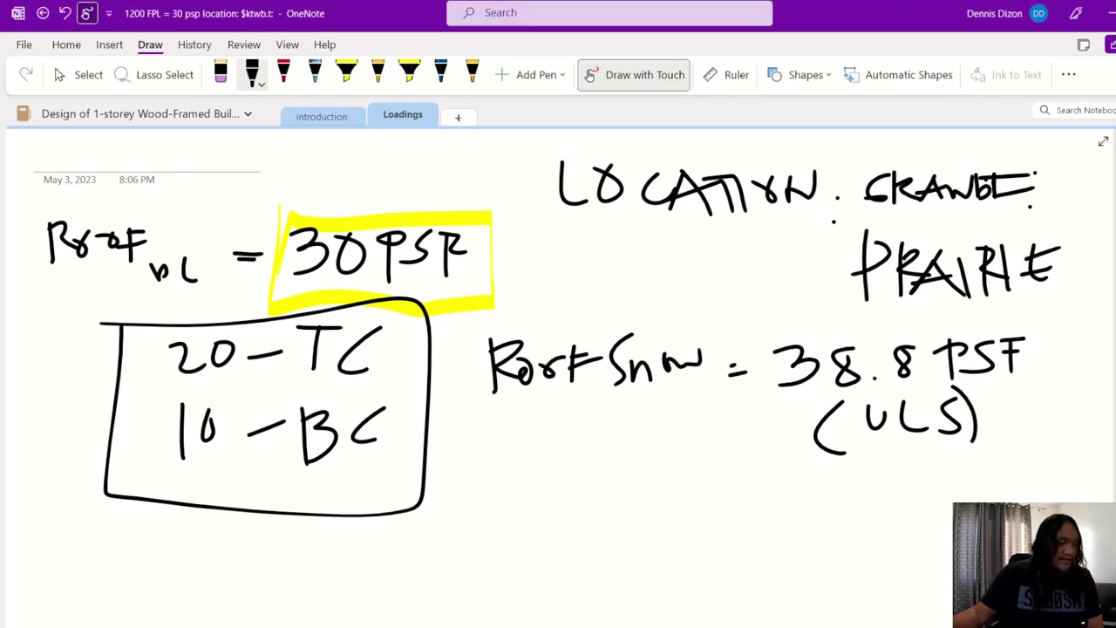
# - Handwrite "= 35 PSF (SLS)" below the ULS roof snow load
pyautogui.moveTo(731, 513); pyautogui.dragTo(765, 511)
pyautogui.moveTo(731, 502)
pyautogui.mouseDown()
pyautogui.moveTo(788, 504)
pyautogui.moveTo(786, 523)
pyautogui.mouseUp()
pyautogui.moveTo(833, 490); pyautogui.dragTo(820, 525)
pyautogui.moveTo(830, 490)
pyautogui.mouseDown()
pyautogui.moveTo(822, 526)
pyautogui.moveTo(850, 497)
pyautogui.moveTo(875, 534)
pyautogui.mouseUp()
pyautogui.moveTo(877, 485); pyautogui.dragTo(892, 516)
pyautogui.moveTo(932, 481)
pyautogui.mouseDown()
pyautogui.moveTo(930, 520)
pyautogui.moveTo(951, 483)
pyautogui.mouseUp()
pyautogui.moveTo(864, 550)
pyautogui.mouseDown()
pyautogui.moveTo(839, 578)
pyautogui.moveTo(868, 596)
pyautogui.mouseUp()
pyautogui.moveTo(880, 549)
pyautogui.mouseDown()
pyautogui.moveTo(881, 582)
pyautogui.moveTo(905, 581)
pyautogui.mouseUp()
pyautogui.moveTo(949, 547); pyautogui.dragTo(918, 583)
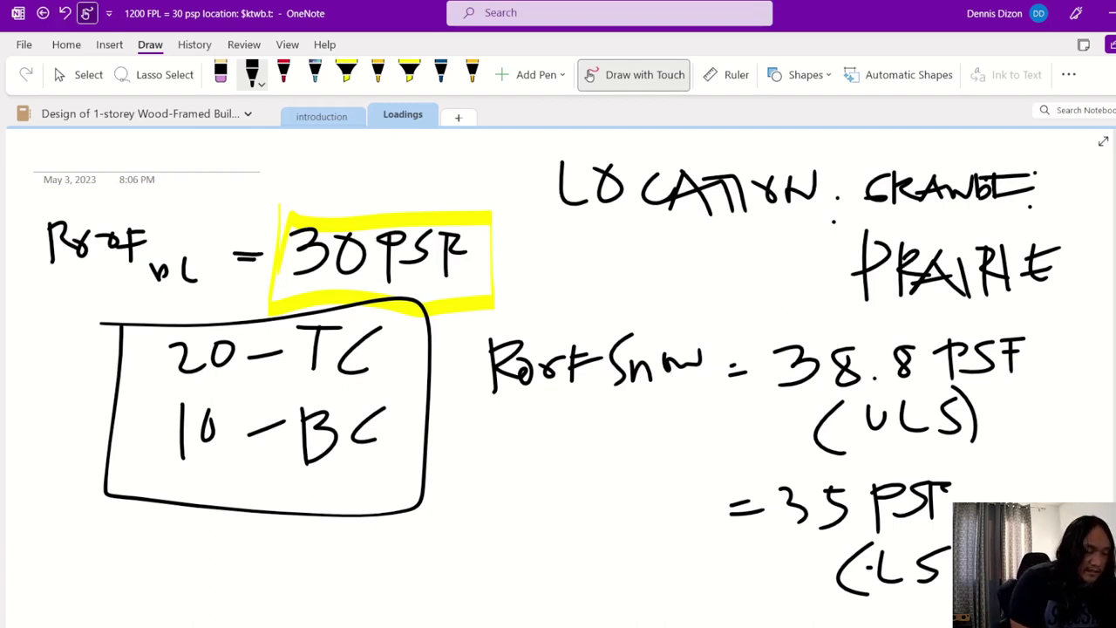
pyautogui.moveTo(872, 556); pyautogui.dragTo(857, 584)
pyautogui.moveTo(933, 548); pyautogui.dragTo(953, 539)
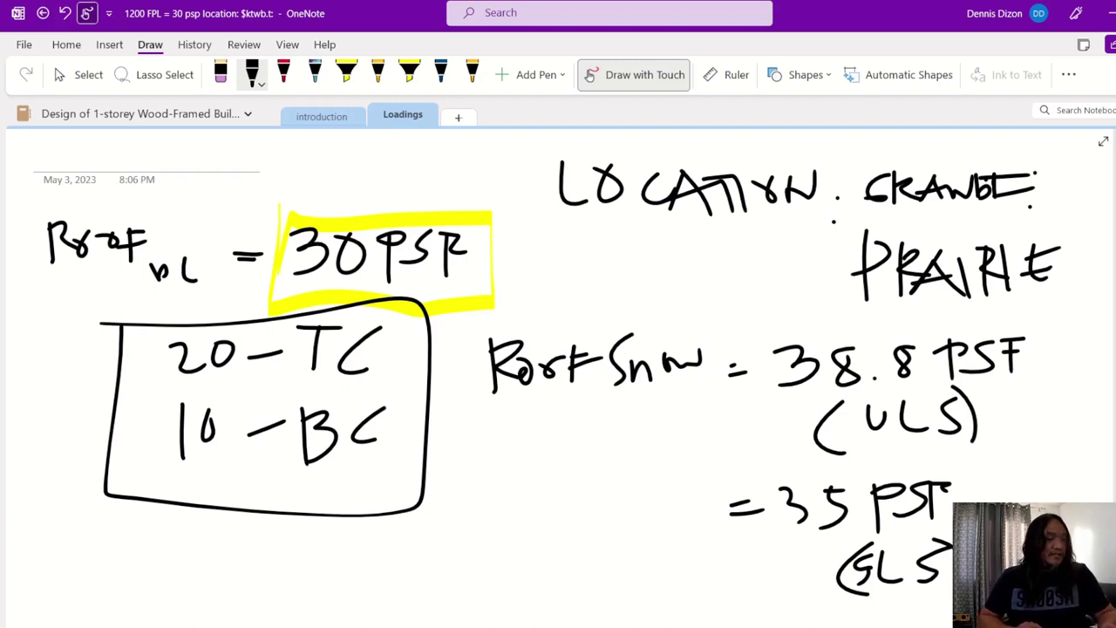
# - With the yellow highlighter, underline the DL subscript of the roof dead load and box the 38.8 PSF snow load
pyautogui.click(346, 74)
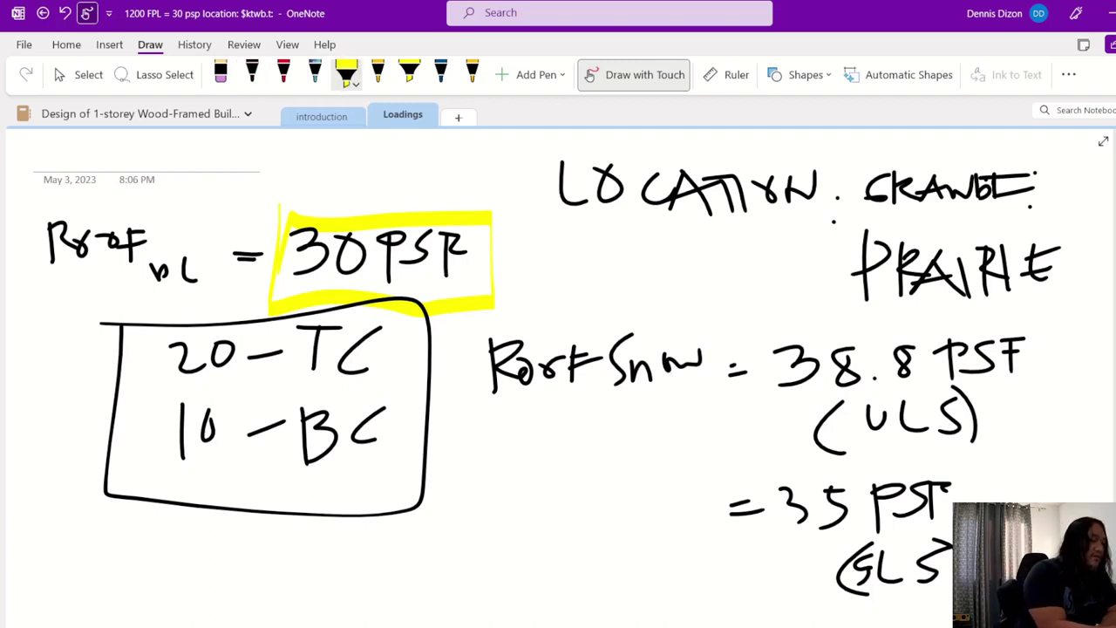
pyautogui.moveTo(150, 296); pyautogui.dragTo(229, 282)
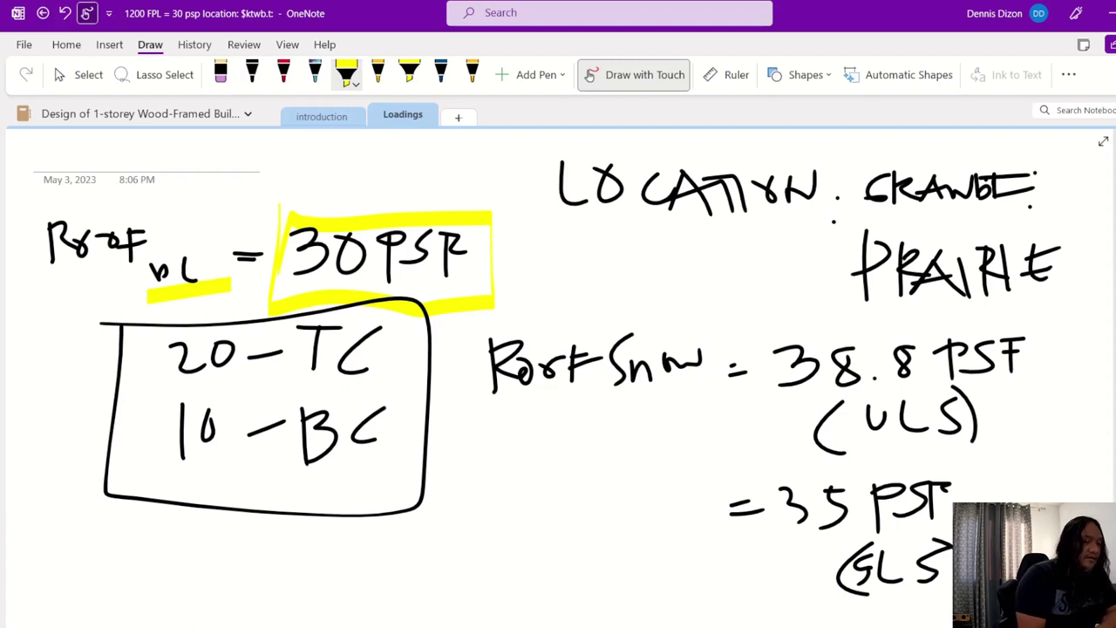
pyautogui.moveTo(771, 410); pyautogui.dragTo(1010, 393)
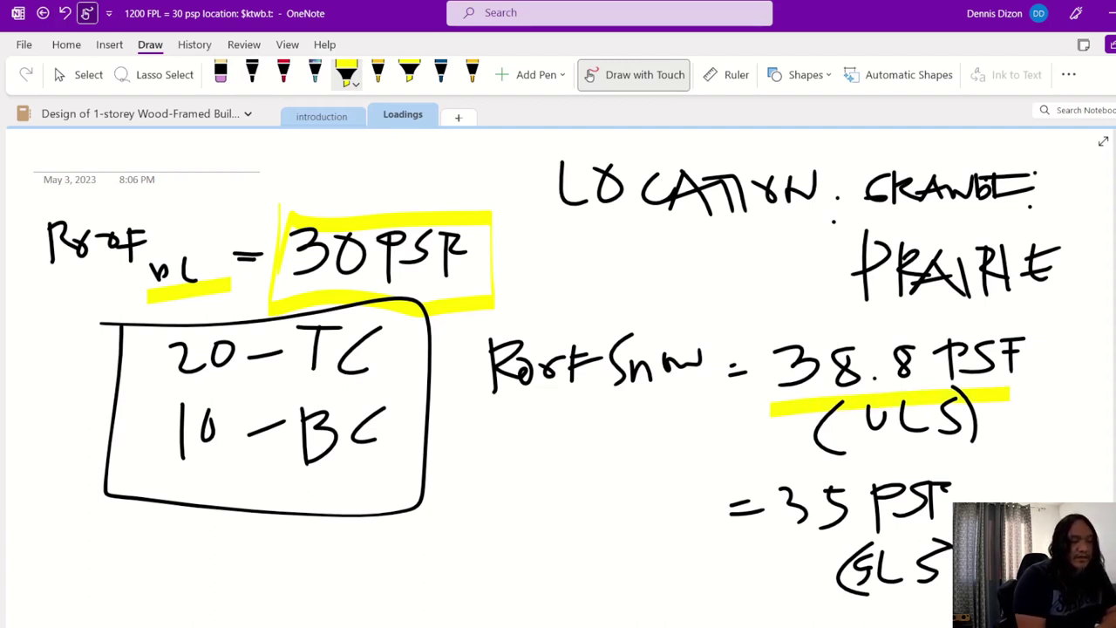
pyautogui.moveTo(773, 316); pyautogui.dragTo(775, 433)
pyautogui.moveTo(753, 331)
pyautogui.mouseDown()
pyautogui.moveTo(942, 315)
pyautogui.moveTo(1045, 394)
pyautogui.moveTo(973, 401)
pyautogui.mouseUp()
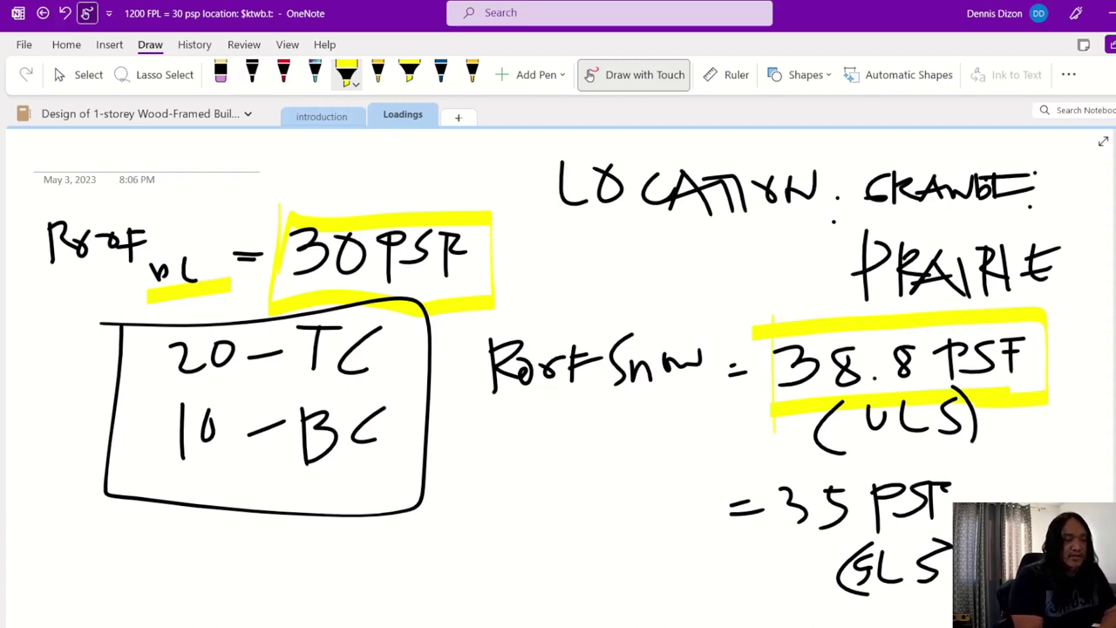
pyautogui.moveTo(768, 341); pyautogui.dragTo(765, 427)
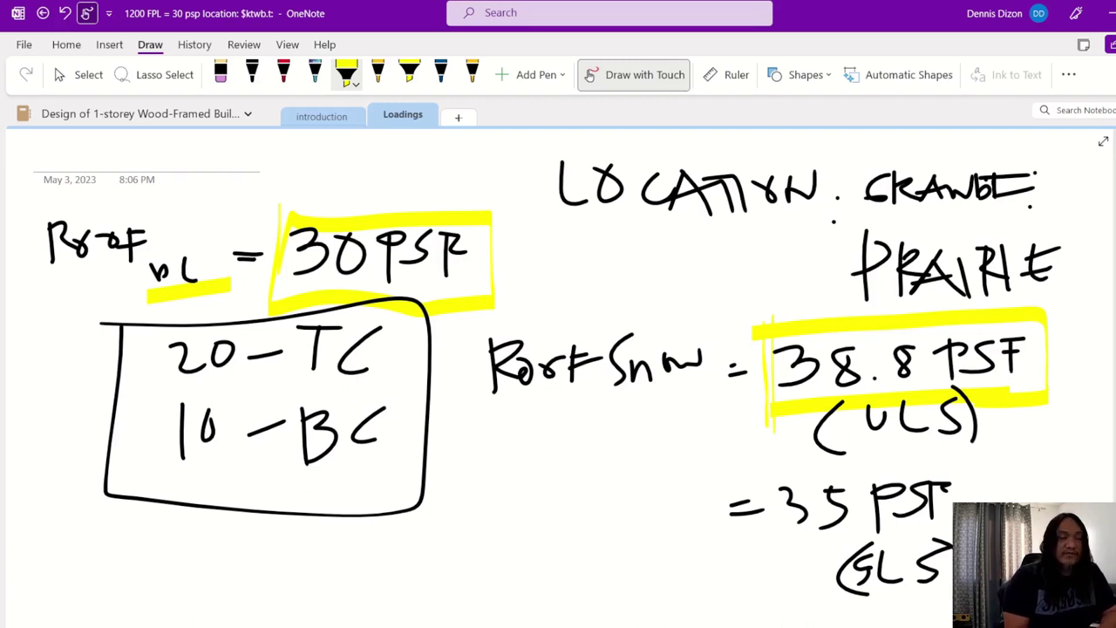
# - Box the 35 PSF (SLS) snow load with the yellow highlighter and hatch it with diagonal strokes
pyautogui.moveTo(703, 467); pyautogui.dragTo(710, 599)
pyautogui.moveTo(677, 481)
pyautogui.mouseDown()
pyautogui.moveTo(824, 458)
pyautogui.moveTo(1012, 453)
pyautogui.moveTo(845, 621)
pyautogui.moveTo(708, 532)
pyautogui.mouseUp()
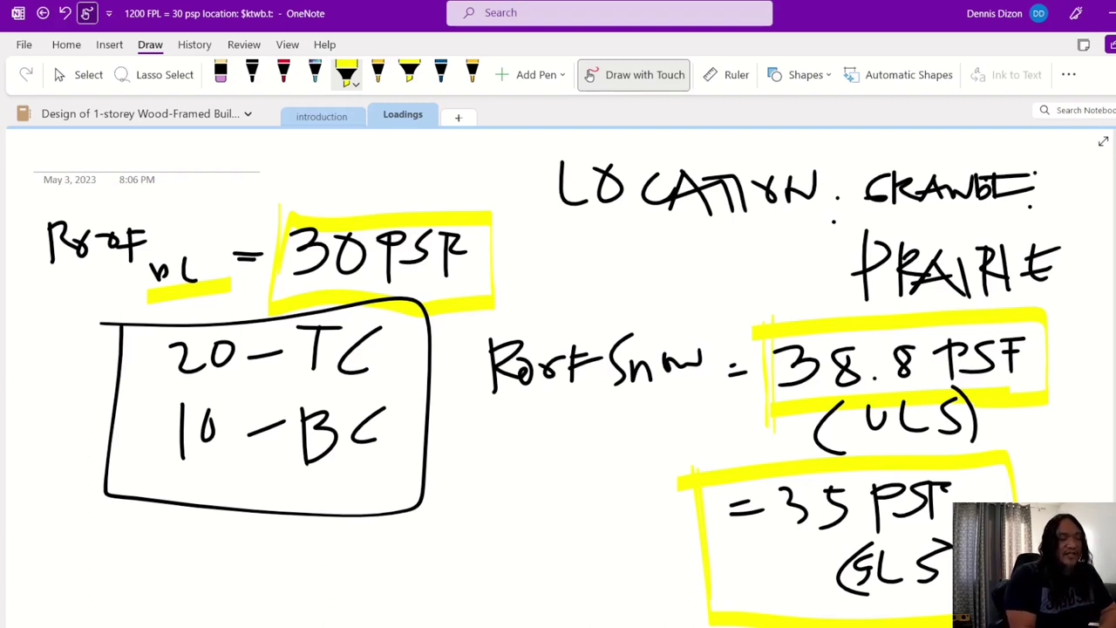
pyautogui.moveTo(753, 479); pyautogui.dragTo(708, 555)
pyautogui.moveTo(815, 473); pyautogui.dragTo(712, 605)
pyautogui.moveTo(897, 470); pyautogui.dragTo(770, 616)
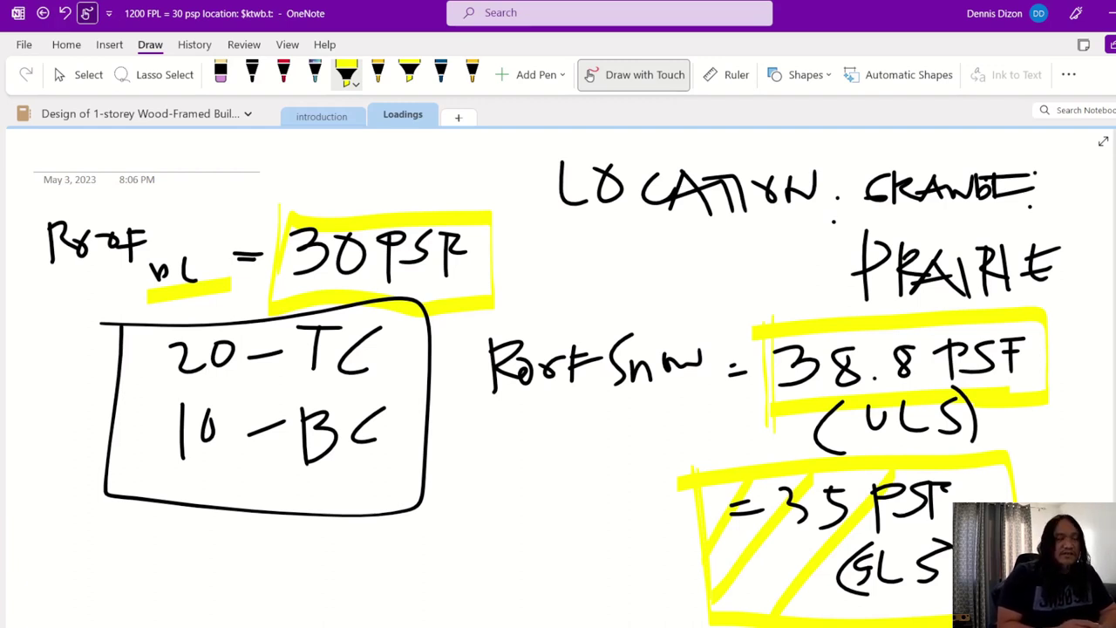
# - Finish hatching the 35 PSF (SLS) box in yellow and handwrite "TL = L/240" with the black pen below the boxed chord loads
pyautogui.moveTo(992, 467); pyautogui.dragTo(863, 616)
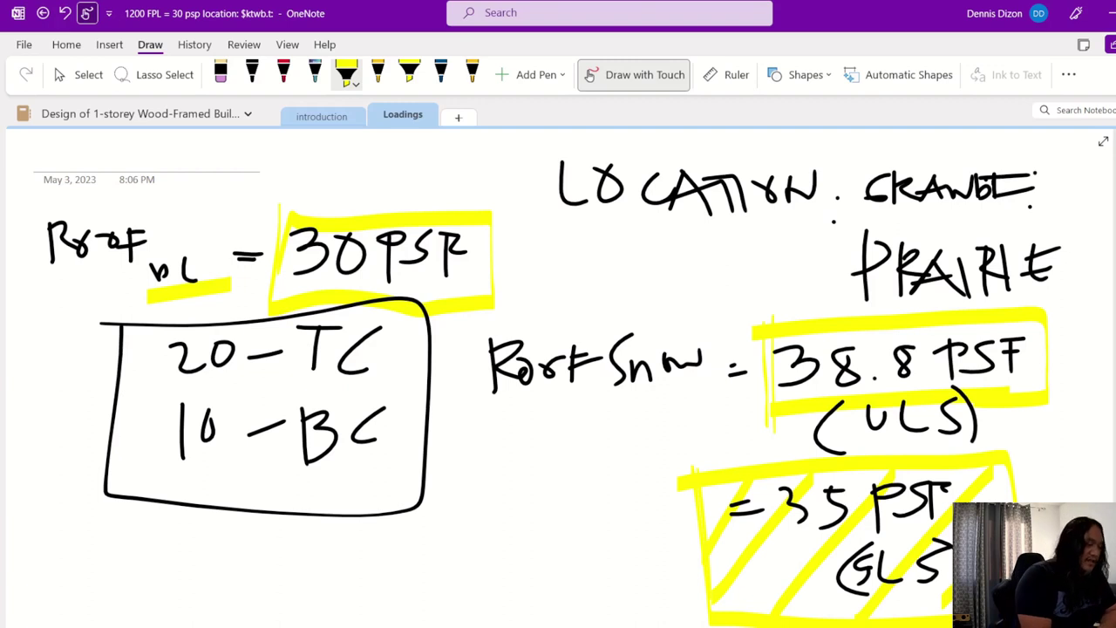
pyautogui.click(253, 74)
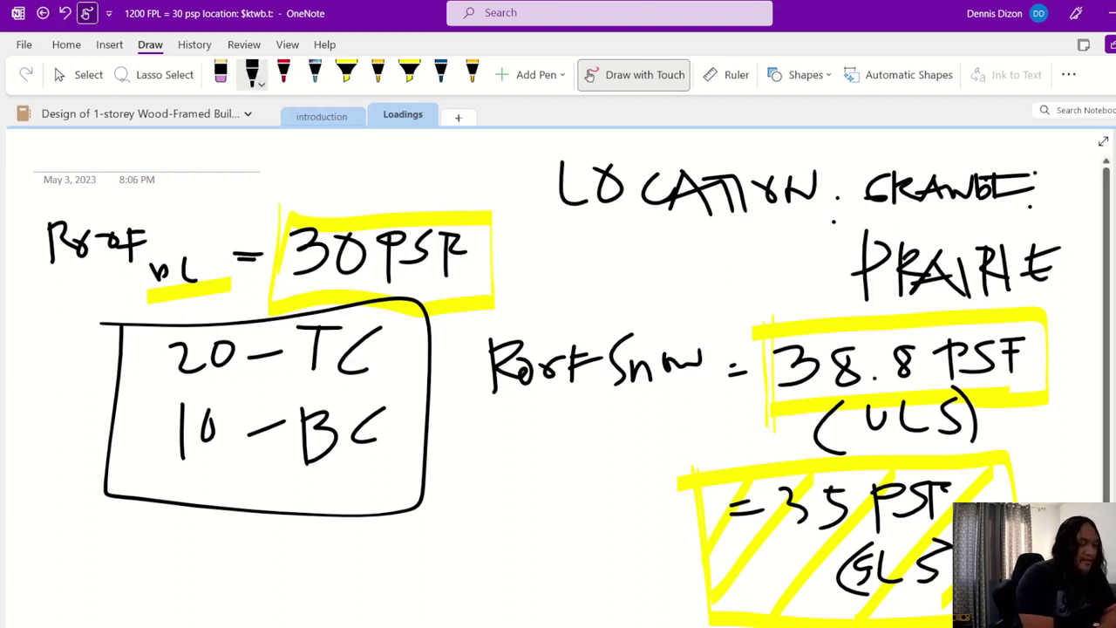
pyautogui.moveTo(288, 540)
pyautogui.mouseDown()
pyautogui.moveTo(288, 575)
pyautogui.moveTo(309, 538)
pyautogui.moveTo(312, 571)
pyautogui.mouseUp()
pyautogui.moveTo(333, 558)
pyautogui.mouseDown()
pyautogui.moveTo(351, 553)
pyautogui.moveTo(350, 542)
pyautogui.moveTo(434, 547)
pyautogui.mouseUp()
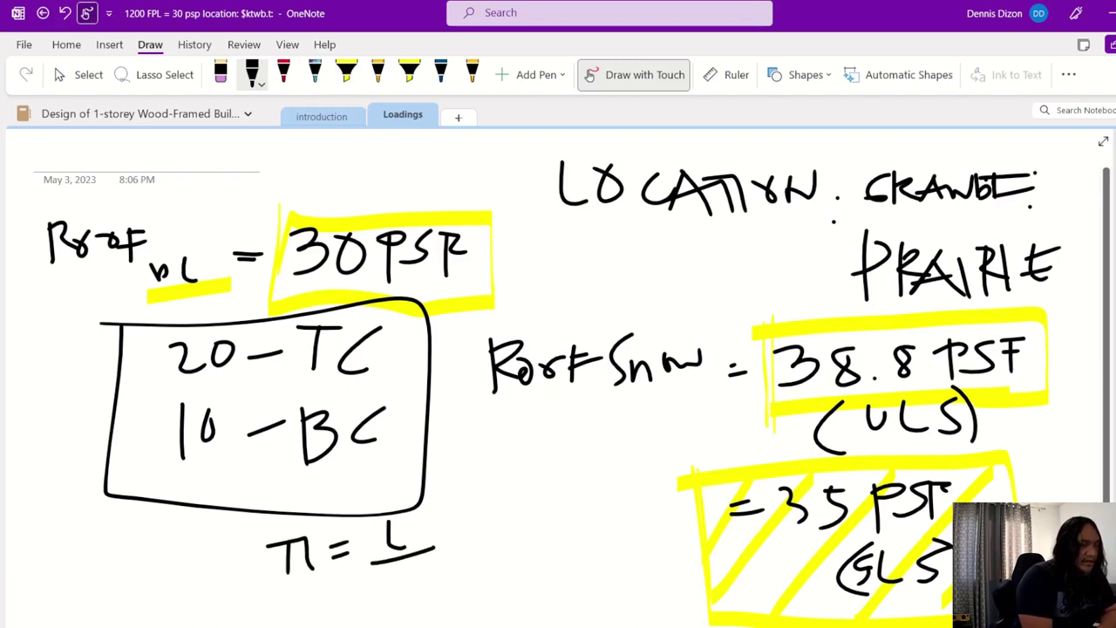
pyautogui.moveTo(372, 578)
pyautogui.mouseDown()
pyautogui.moveTo(398, 598)
pyautogui.moveTo(429, 588)
pyautogui.moveTo(425, 602)
pyautogui.moveTo(436, 582)
pyautogui.moveTo(449, 596)
pyautogui.mouseUp()
# - Handwrite "L = L/360" beside the total load limit, closing the zero of 240, and double-underline the 360
pyautogui.moveTo(487, 502)
pyautogui.mouseDown()
pyautogui.moveTo(488, 542)
pyautogui.moveTo(504, 541)
pyautogui.mouseUp()
pyautogui.moveTo(509, 524)
pyautogui.mouseDown()
pyautogui.moveTo(585, 517)
pyautogui.moveTo(557, 568)
pyautogui.mouseUp()
pyautogui.moveTo(595, 538)
pyautogui.mouseDown()
pyautogui.moveTo(582, 558)
pyautogui.moveTo(625, 553)
pyautogui.mouseUp()
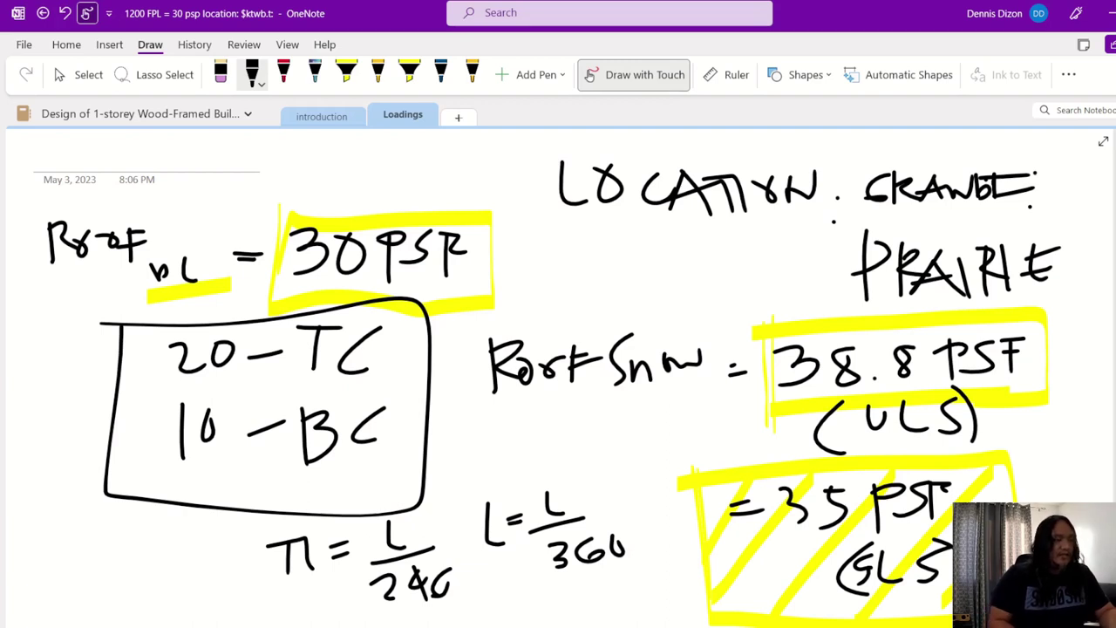
pyautogui.moveTo(448, 572); pyautogui.dragTo(450, 594)
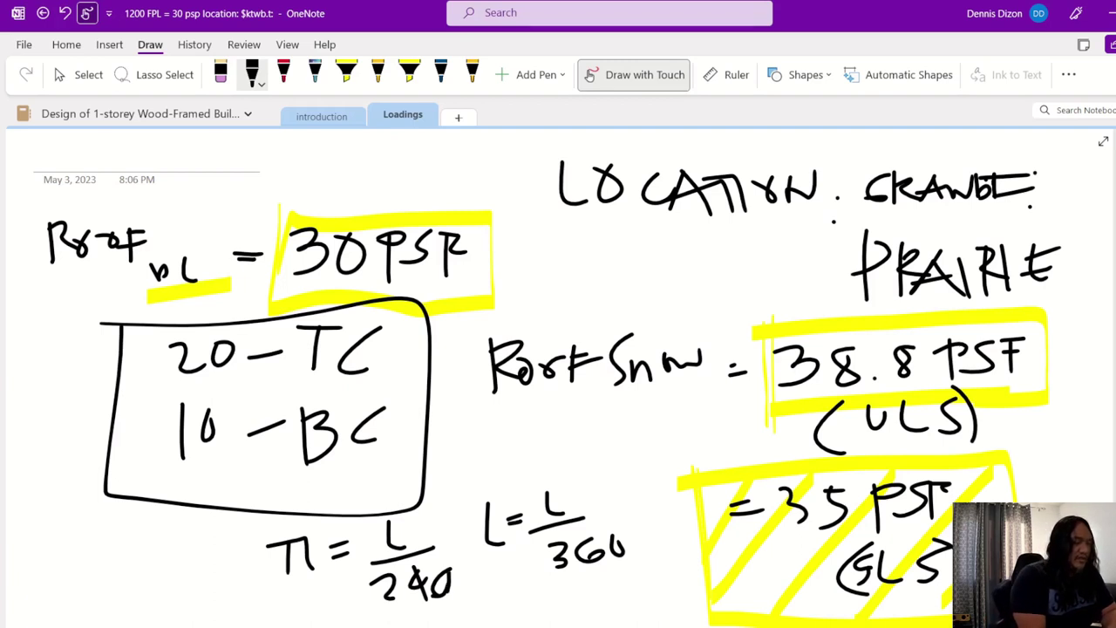
pyautogui.moveTo(550, 568); pyautogui.dragTo(625, 556)
pyautogui.moveTo(548, 597); pyautogui.dragTo(632, 566)
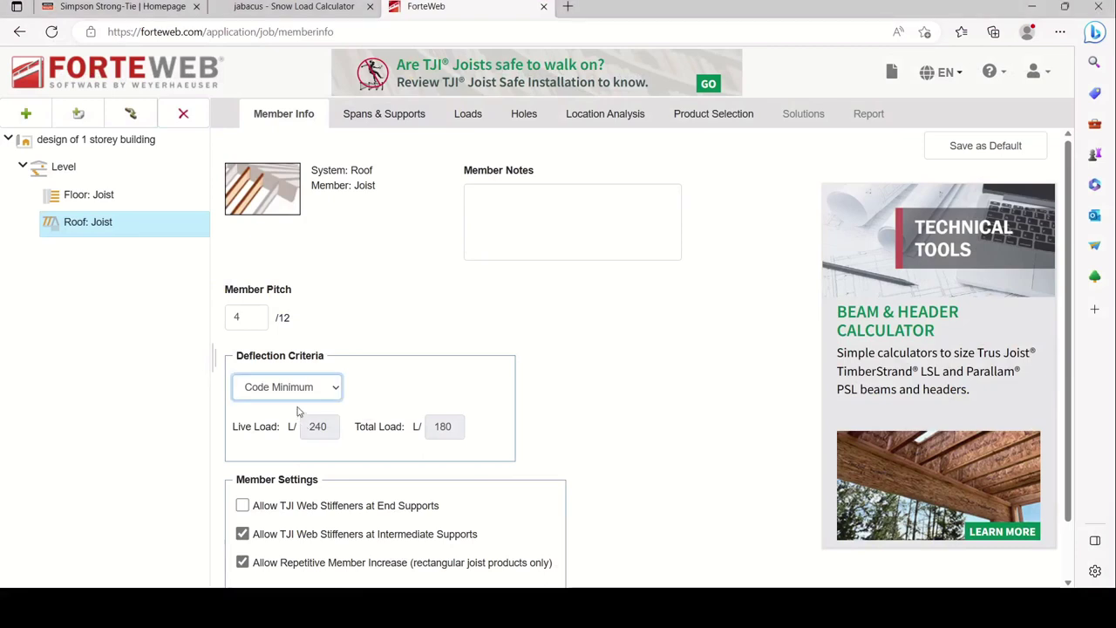
# - Switch to ForteWeb and examine the roof joist's live and total load deflection limits and its product options, ending on the floor joist
pyautogui.click(485, 426)
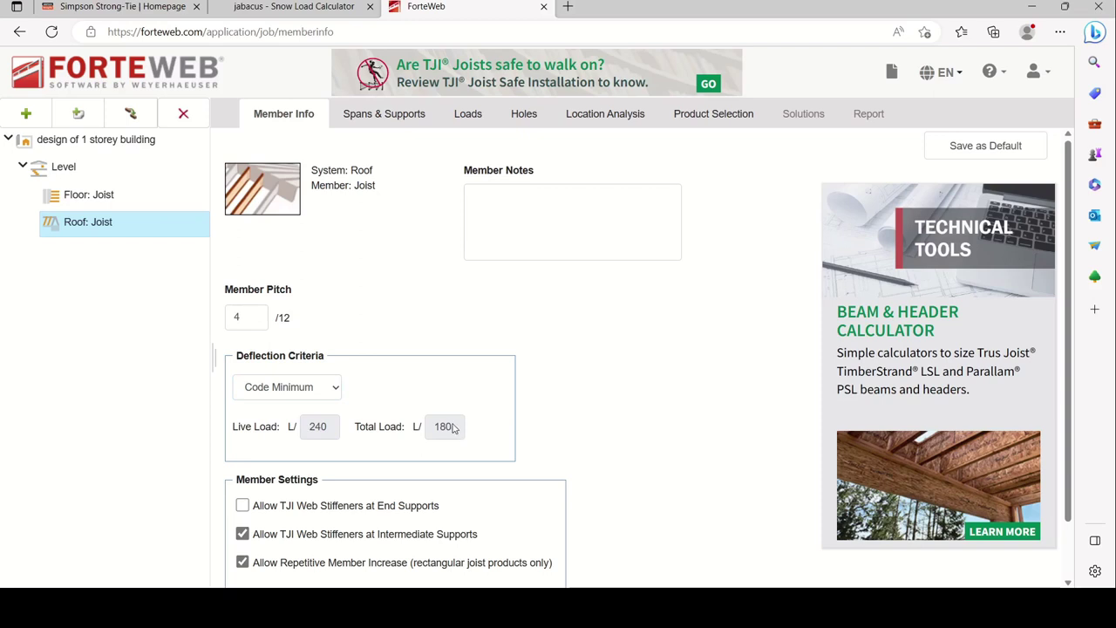
pyautogui.doubleClick(452, 428)
pyautogui.moveTo(337, 429); pyautogui.dragTo(284, 426)
pyautogui.click(694, 117)
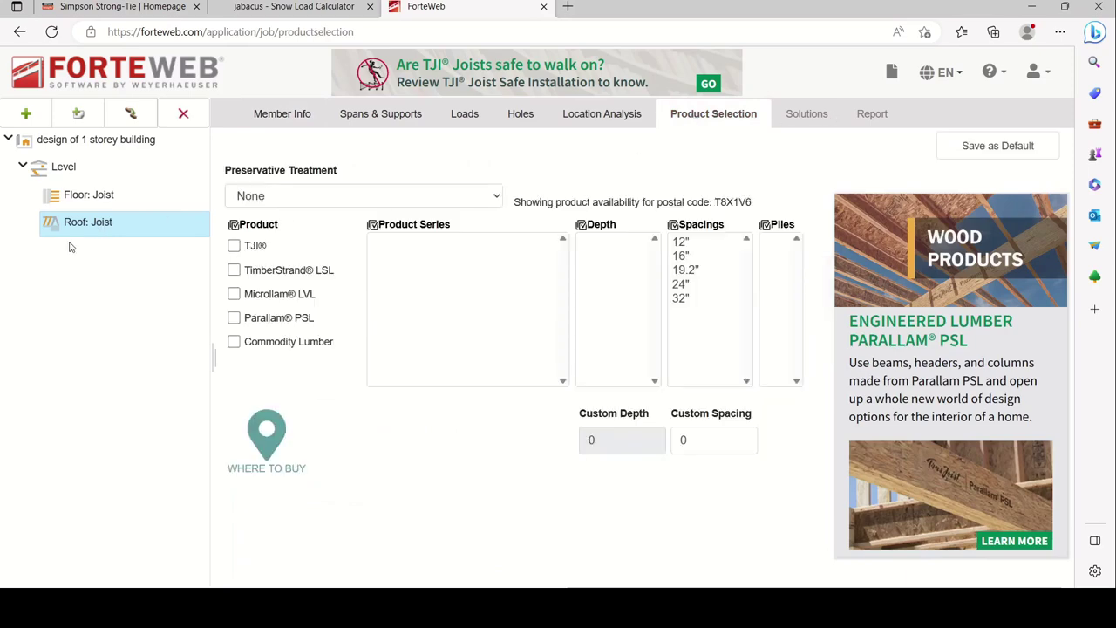
pyautogui.click(91, 200)
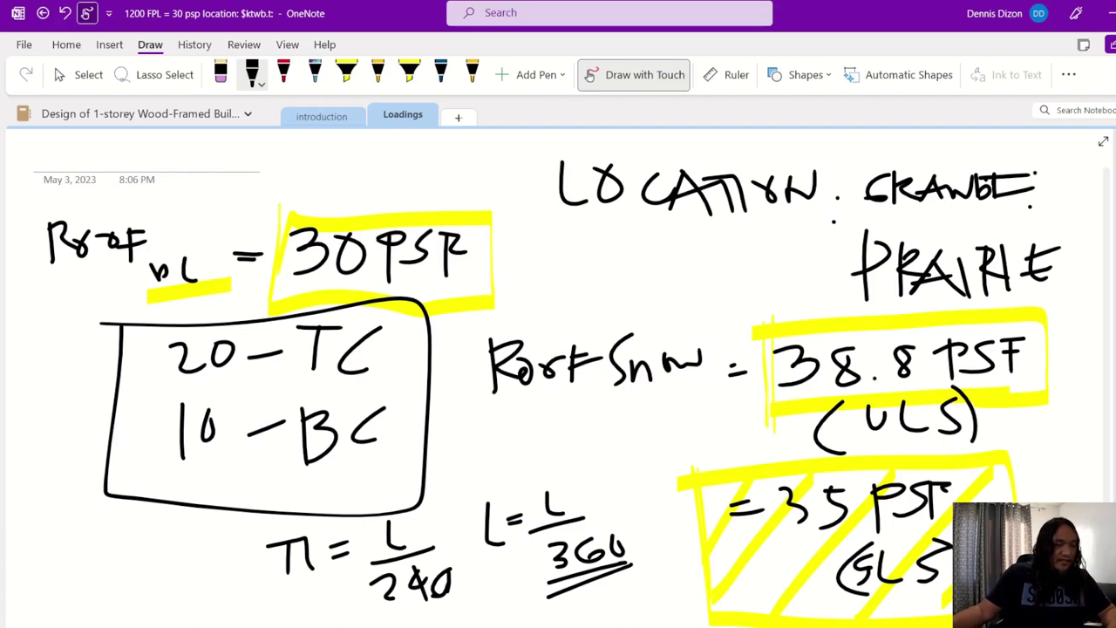
# - View the OneNote Floor Plan page and review the climatic data, factors and roof geometry inputs in the jabacus Snow Drift Loading calculator
pyautogui.hotkey('ctrl', 'pageup')
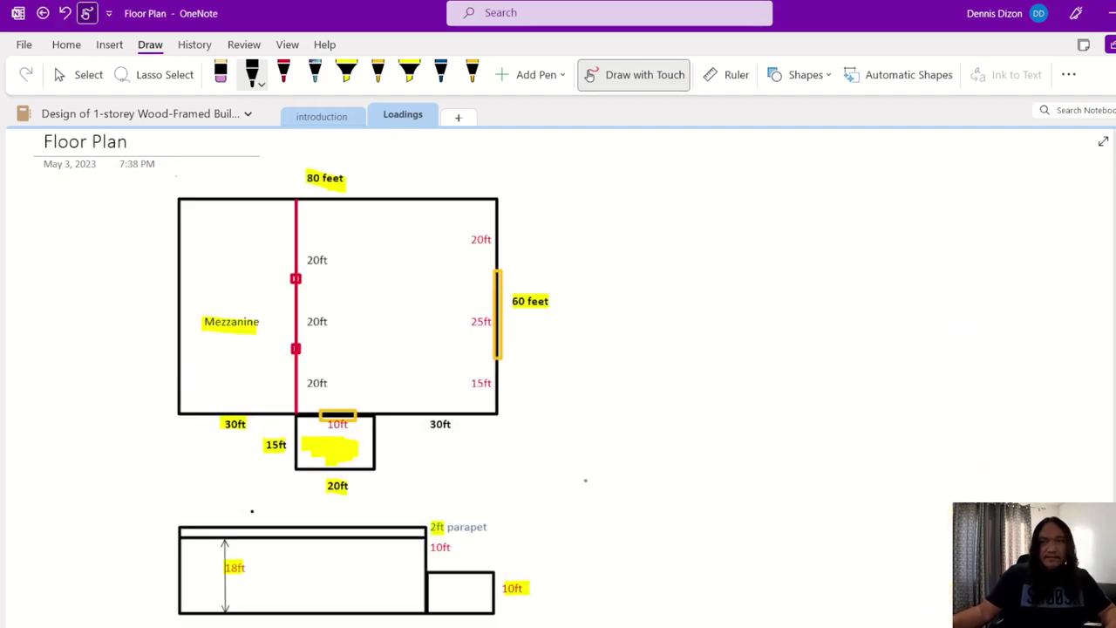
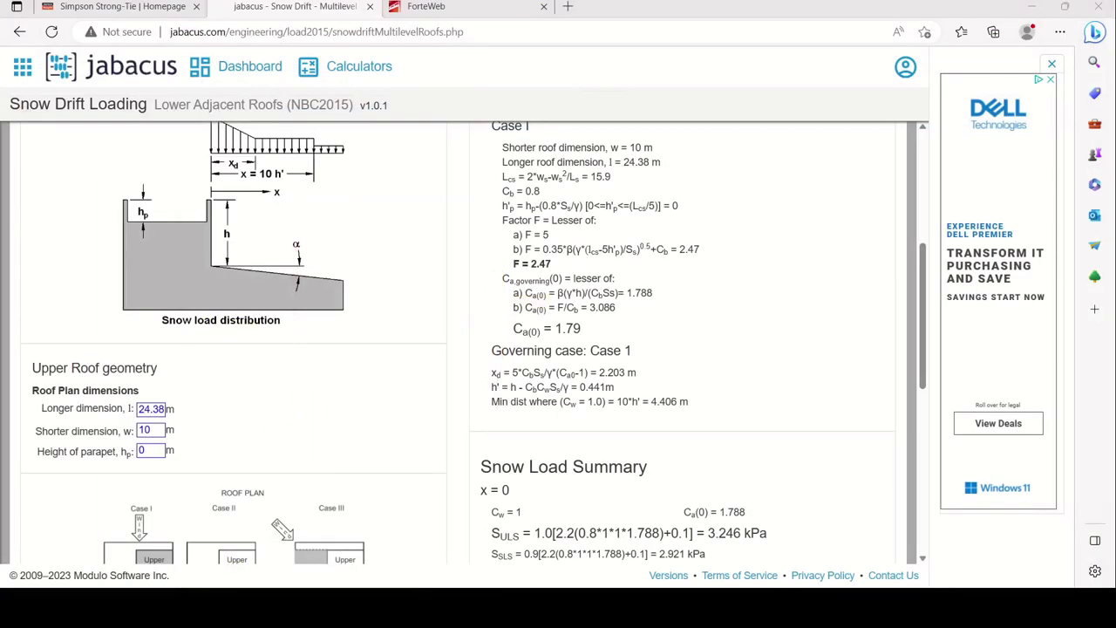
pyautogui.scroll(4, 471, 340)
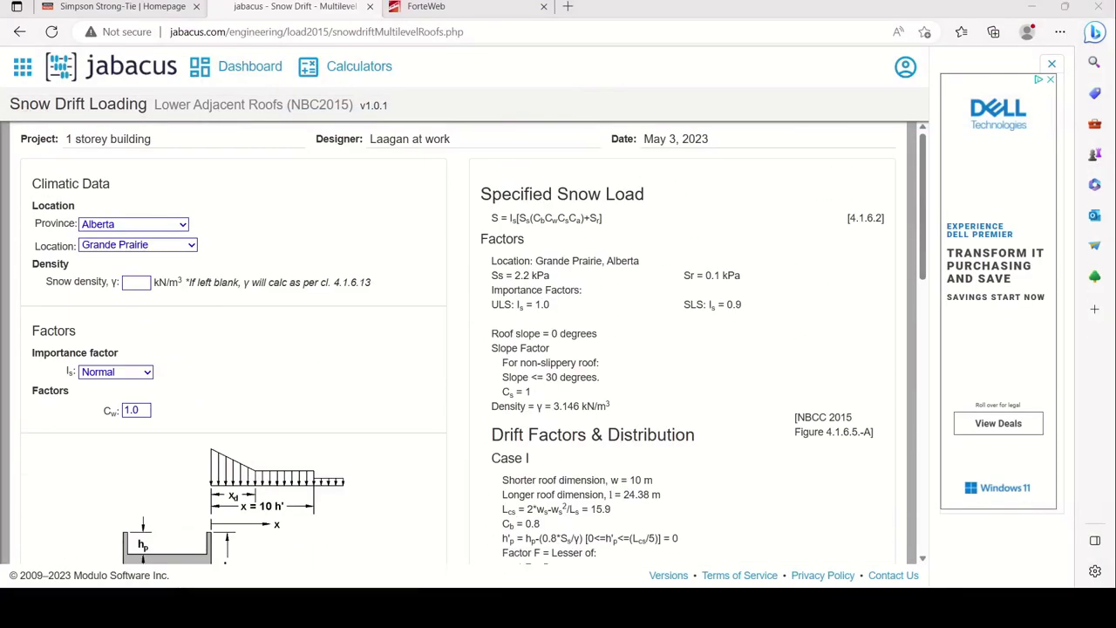
pyautogui.click(142, 284)
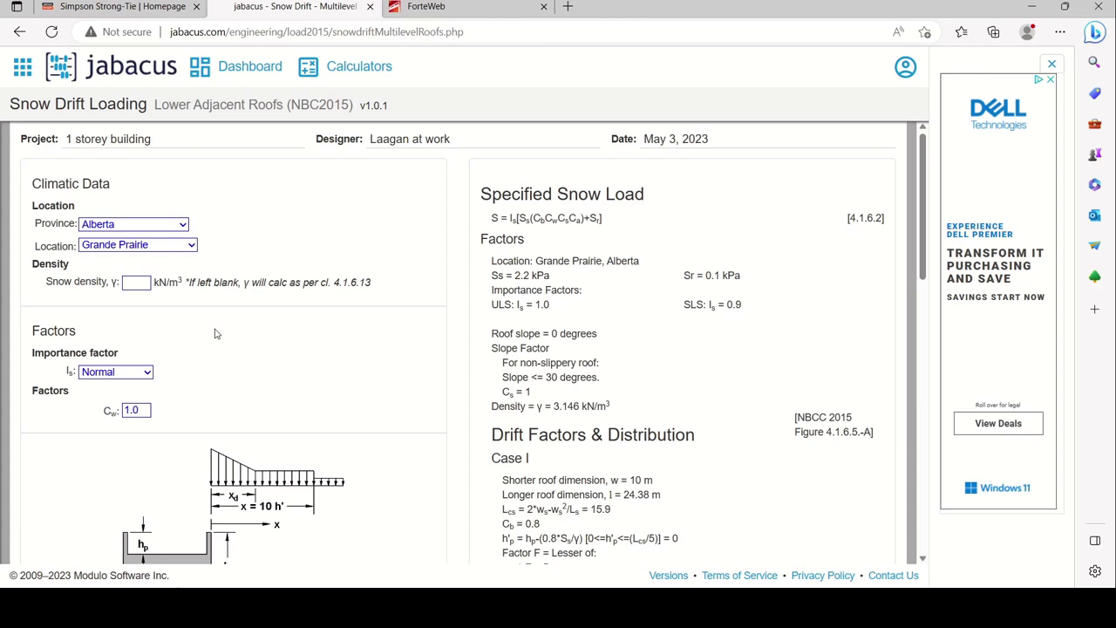
pyautogui.scroll(-2, 197, 374)
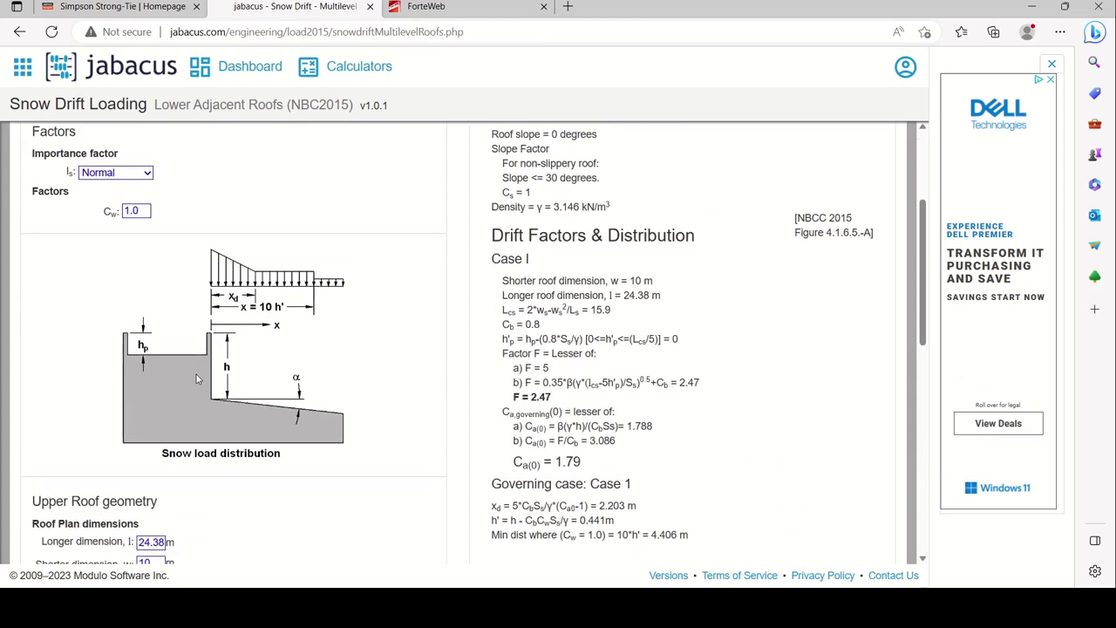
pyautogui.scroll(-2, 197, 375)
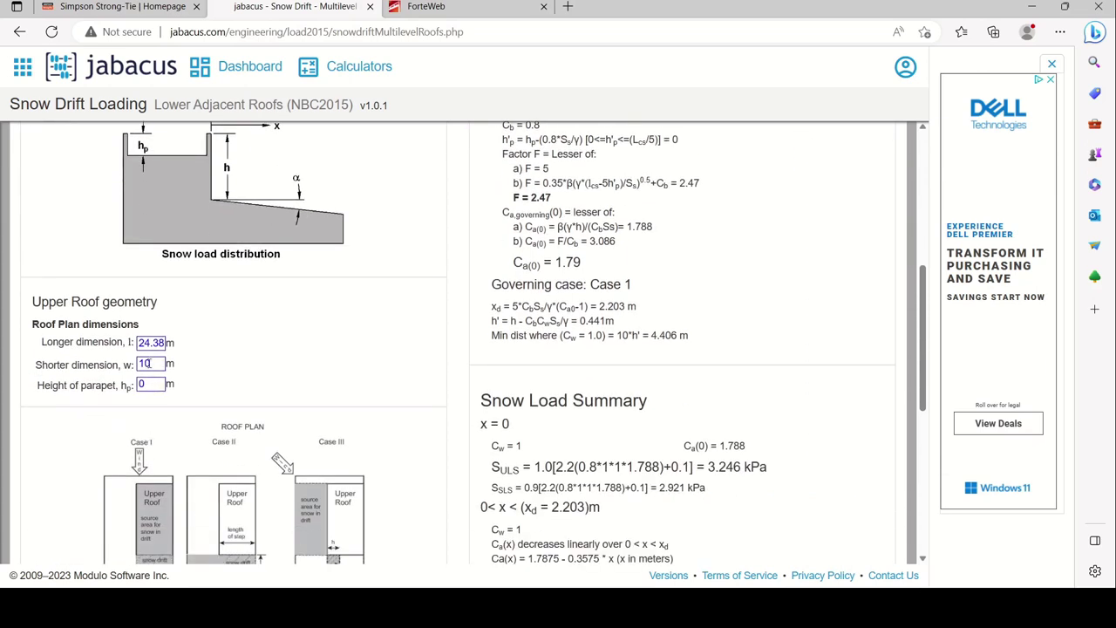
pyautogui.scroll(-1, 150, 347)
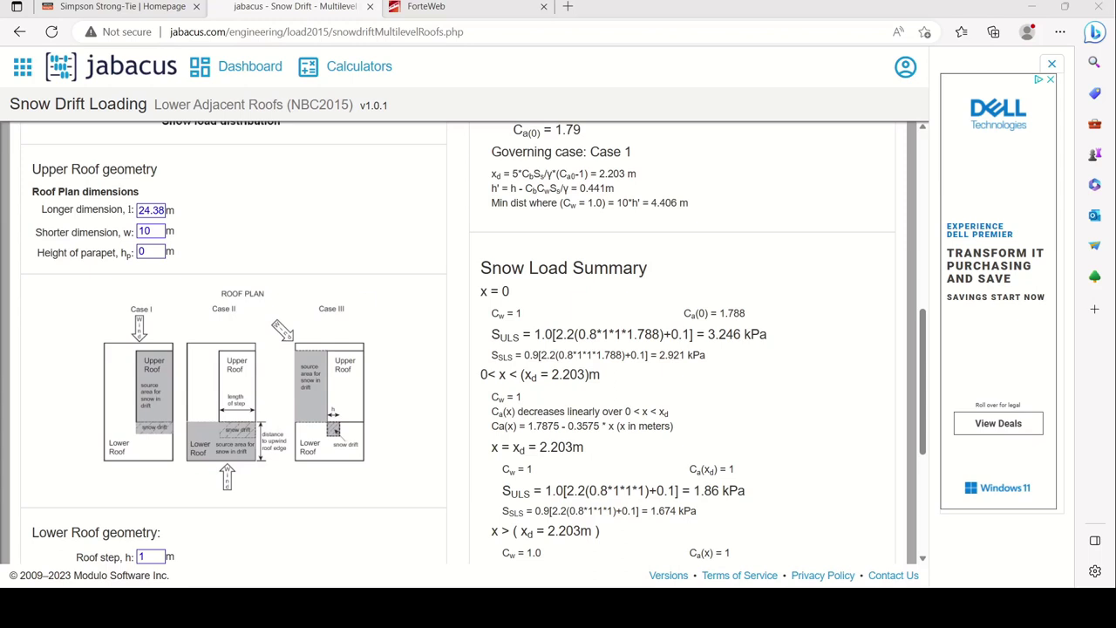
# - Set the upper roof's shorter dimension to 18.29 m and its parapet height to .61 m
pyautogui.press('Tab')
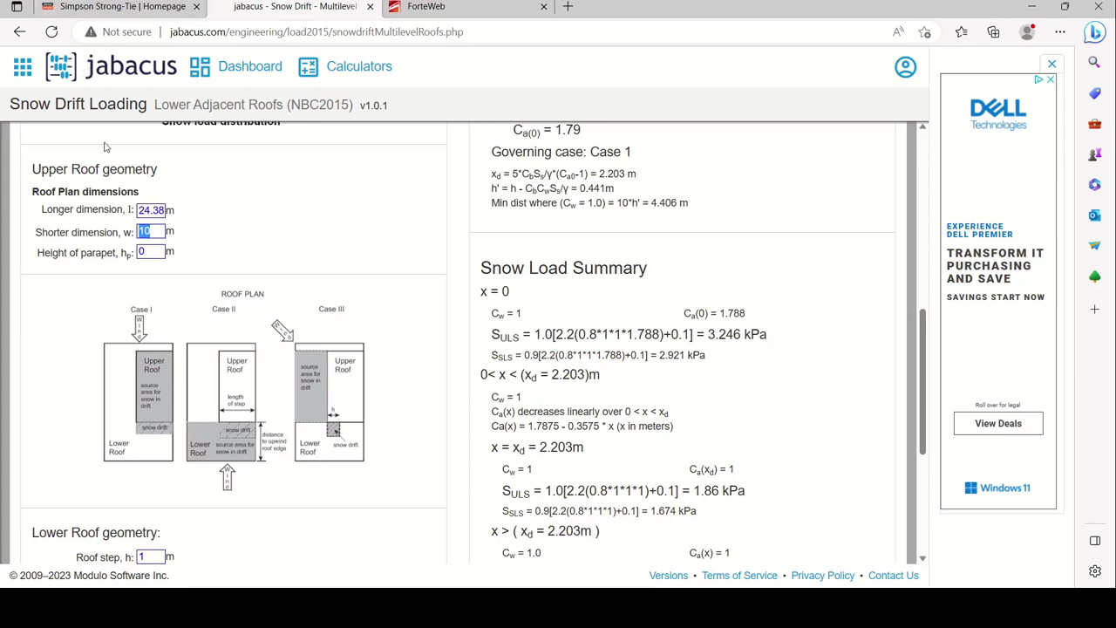
pyautogui.write('18.29')
pyautogui.moveTo(155, 250); pyautogui.dragTo(137, 254)
pyautogui.scroll(5, 259, 356)
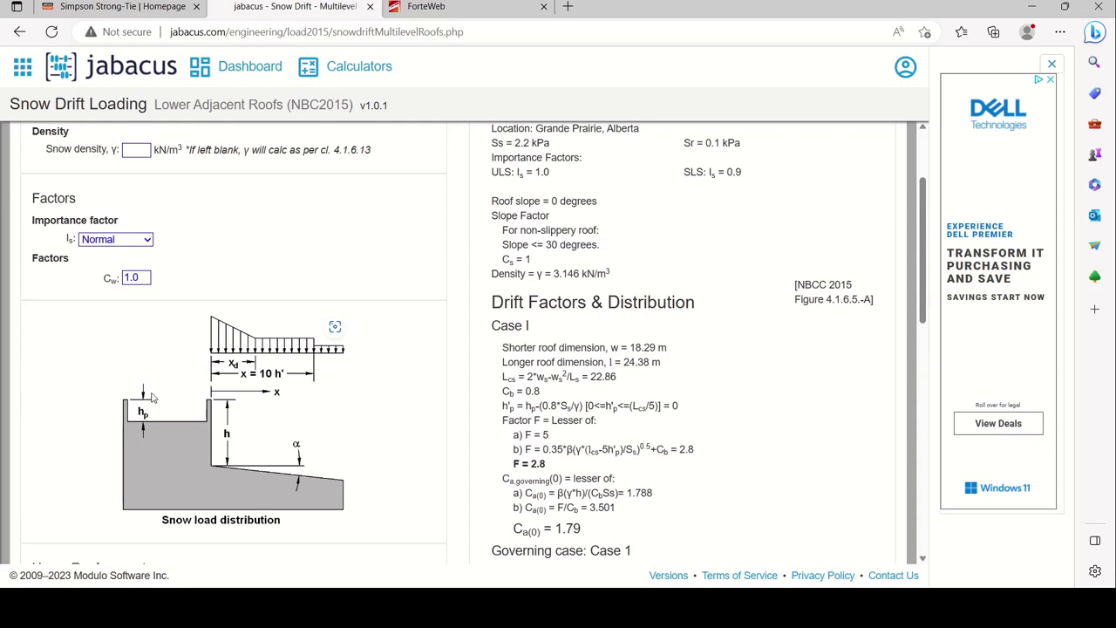
pyautogui.scroll(-2, 166, 357)
pyautogui.scroll(-1, 210, 225)
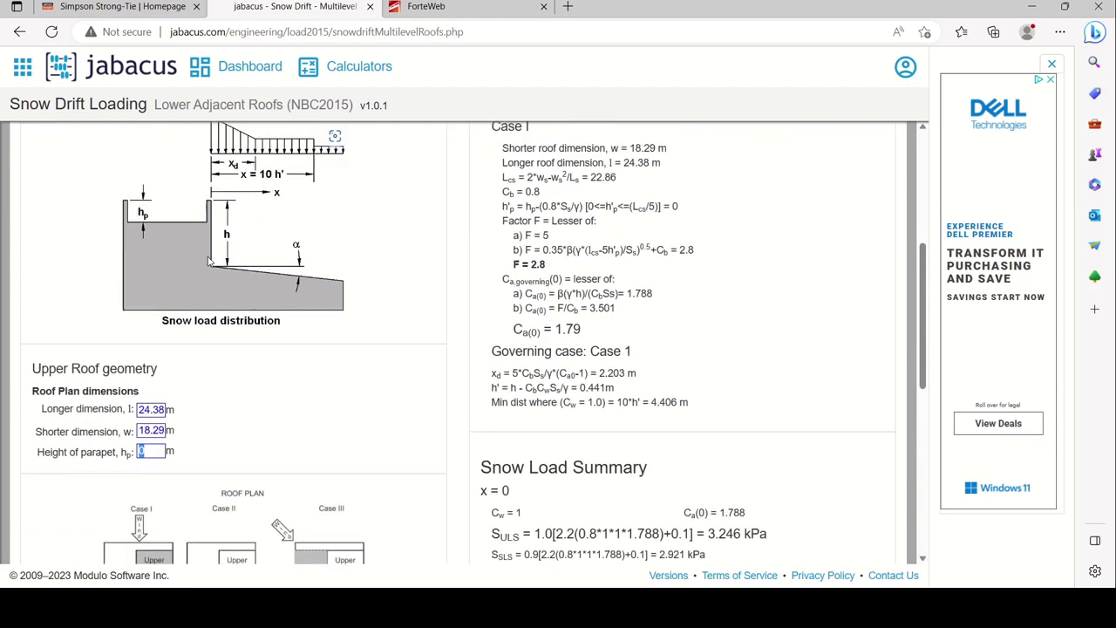
pyautogui.scroll(-1, 209, 260)
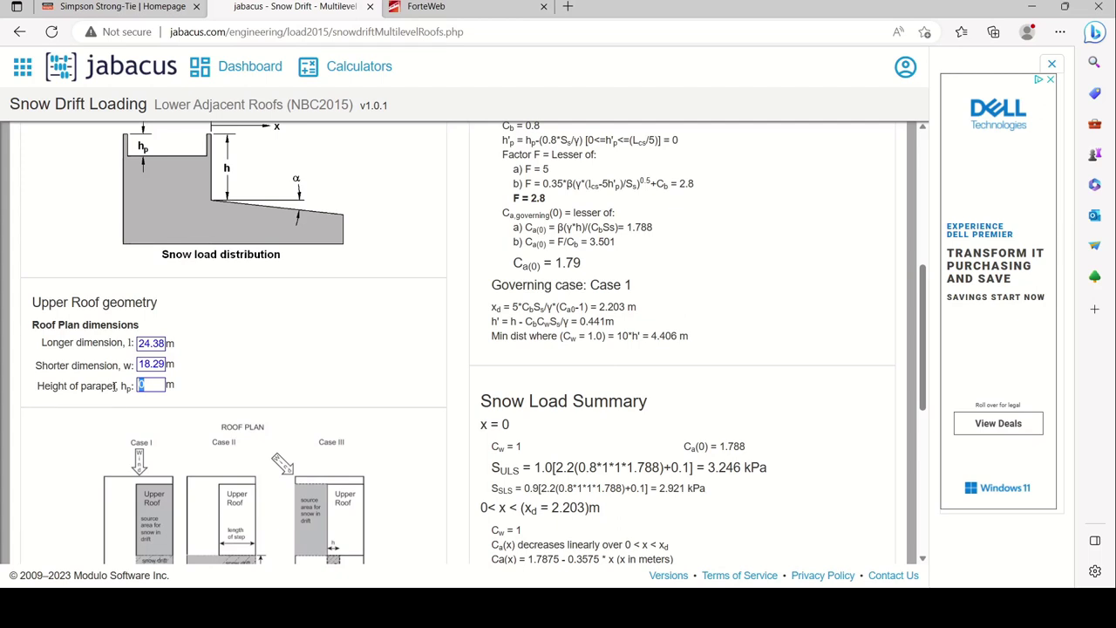
pyautogui.write('.')
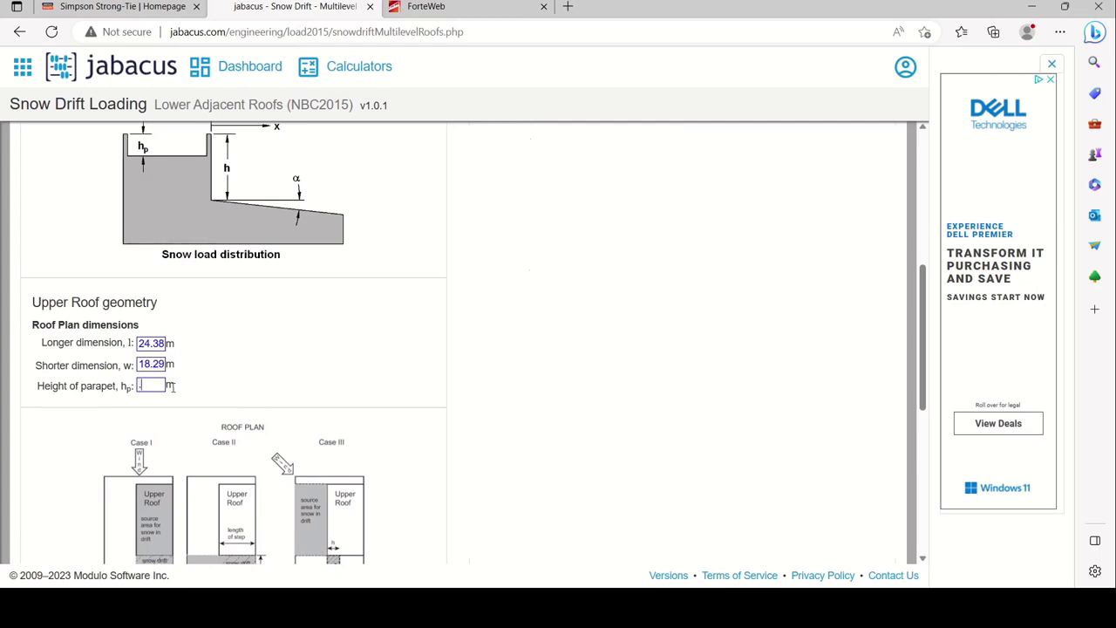
pyautogui.write('61')
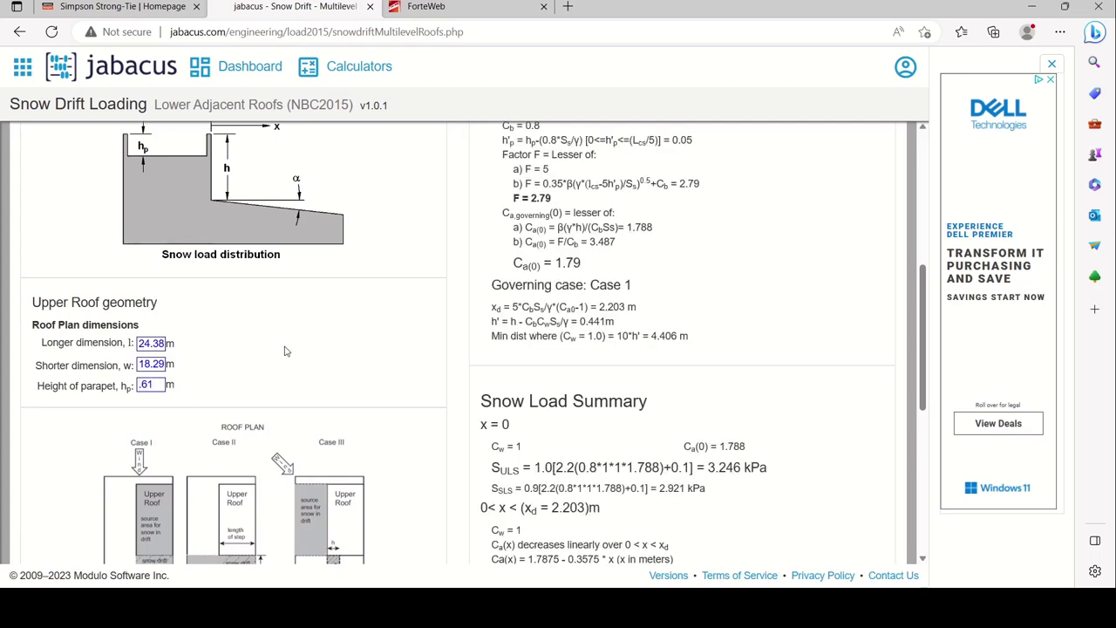
# - Check the roof diagrams and set the lower roof's roof step h to 3.05 m
pyautogui.scroll(-3, 284, 351)
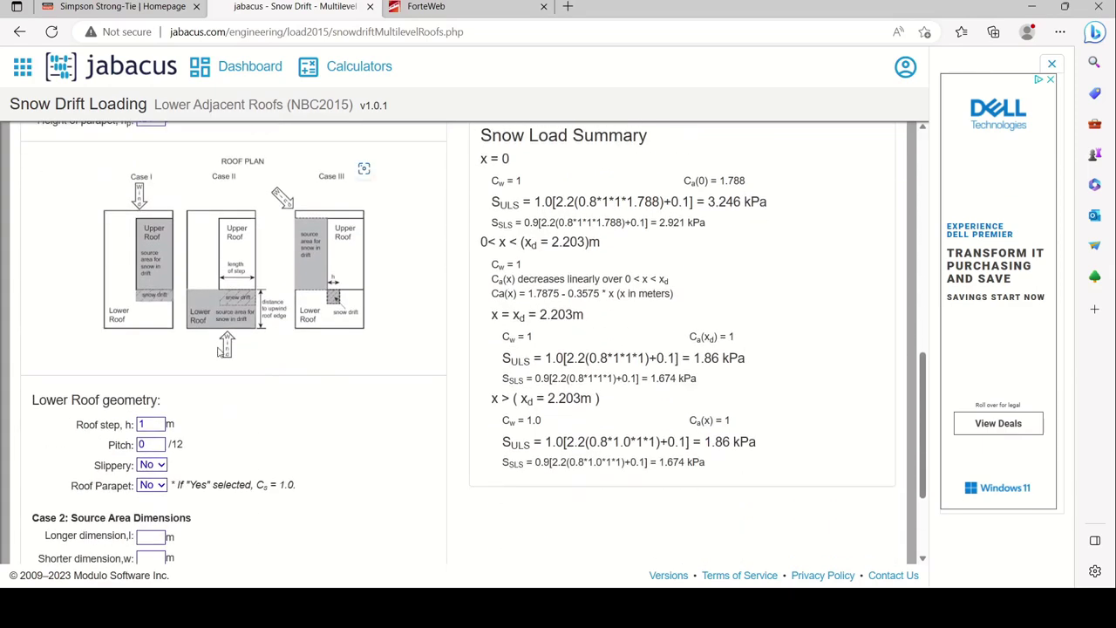
pyautogui.scroll(1, 222, 350)
pyautogui.scroll(-1, 145, 445)
pyautogui.scroll(7, 161, 438)
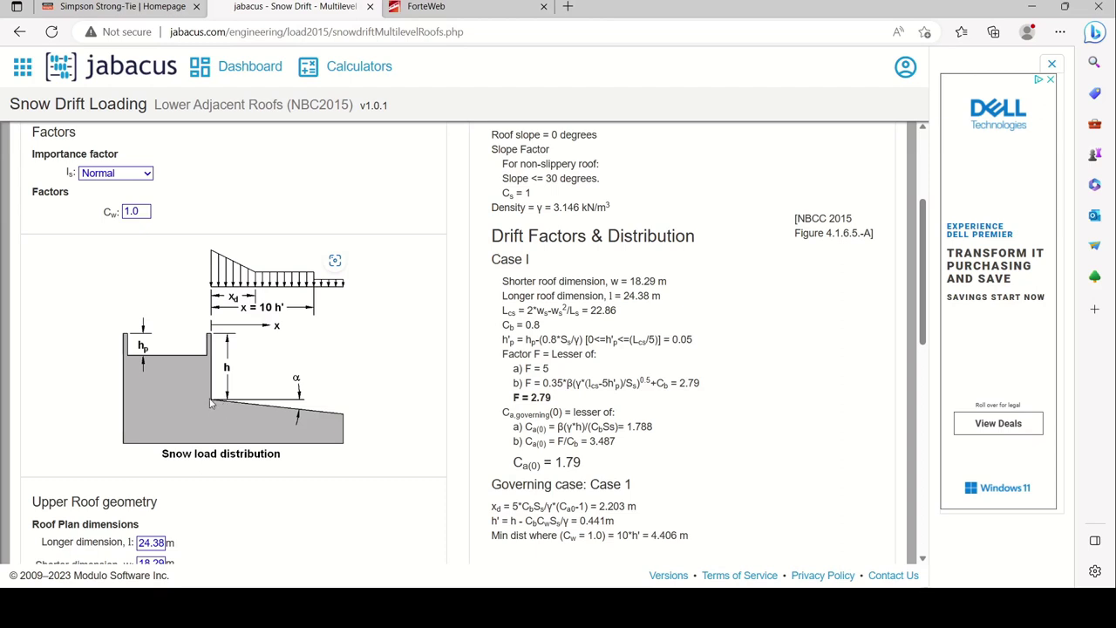
pyautogui.scroll(-1, 232, 408)
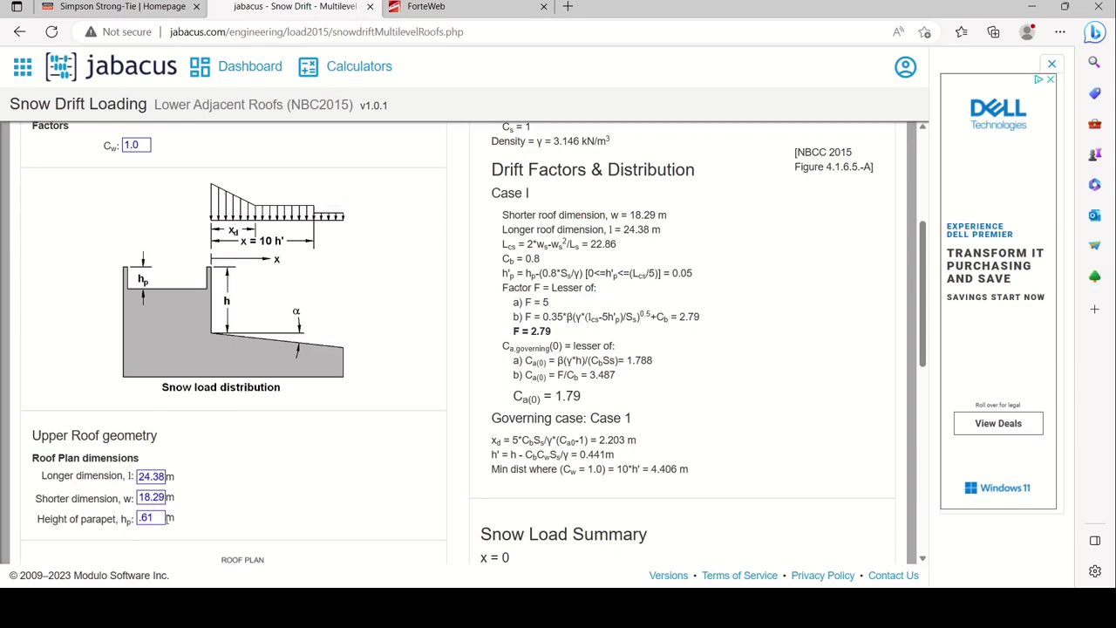
pyautogui.scroll(-1, 209, 502)
pyautogui.scroll(-5, 209, 503)
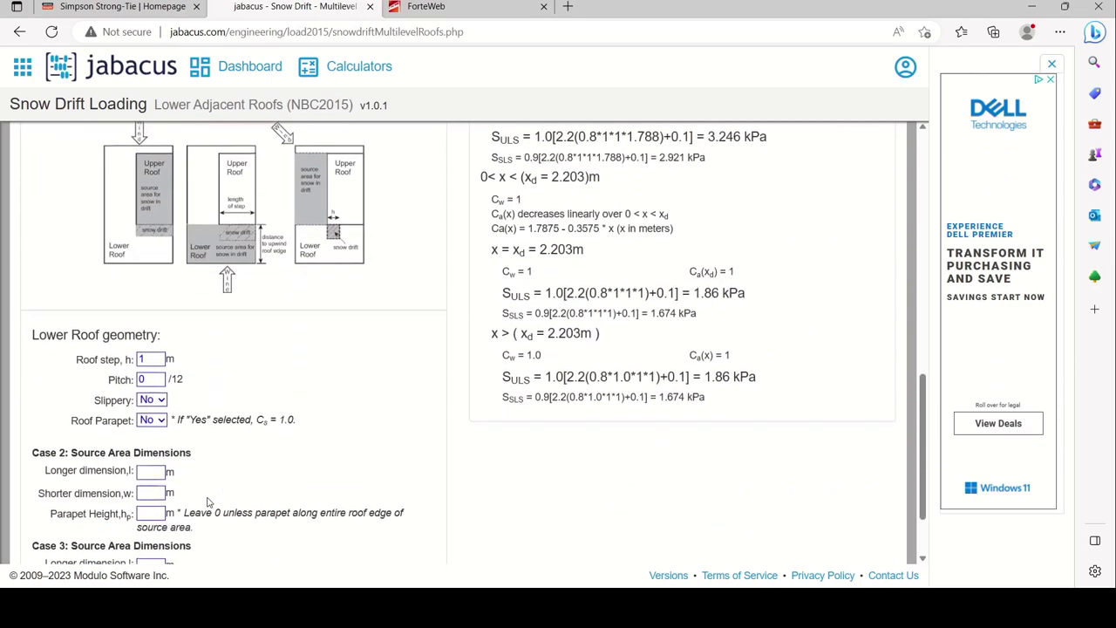
pyautogui.doubleClick(158, 425)
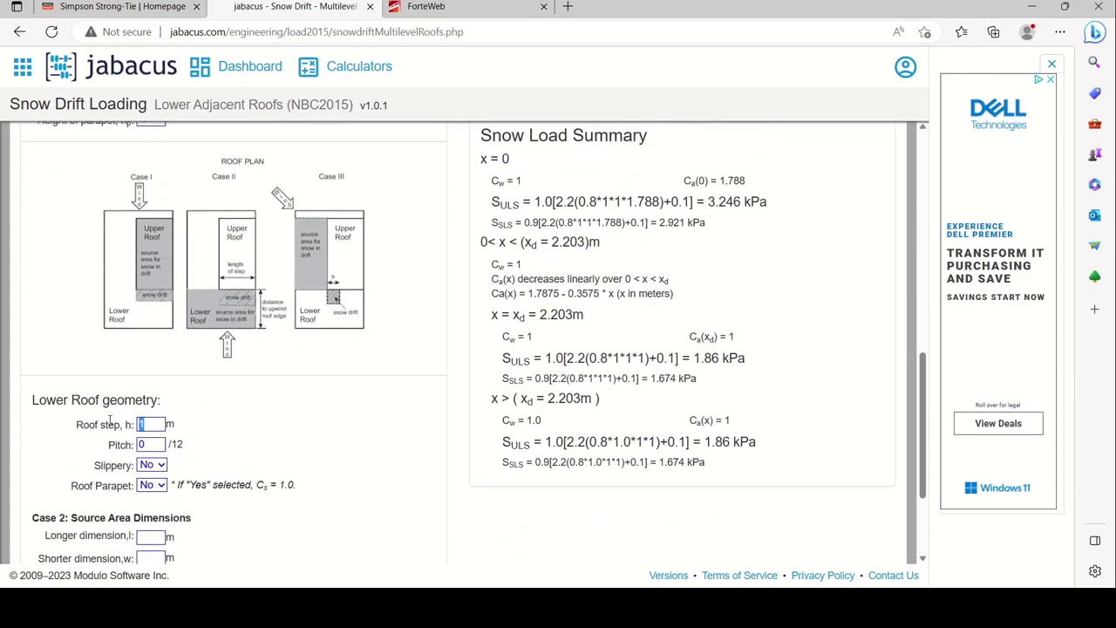
pyautogui.write('305')
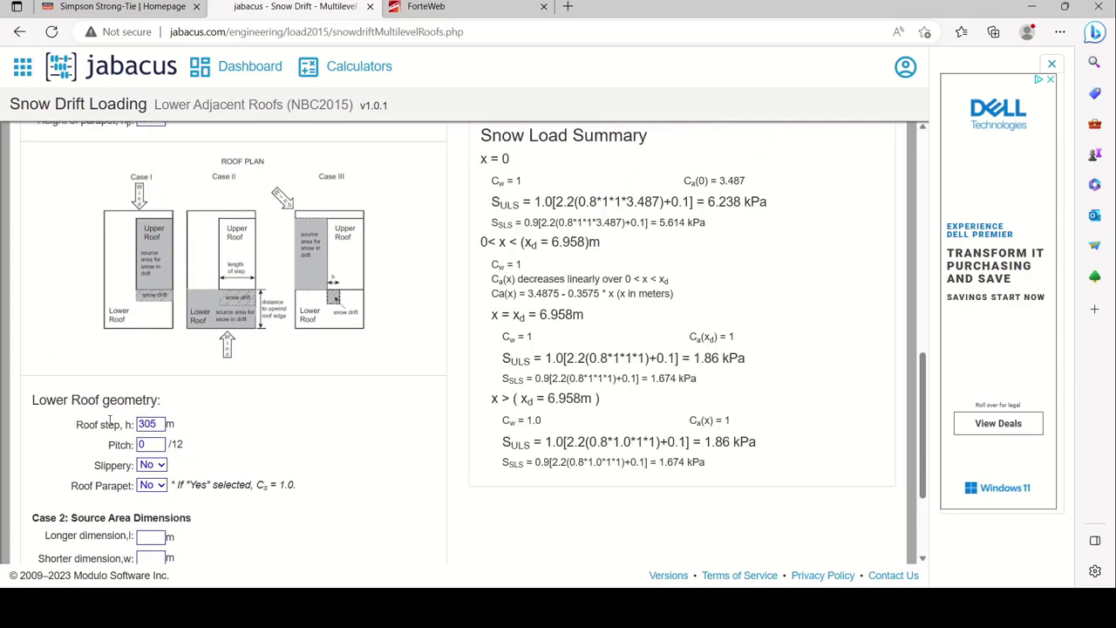
pyautogui.press('BackSpace')
pyautogui.press('BackSpace')
pyautogui.write('.05')
# - Enter a pitch of 0/12 for the lower roof and set Roof Parapet to Yes
pyautogui.click(140, 444)
pyautogui.doubleClick(141, 444)
pyautogui.write('0')
pyautogui.scroll(-3, 229, 454)
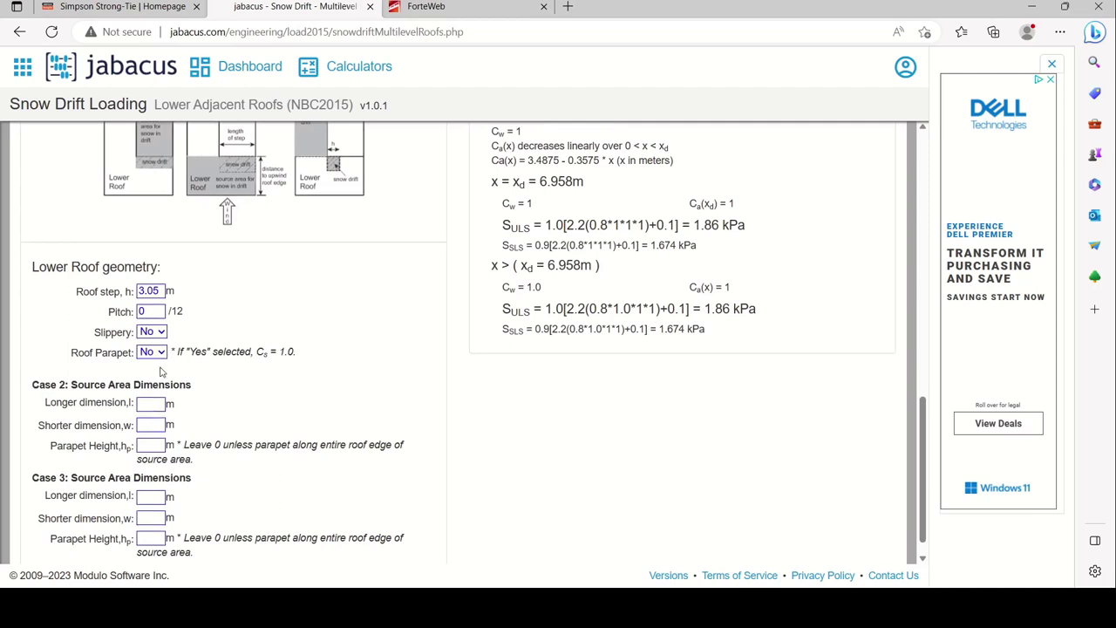
pyautogui.press('Down')
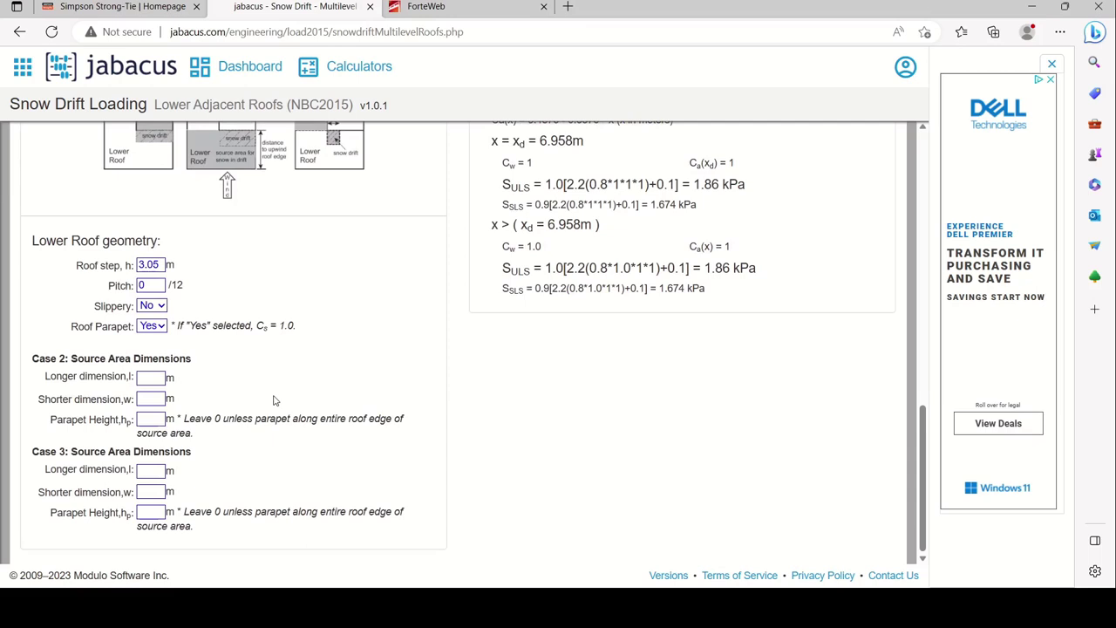
# - Enter the Case 2 source area's longer dimension of 1.22 m and shorter dimension of 4.57 m, and review the Snow Load Summary
pyautogui.scroll(2, 273, 400)
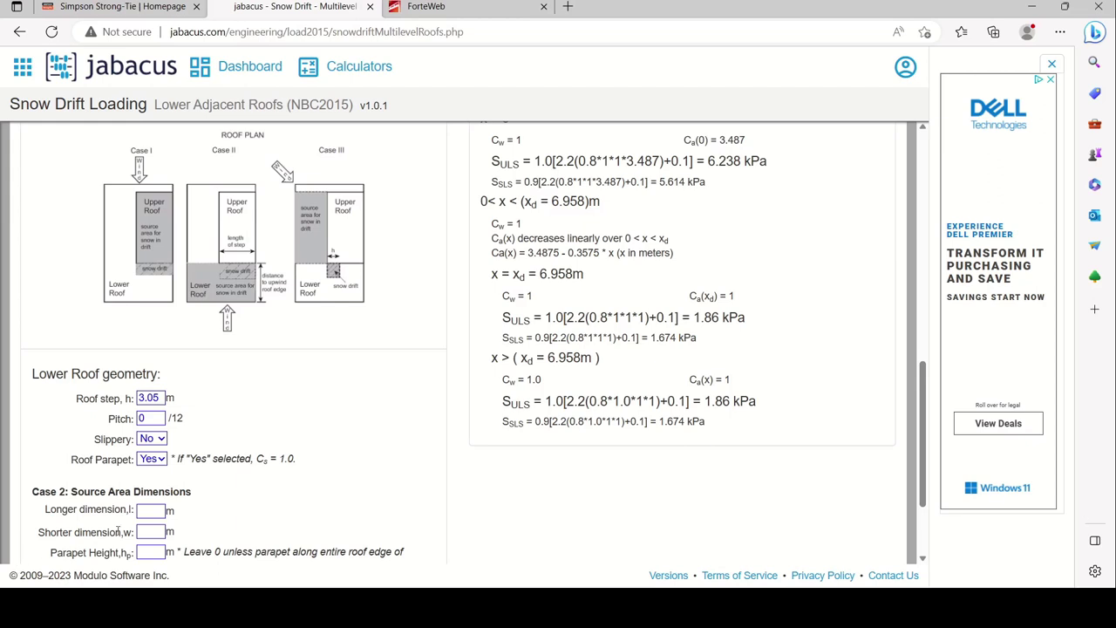
pyautogui.click(152, 513)
pyautogui.scroll(-2, 347, 449)
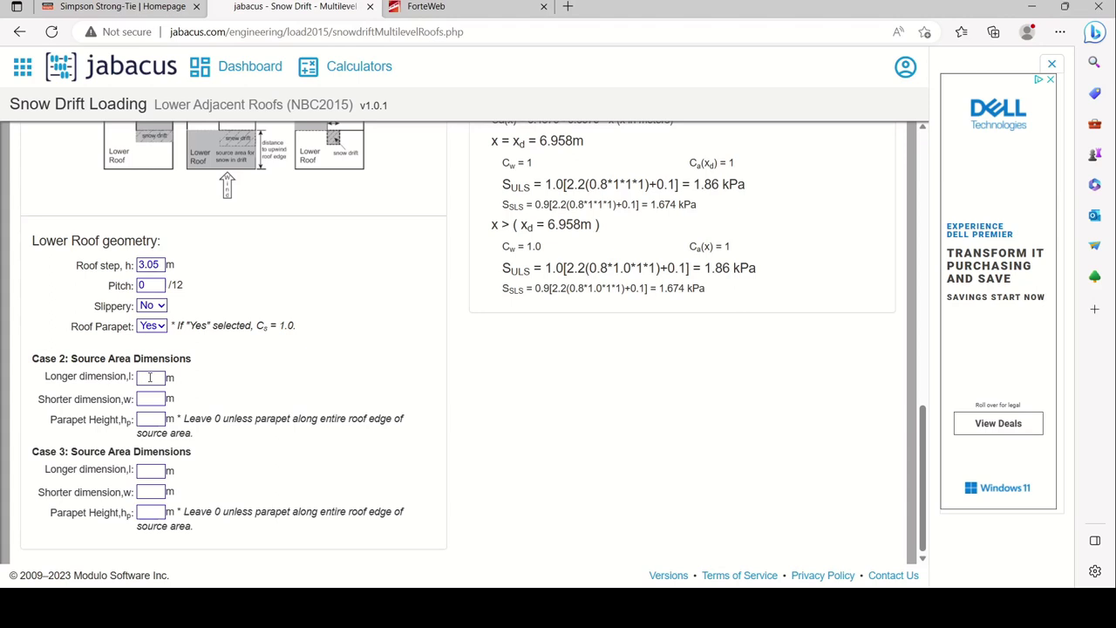
pyautogui.write('1.22')
pyautogui.click(158, 398)
pyautogui.write('4.57')
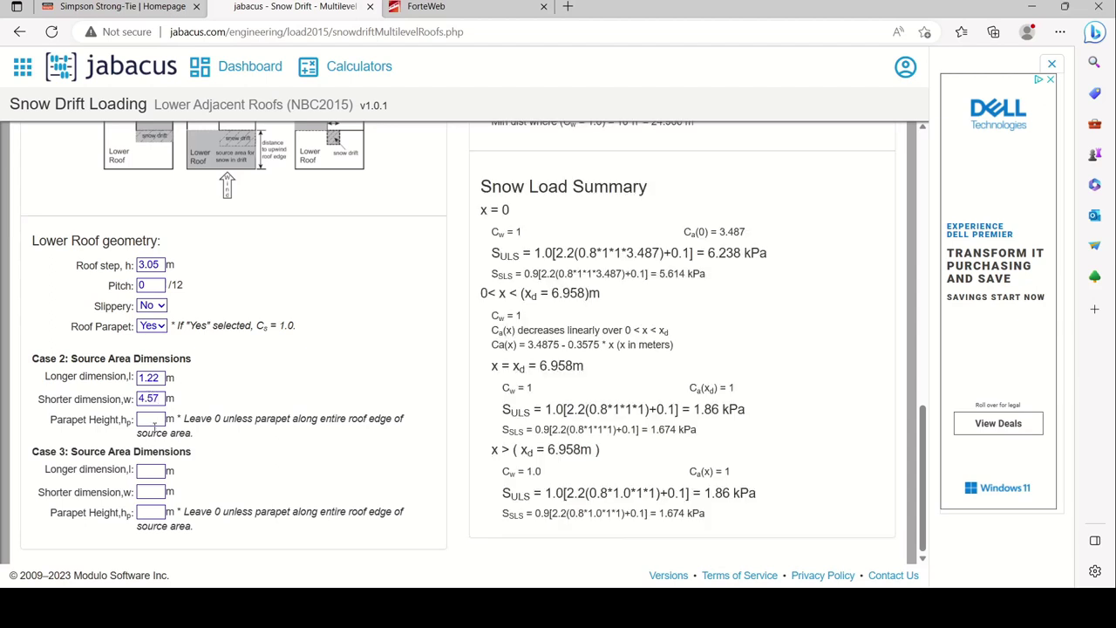
pyautogui.click(155, 423)
pyautogui.scroll(3, 239, 449)
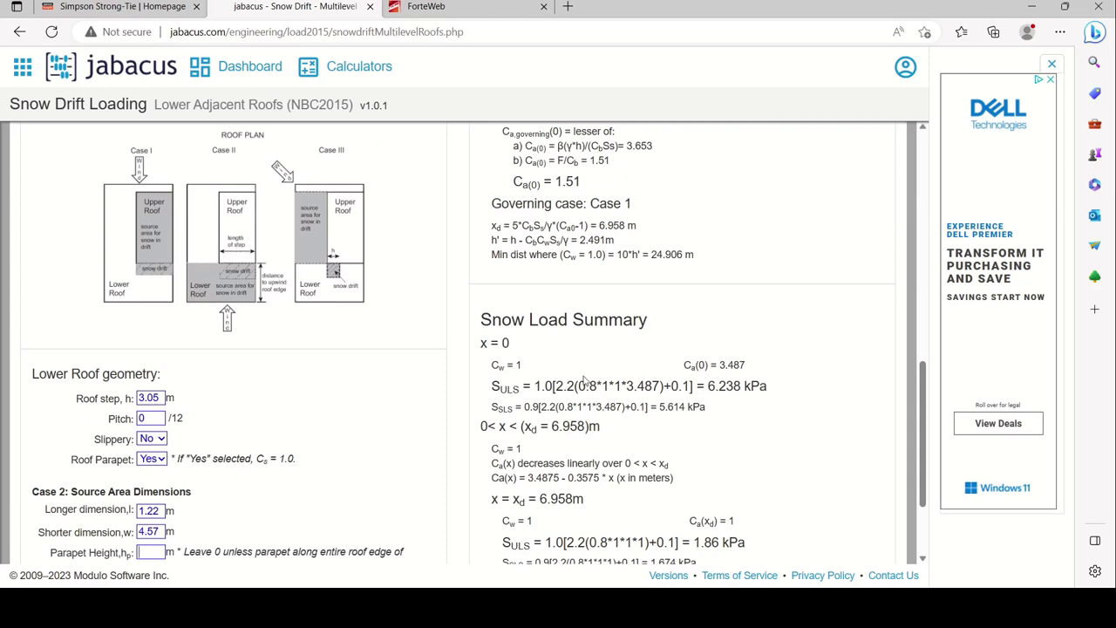
pyautogui.scroll(-3, 584, 384)
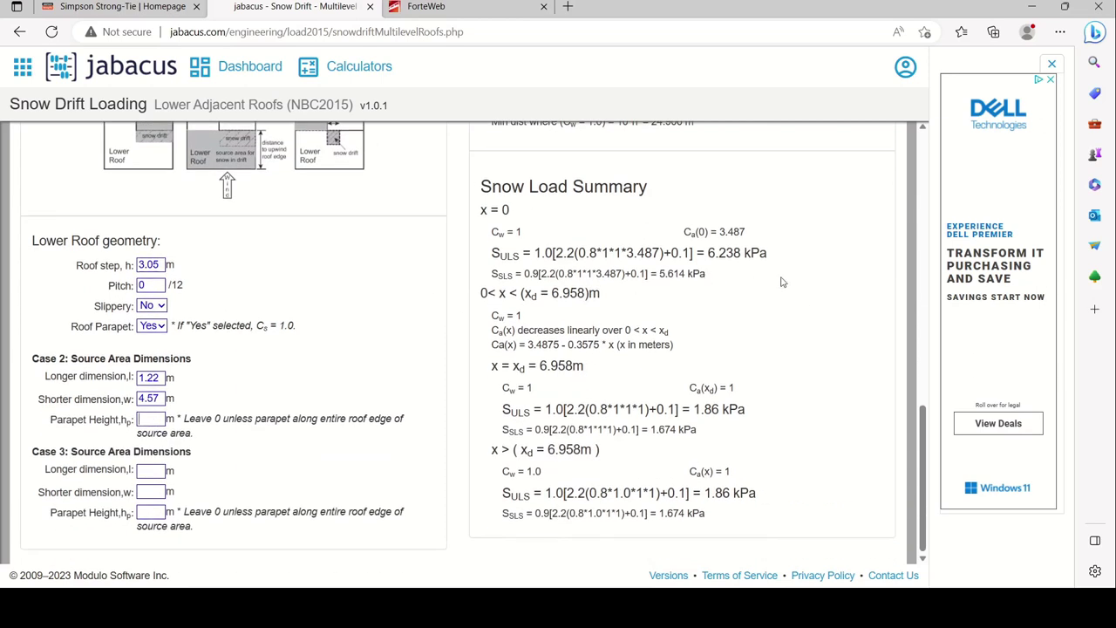
# - Review the snow load distribution diagram and drift case calculations, and highlight the ULS loads at and beyond xd in the summary
pyautogui.scroll(3, 739, 299)
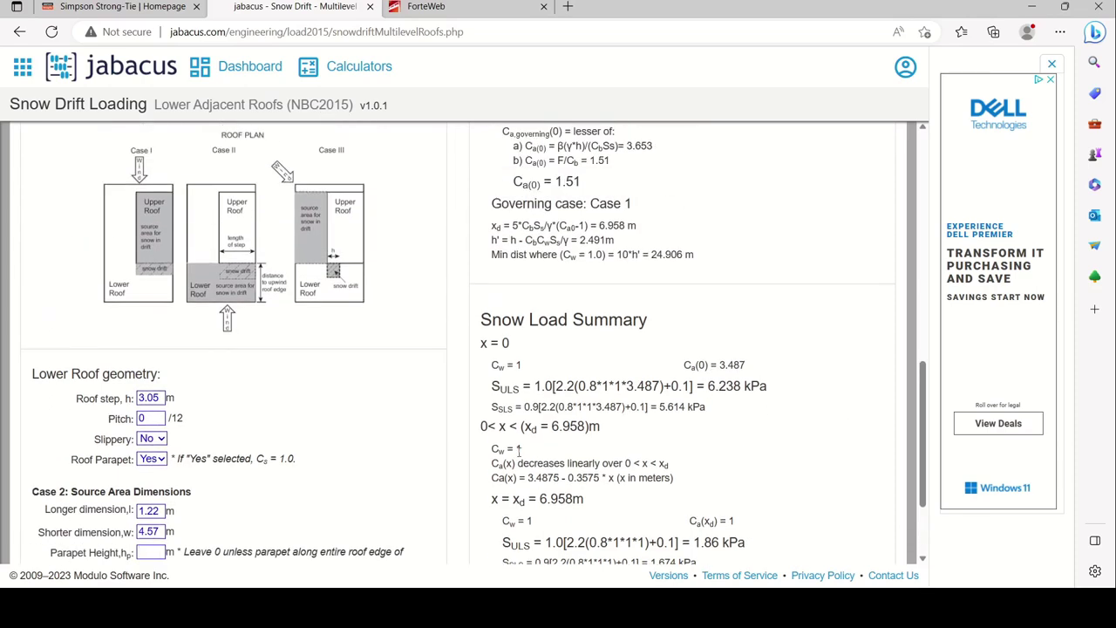
pyautogui.scroll(6, 520, 449)
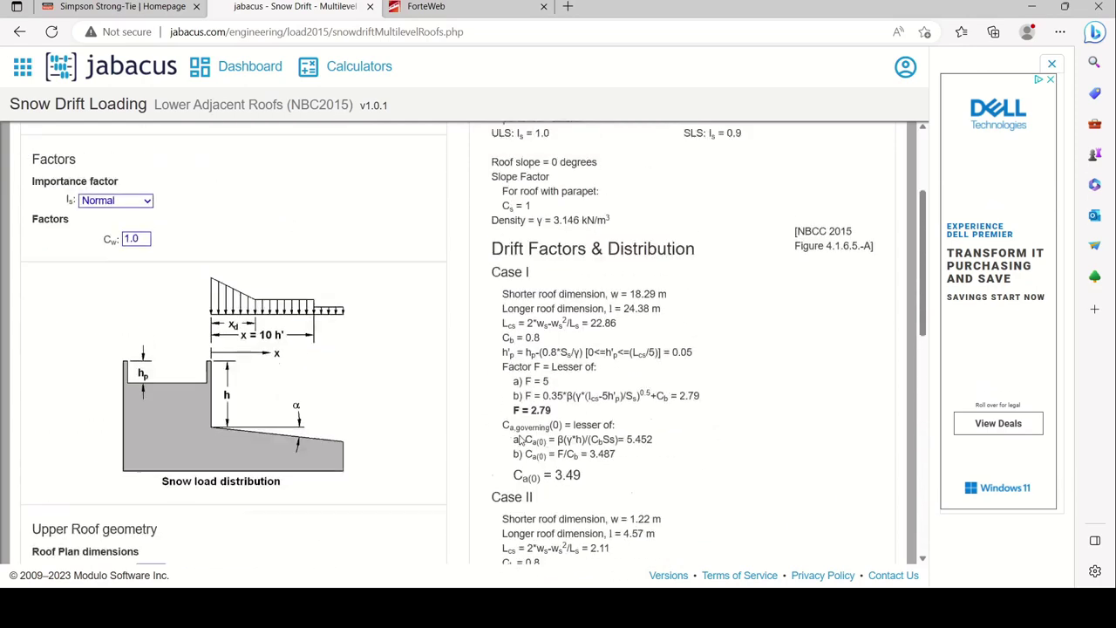
pyautogui.scroll(1, 519, 441)
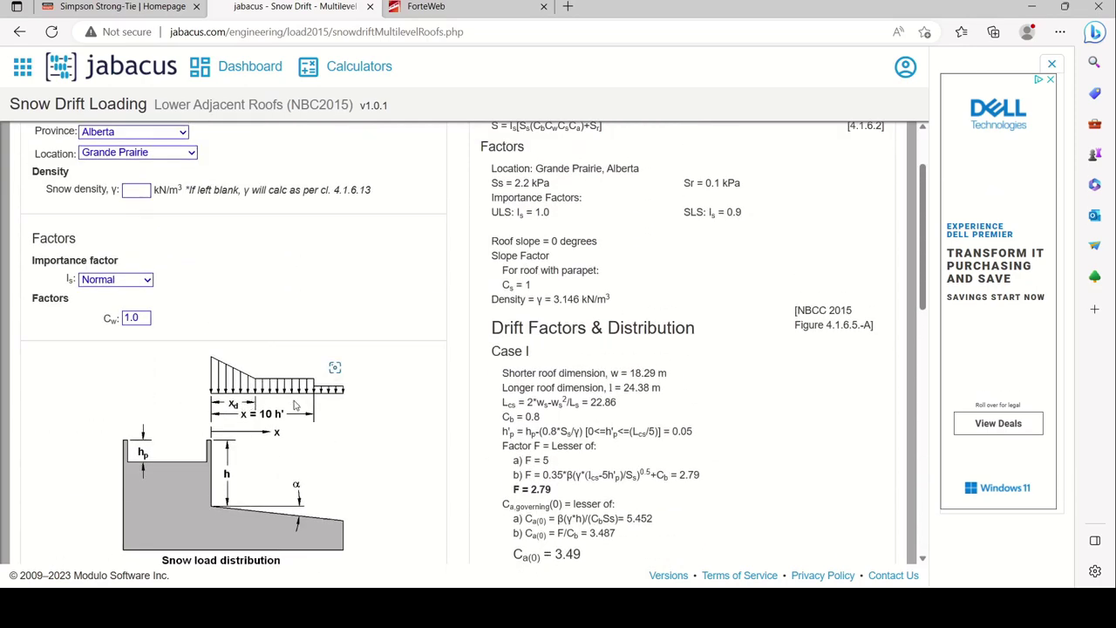
pyautogui.scroll(-2, 294, 406)
pyautogui.scroll(-2, 372, 387)
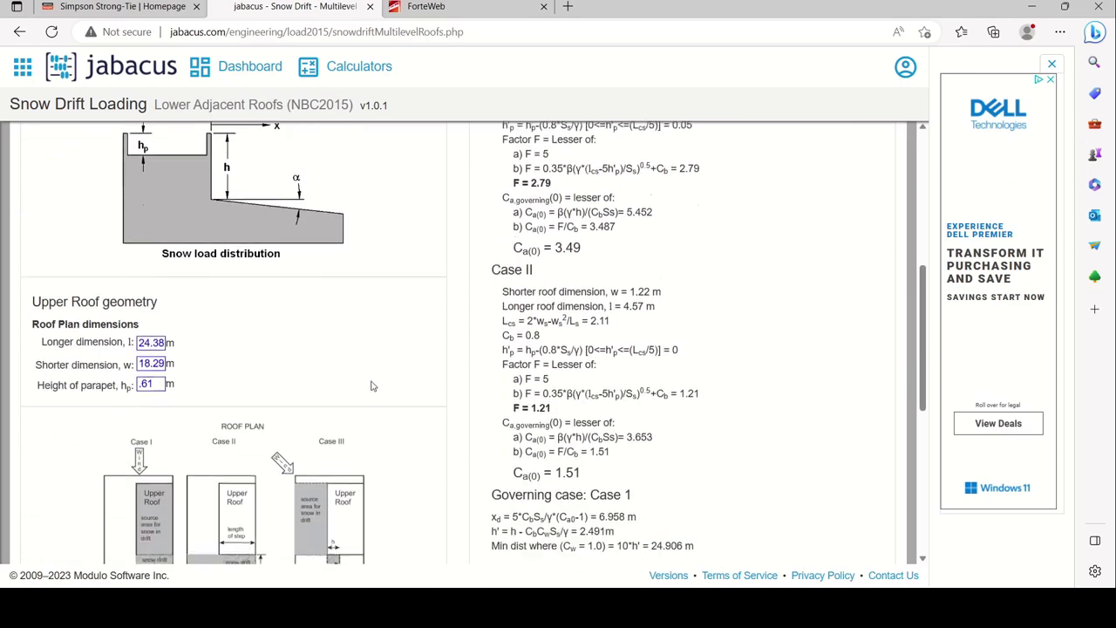
pyautogui.scroll(-1, 372, 386)
pyautogui.scroll(-3, 573, 426)
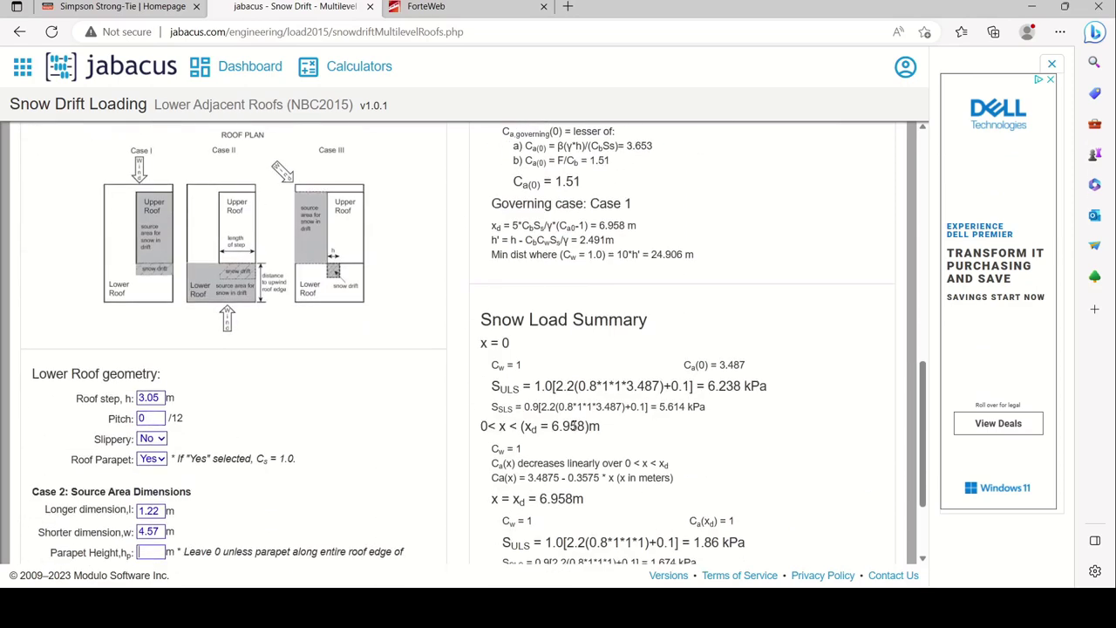
pyautogui.scroll(-2, 780, 478)
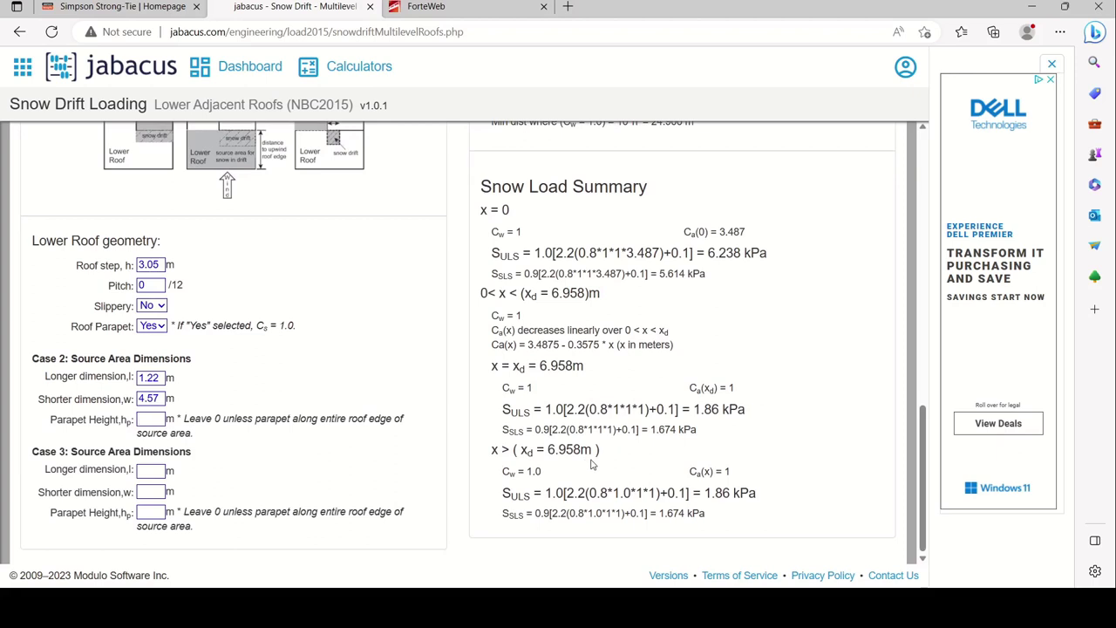
pyautogui.moveTo(690, 409); pyautogui.dragTo(775, 419)
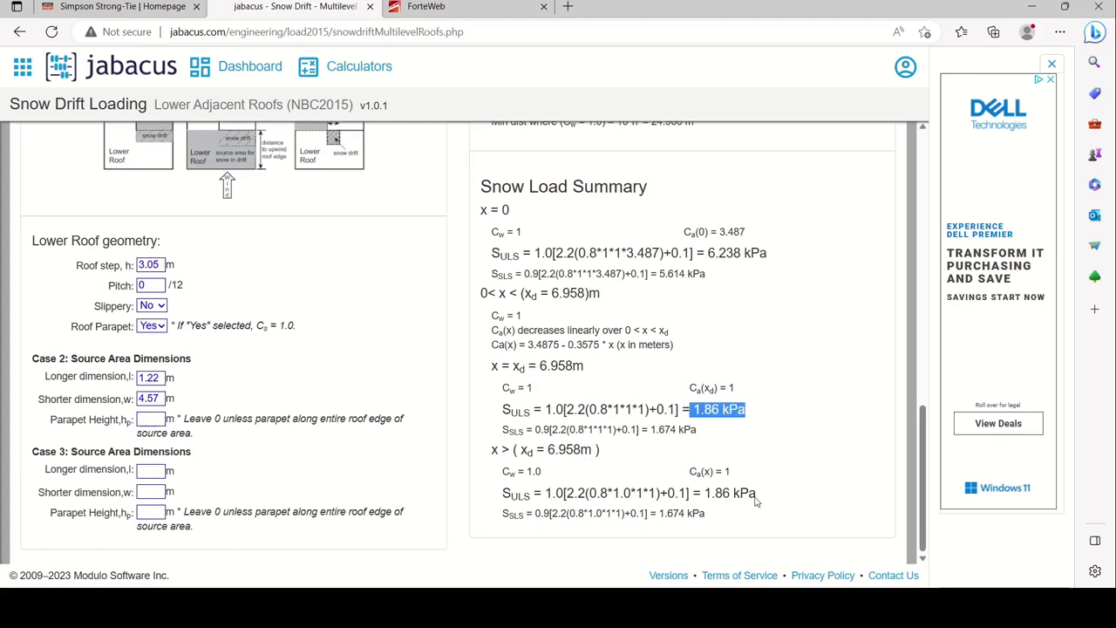
pyautogui.moveTo(757, 497); pyautogui.dragTo(677, 494)
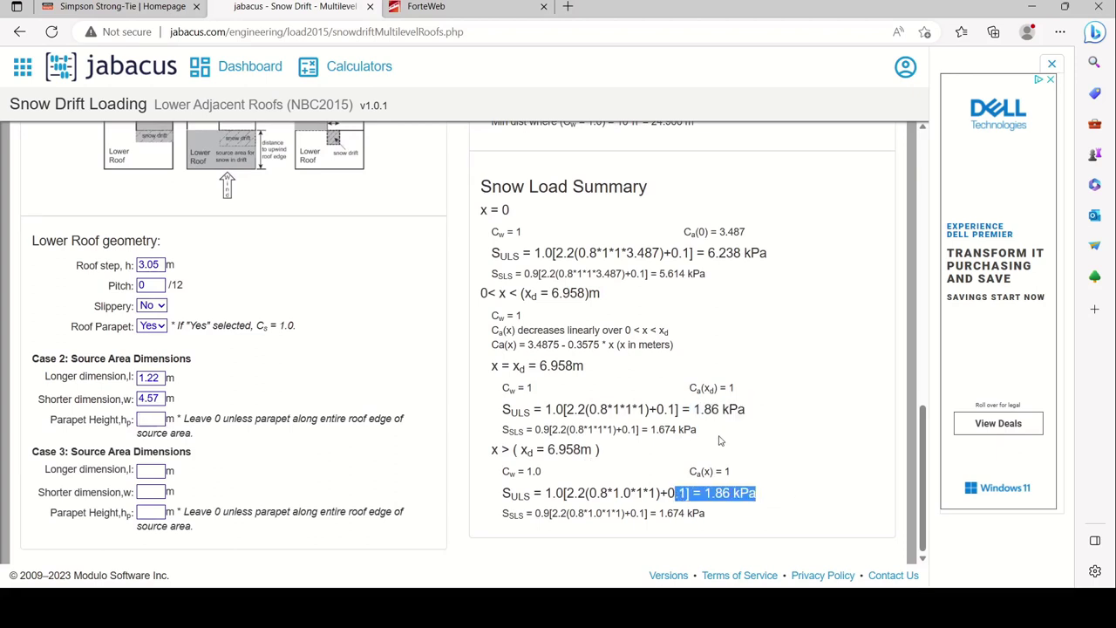
# - Check the climatic data, roof inputs and governing case, and highlight the ULS snow load at x = 0
pyautogui.scroll(10, 721, 441)
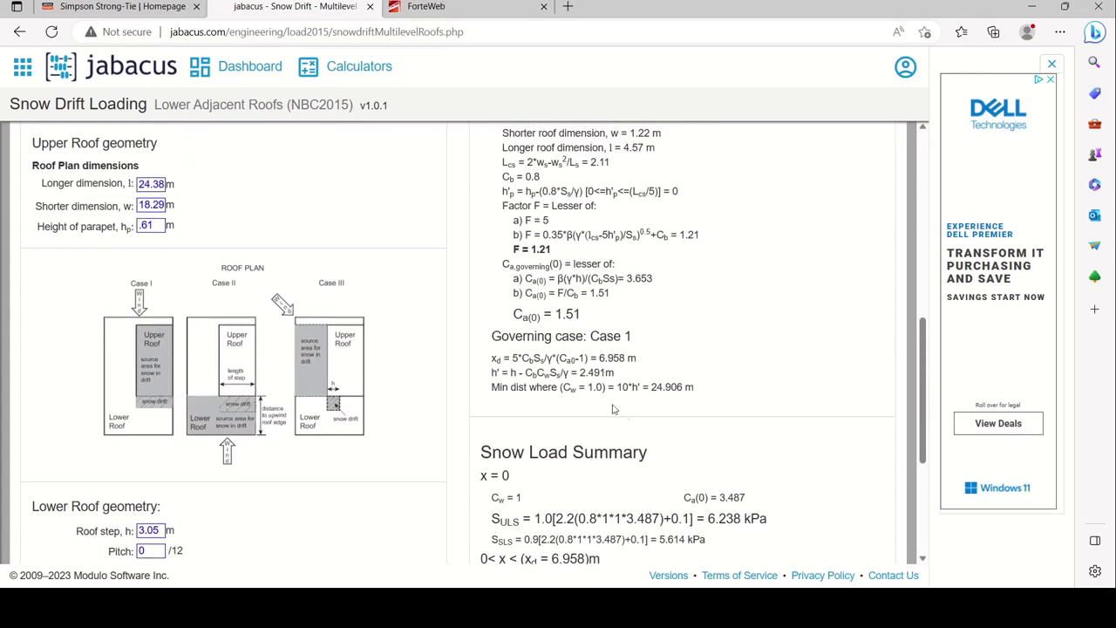
pyautogui.scroll(3, 294, 234)
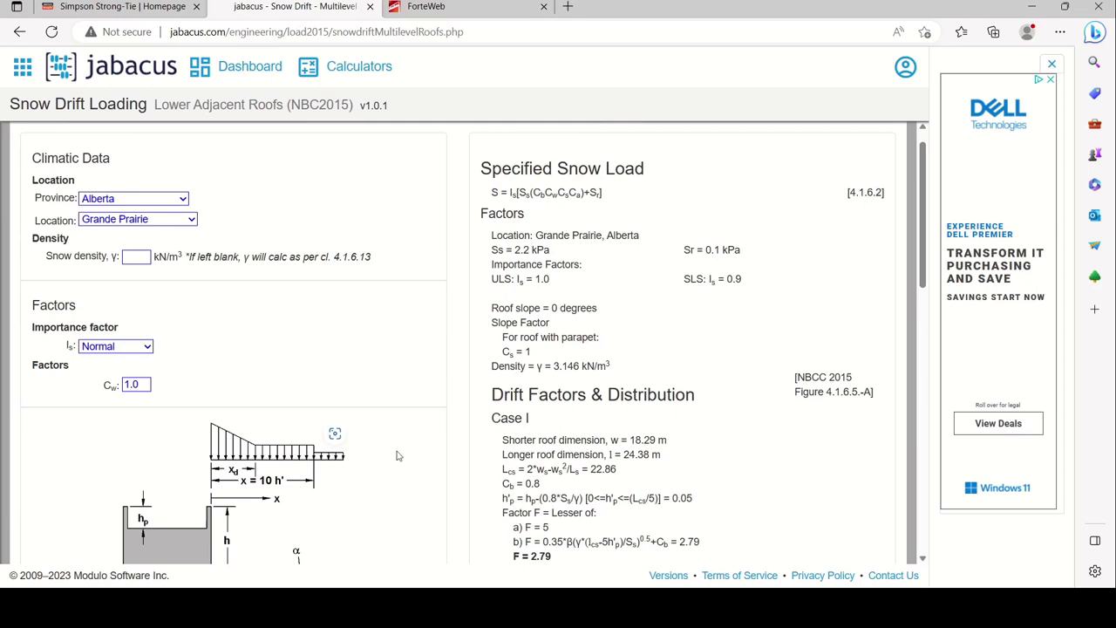
pyautogui.scroll(-3, 545, 422)
pyautogui.scroll(-8, 545, 422)
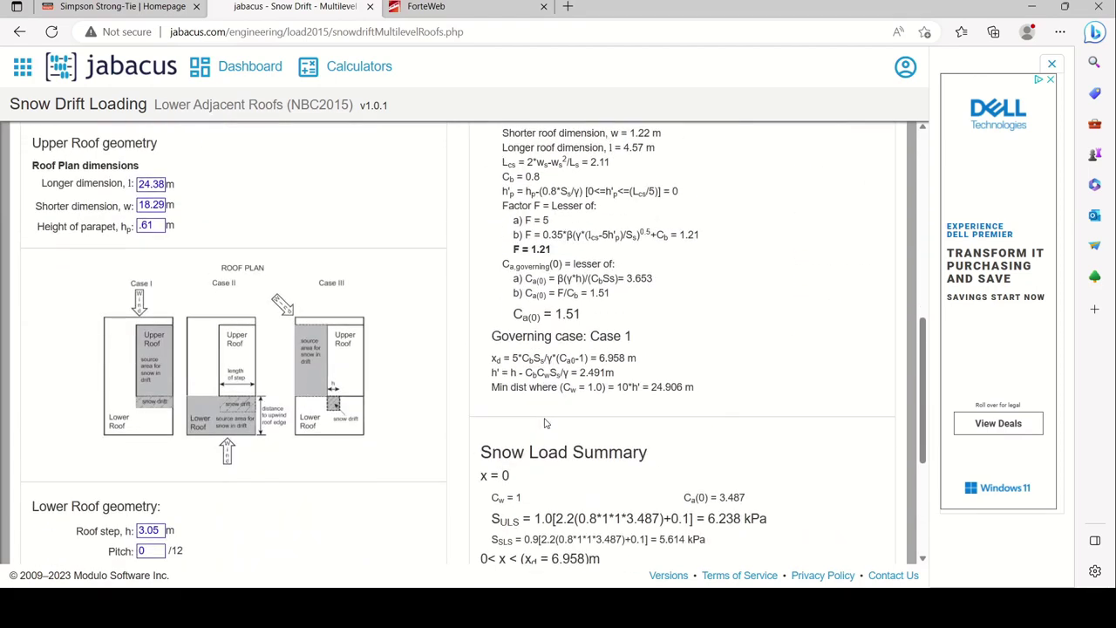
pyautogui.scroll(1, 545, 424)
pyautogui.scroll(2, 759, 456)
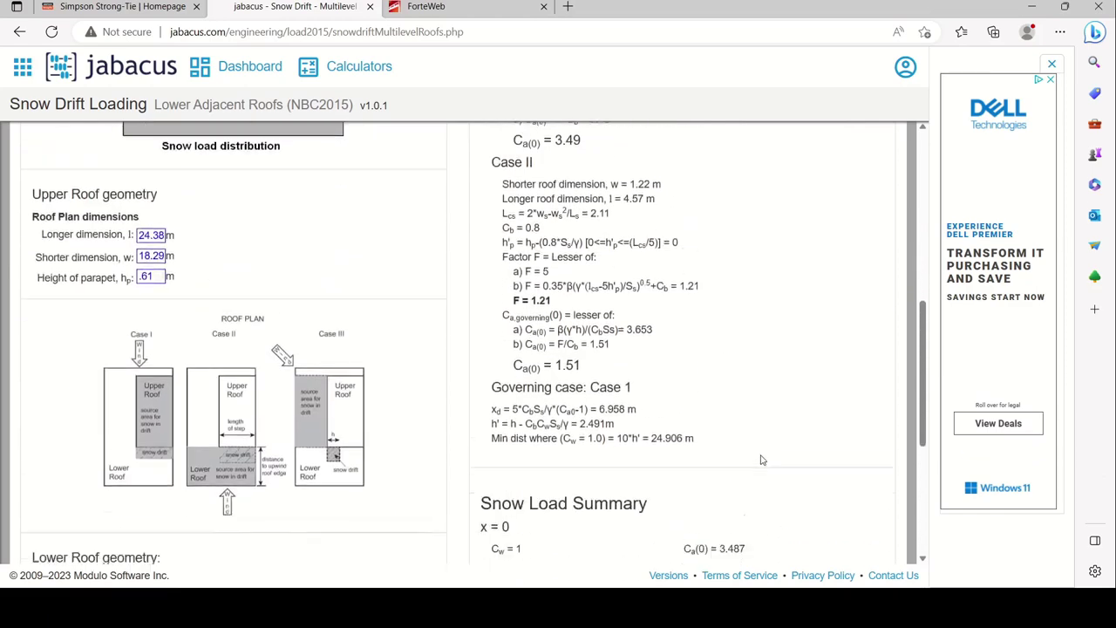
pyautogui.scroll(-3, 760, 456)
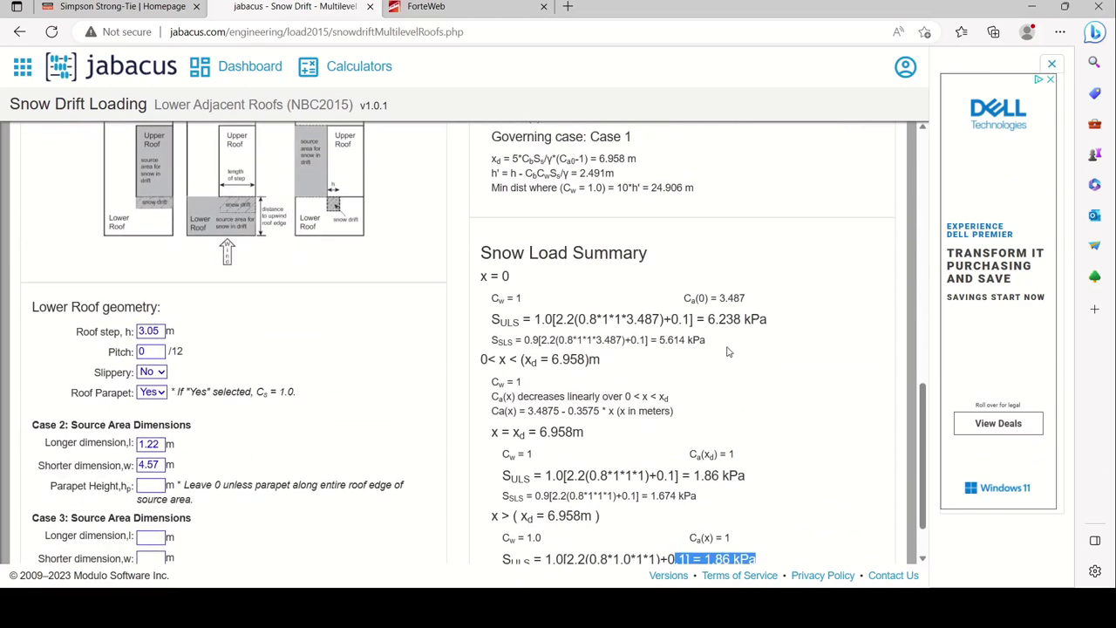
pyautogui.moveTo(708, 320); pyautogui.dragTo(761, 319)
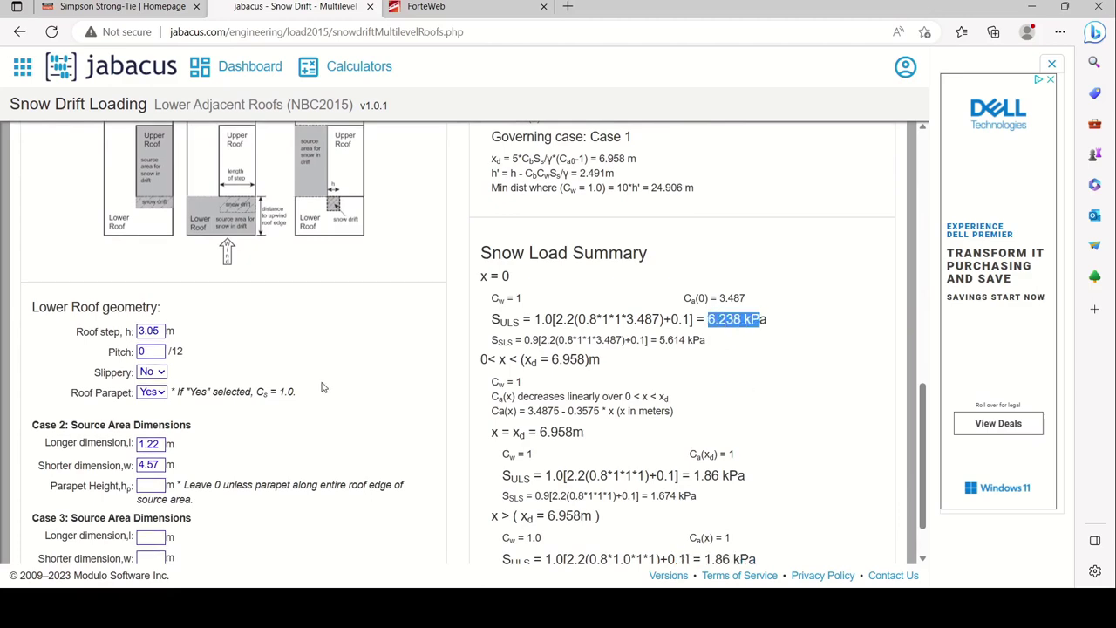
# - Try an upper roof parapet height of 0 m and check its effect on the Snow Load Summary
pyautogui.scroll(3, 327, 380)
pyautogui.scroll(1, 327, 381)
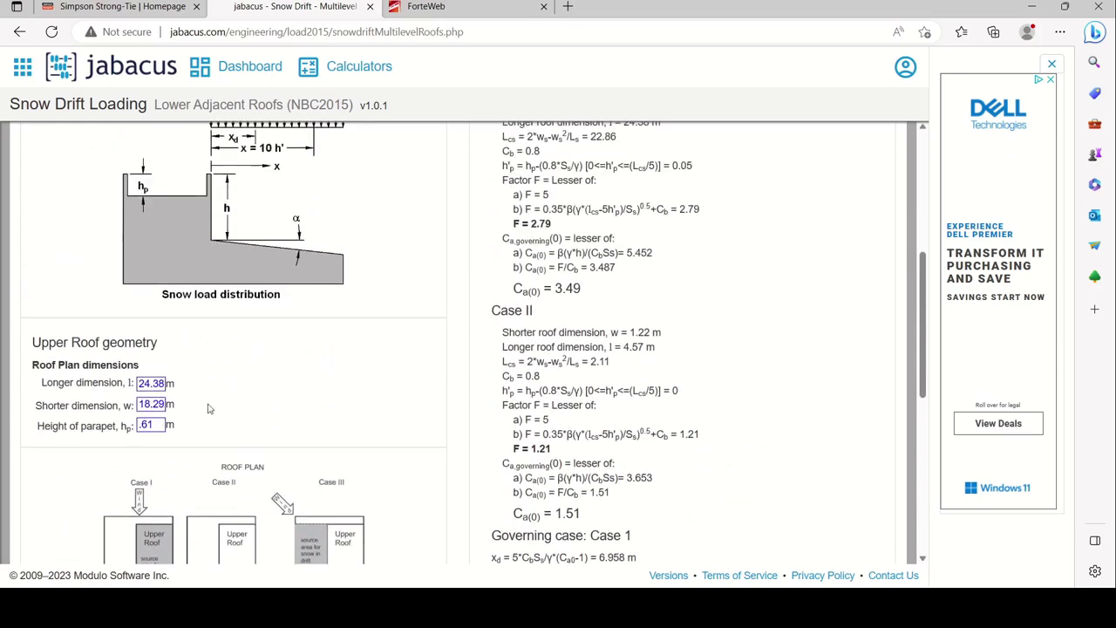
pyautogui.moveTo(162, 424); pyautogui.dragTo(111, 425)
pyautogui.write('0')
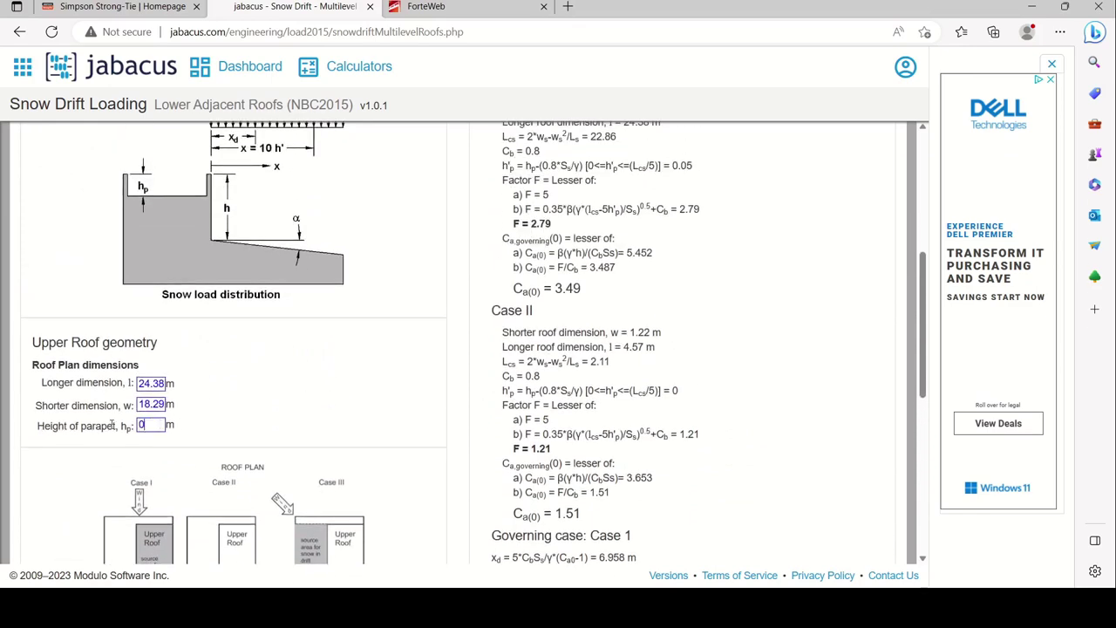
pyautogui.scroll(-2, 399, 343)
pyautogui.scroll(-3, 400, 343)
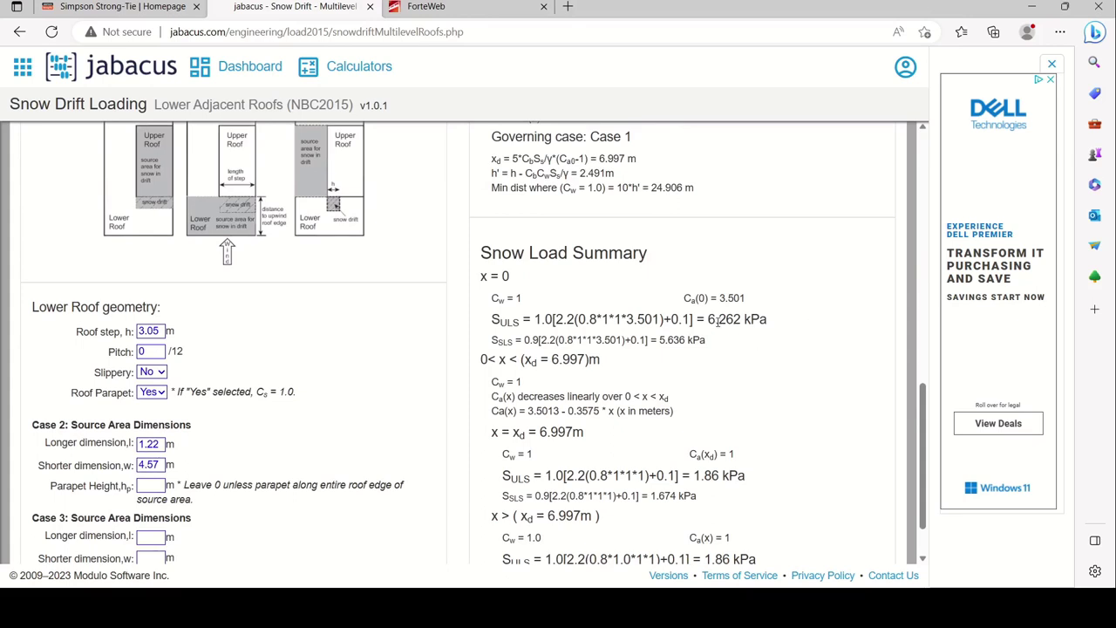
# - Set the upper roof's parapet height to 0.61 m and review the Snow Load Summary
pyautogui.scroll(3, 718, 321)
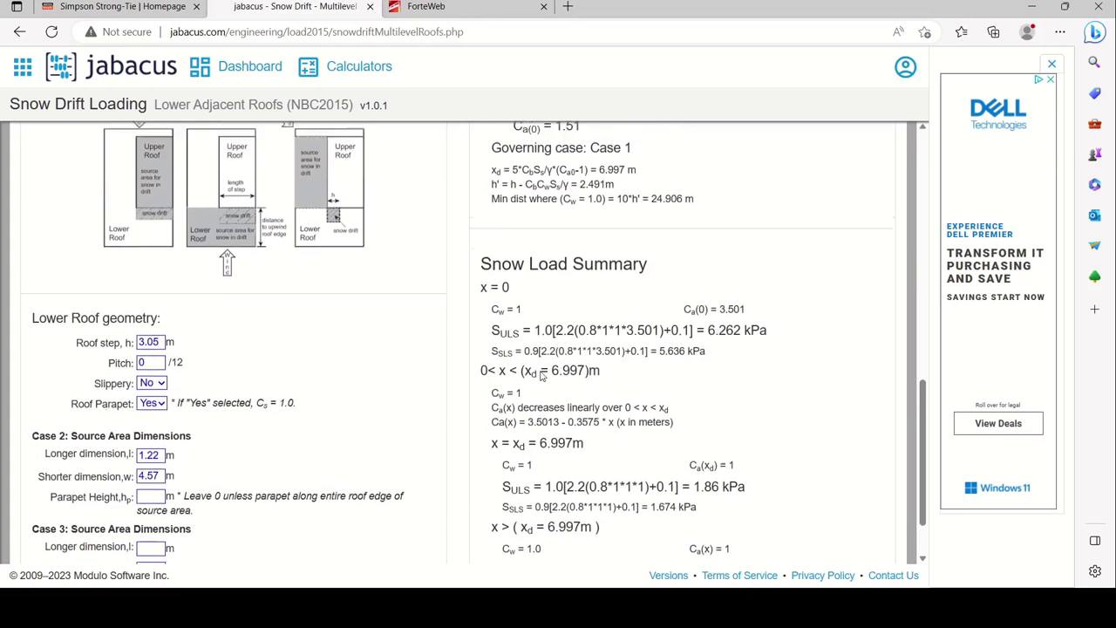
pyautogui.click(150, 225)
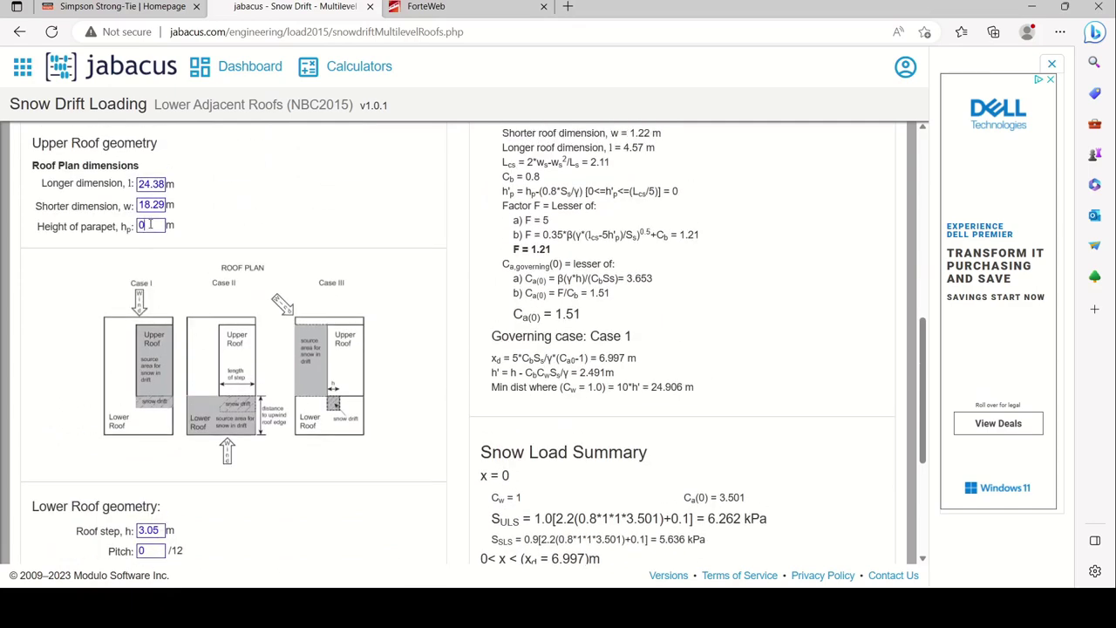
pyautogui.write('61')
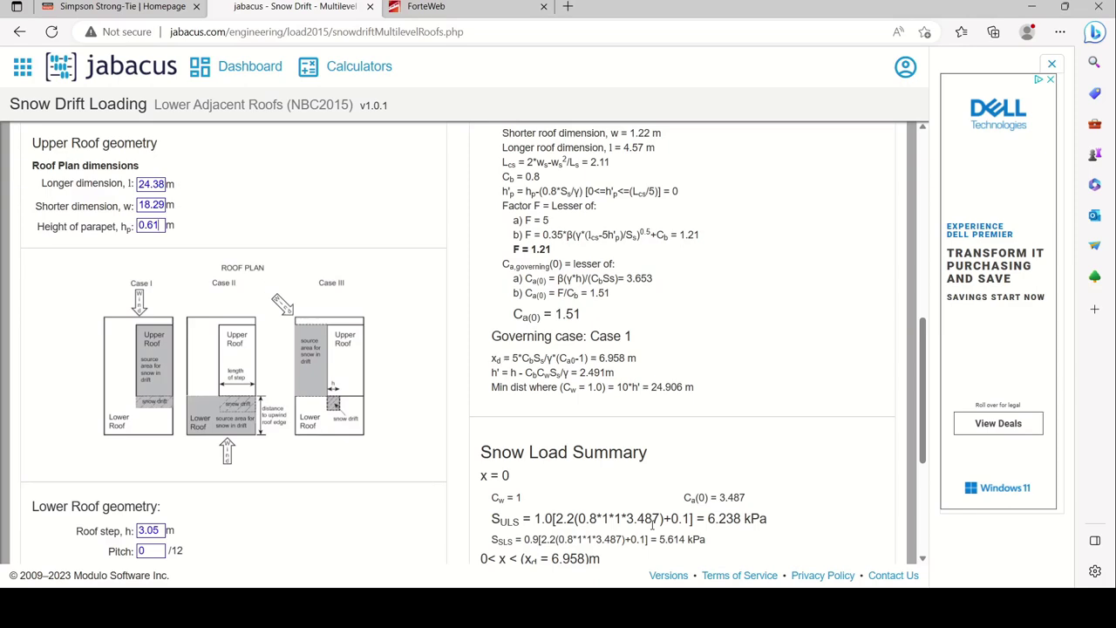
pyautogui.scroll(-3, 653, 523)
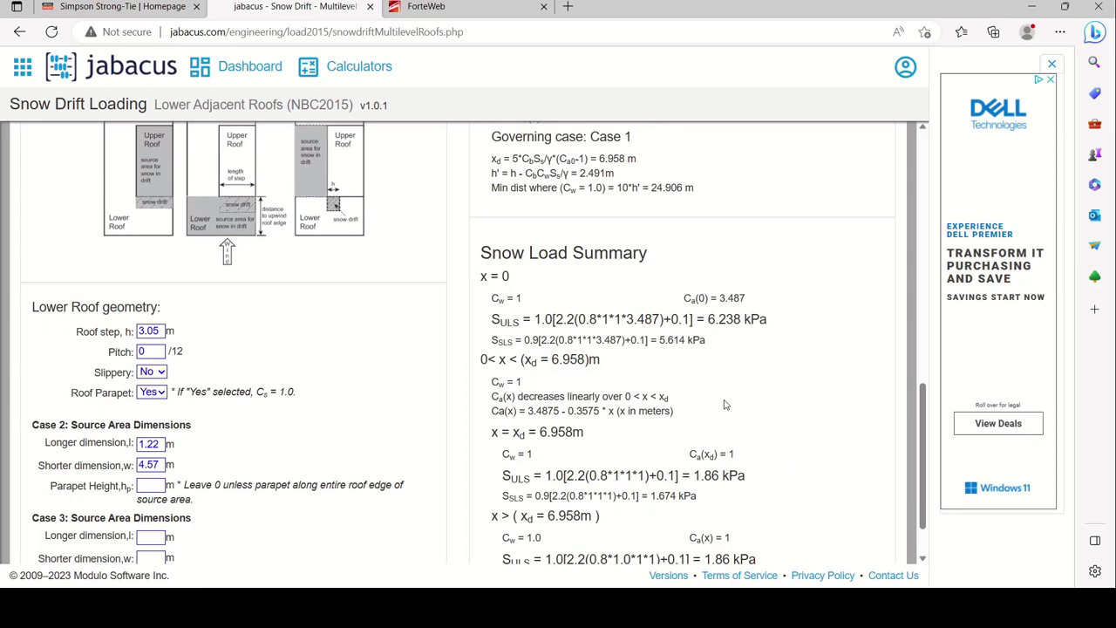
# - Switch to the OneNote floor plan, add the upper roof edge and parapet to the black section sketch, and retrace the lower roof outline
pyautogui.click(1030, 7)
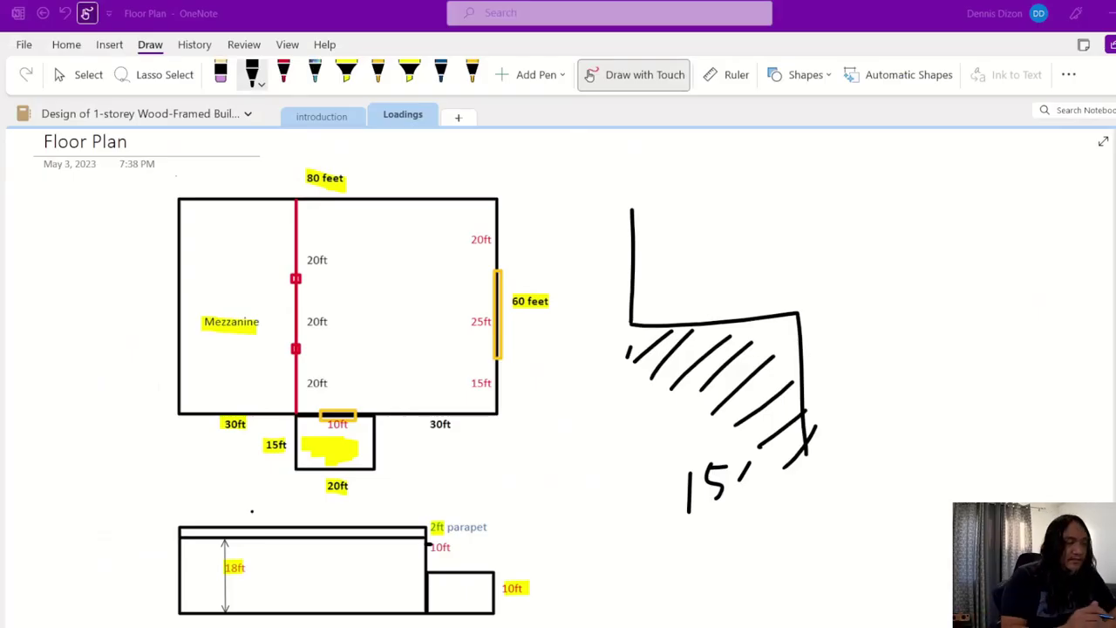
pyautogui.moveTo(575, 213)
pyautogui.mouseDown()
pyautogui.moveTo(634, 213)
pyautogui.moveTo(633, 198)
pyautogui.mouseUp()
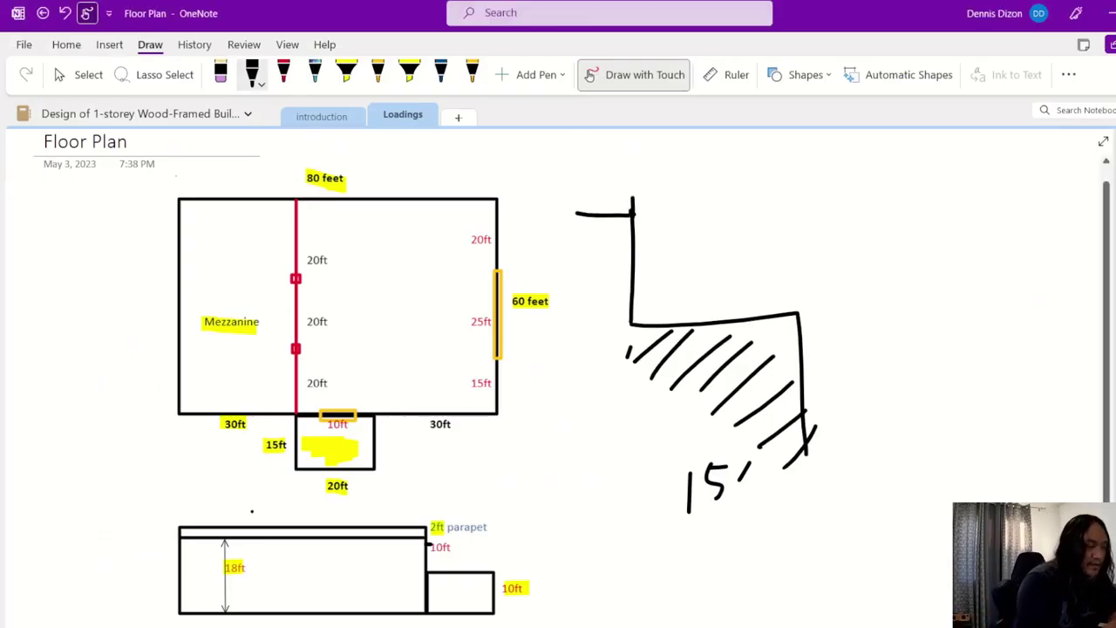
pyautogui.moveTo(629, 328)
pyautogui.mouseDown()
pyautogui.moveTo(797, 312)
pyautogui.moveTo(797, 455)
pyautogui.mouseUp()
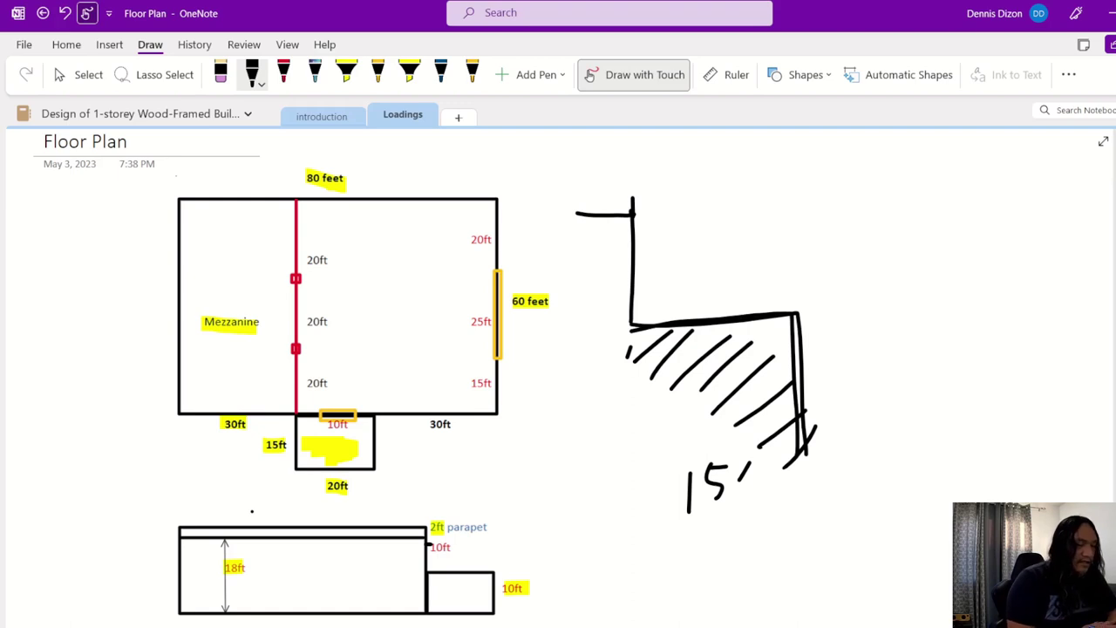
# - Draw the drift load diagram in red above the lower roof, tapering from the upper wall to a uniform portion with load arrows
pyautogui.click(284, 74)
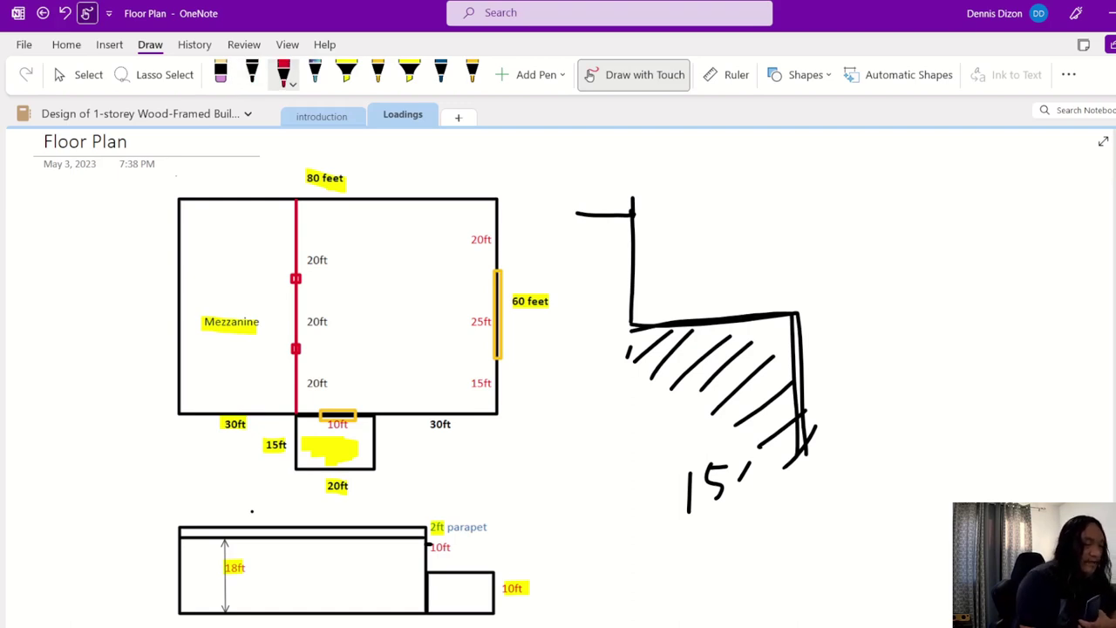
pyautogui.moveTo(632, 233)
pyautogui.mouseDown()
pyautogui.moveTo(852, 288)
pyautogui.moveTo(965, 281)
pyautogui.mouseUp()
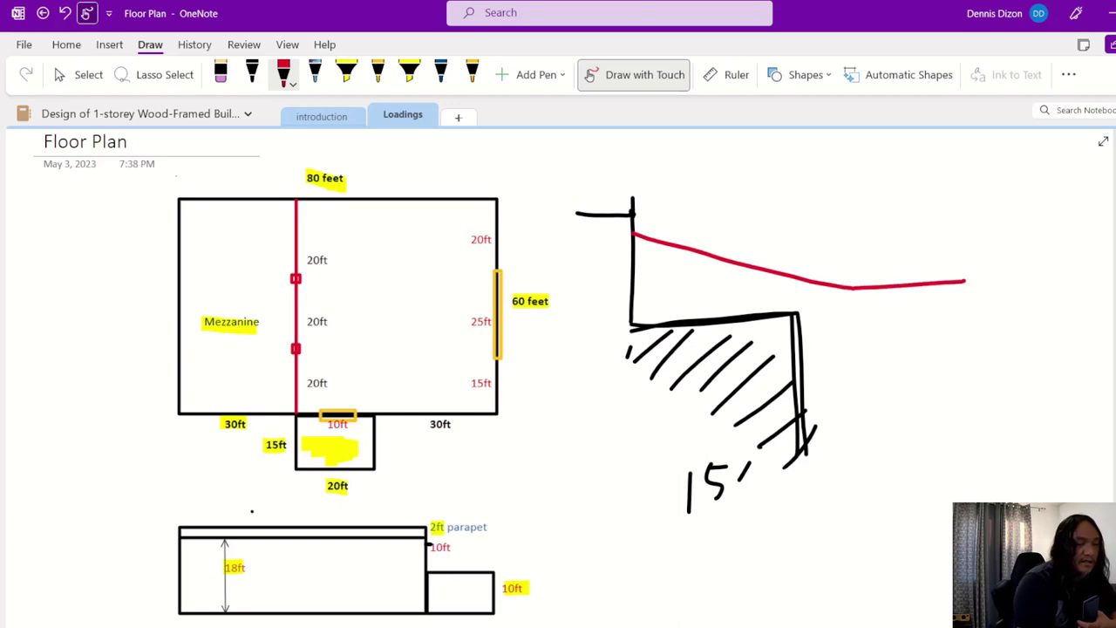
pyautogui.moveTo(632, 329)
pyautogui.mouseDown()
pyautogui.moveTo(959, 308)
pyautogui.moveTo(926, 313)
pyautogui.mouseUp()
pyautogui.moveTo(913, 307); pyautogui.dragTo(928, 320)
pyautogui.moveTo(853, 289); pyautogui.dragTo(851, 318)
pyautogui.moveTo(634, 236); pyautogui.dragTo(640, 241)
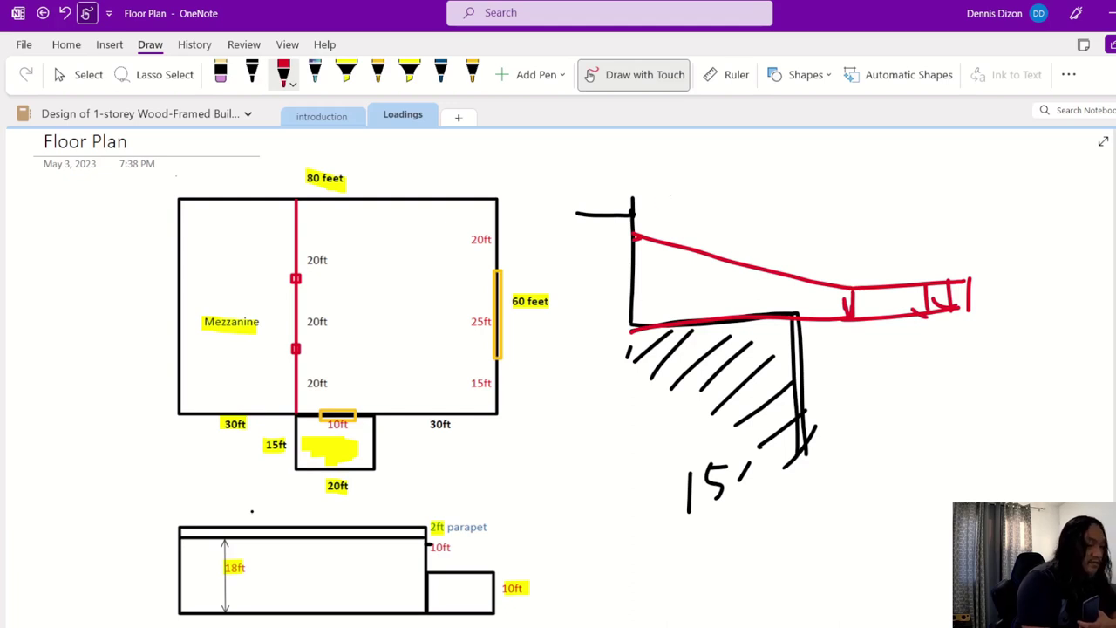
# - Label the drift diagram in red with 6.238 at the wall and 1.86 where the taper ends
pyautogui.moveTo(675, 192)
pyautogui.mouseDown()
pyautogui.moveTo(669, 206)
pyautogui.moveTo(710, 190)
pyautogui.moveTo(717, 211)
pyautogui.mouseUp()
pyautogui.click(686, 210)
pyautogui.moveTo(720, 190)
pyautogui.mouseDown()
pyautogui.moveTo(733, 197)
pyautogui.moveTo(725, 211)
pyautogui.mouseUp()
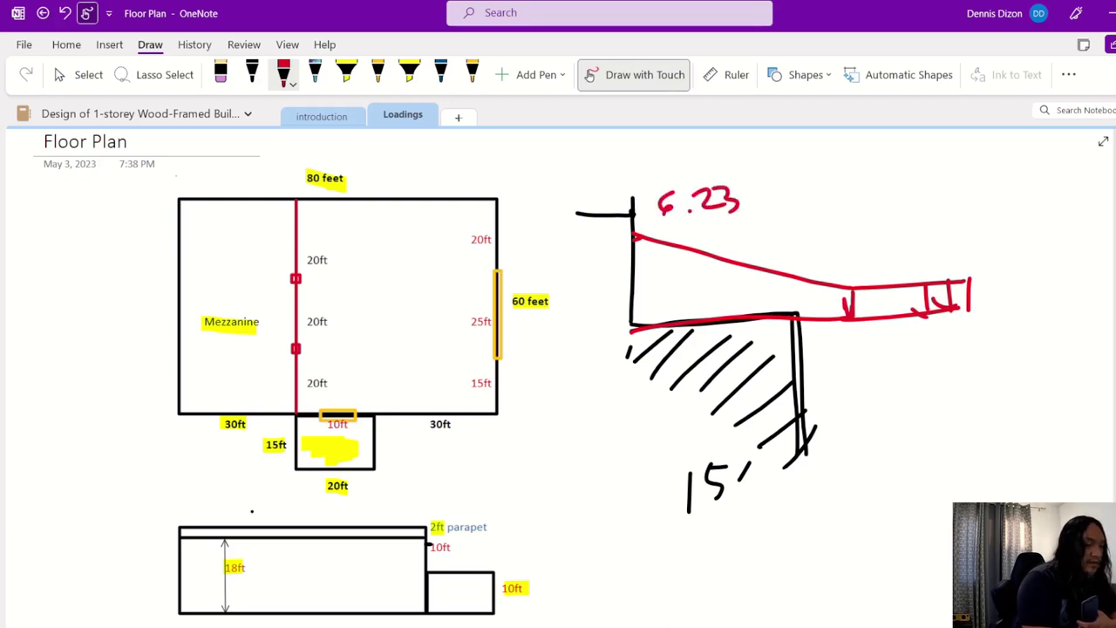
pyautogui.moveTo(768, 181); pyautogui.dragTo(762, 183)
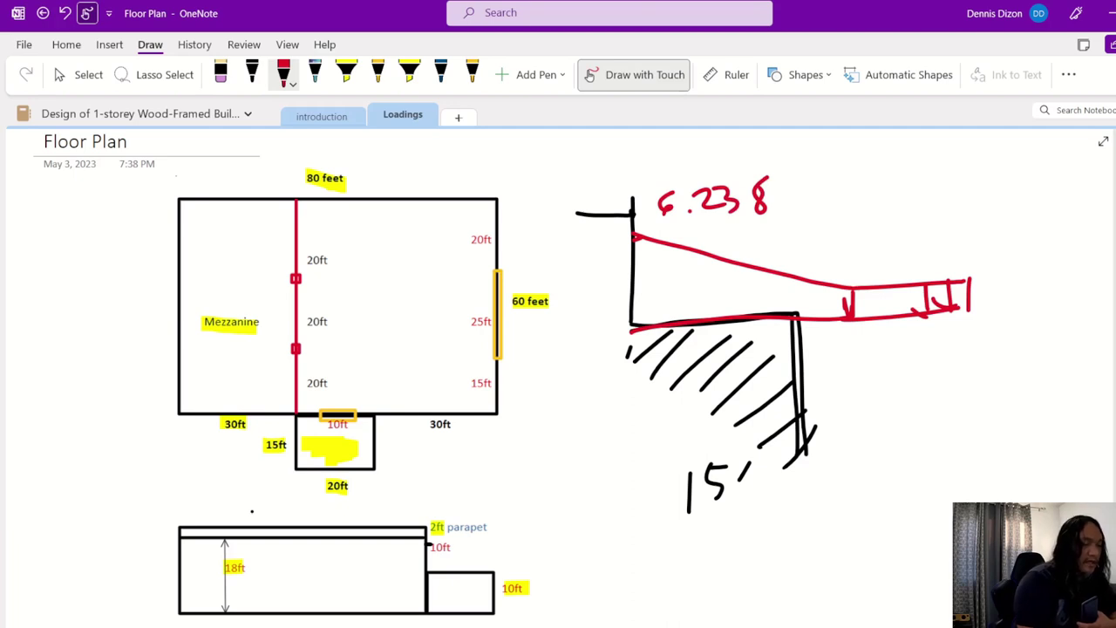
pyautogui.moveTo(835, 247); pyautogui.dragTo(833, 279)
pyautogui.click(848, 274)
pyautogui.moveTo(874, 248)
pyautogui.mouseDown()
pyautogui.moveTo(863, 272)
pyautogui.moveTo(890, 253)
pyautogui.mouseUp()
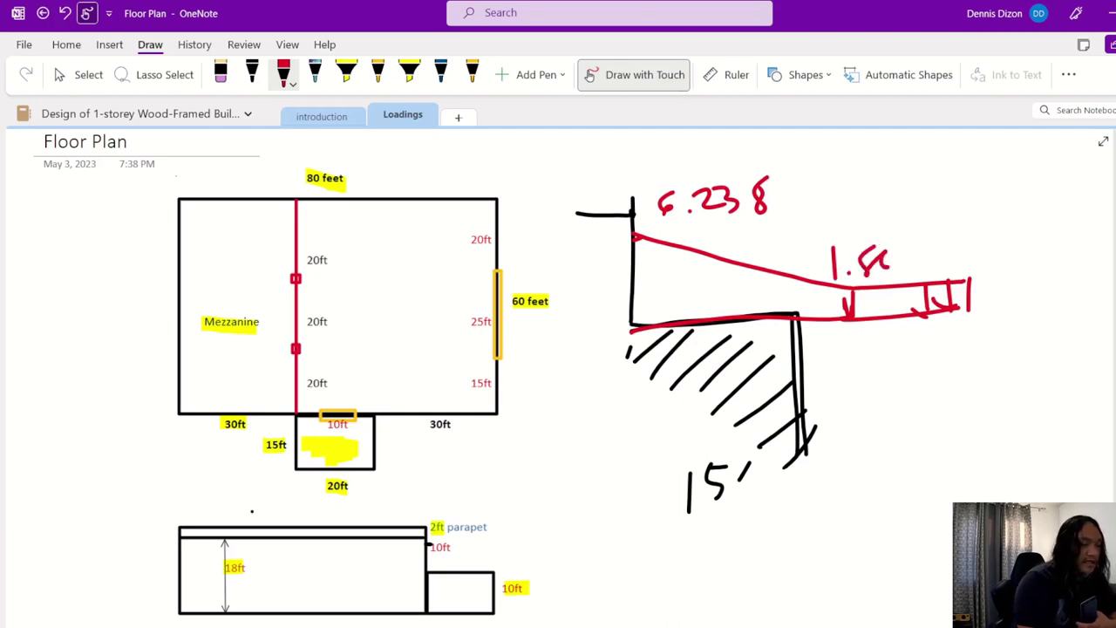
# - Draw a red dimension line with tick marks below the drift's tapered length and label it 6.958
pyautogui.moveTo(632, 333); pyautogui.dragTo(630, 452)
pyautogui.moveTo(591, 407); pyautogui.dragTo(873, 375)
pyautogui.moveTo(851, 335); pyautogui.dragTo(850, 410)
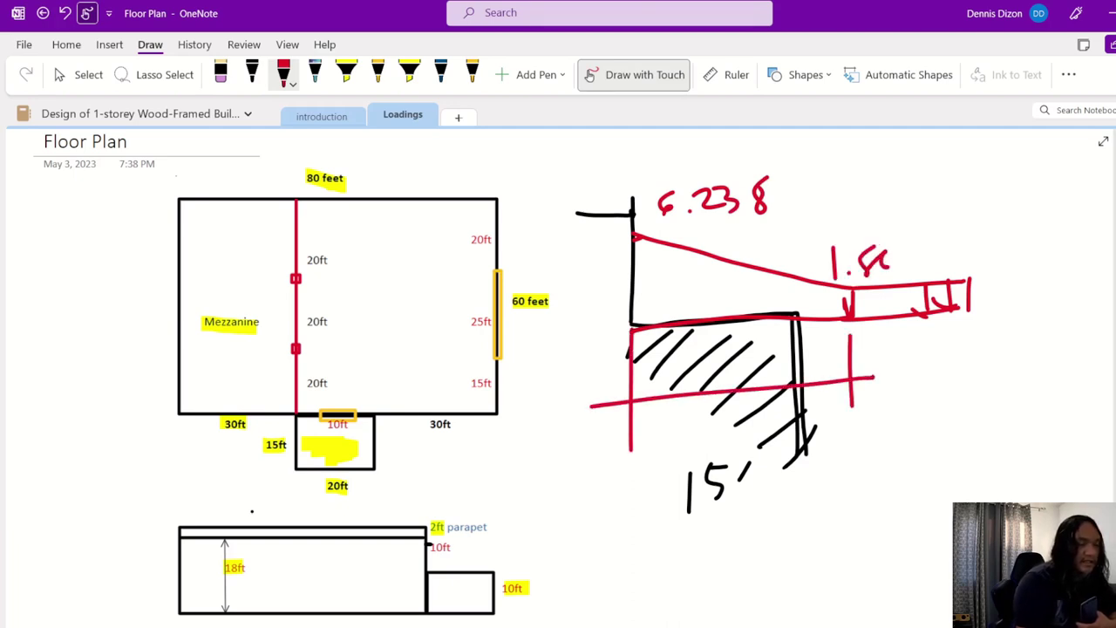
pyautogui.moveTo(866, 353); pyautogui.dragTo(833, 408)
pyautogui.moveTo(651, 390); pyautogui.dragTo(612, 434)
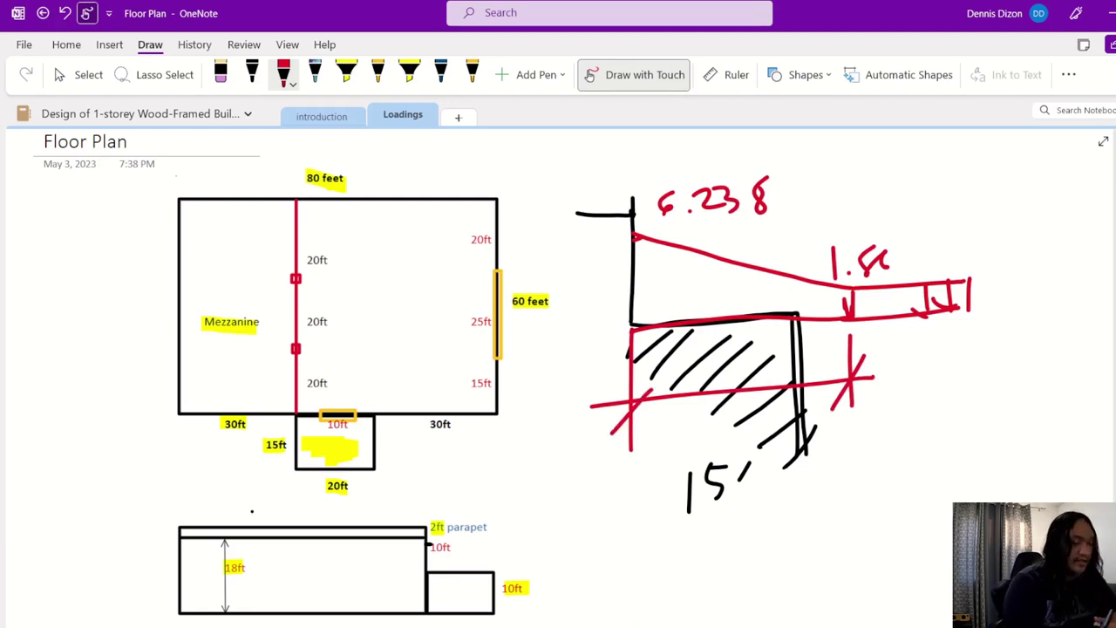
pyautogui.moveTo(686, 415)
pyautogui.mouseDown()
pyautogui.moveTo(663, 433)
pyautogui.moveTo(729, 445)
pyautogui.mouseUp()
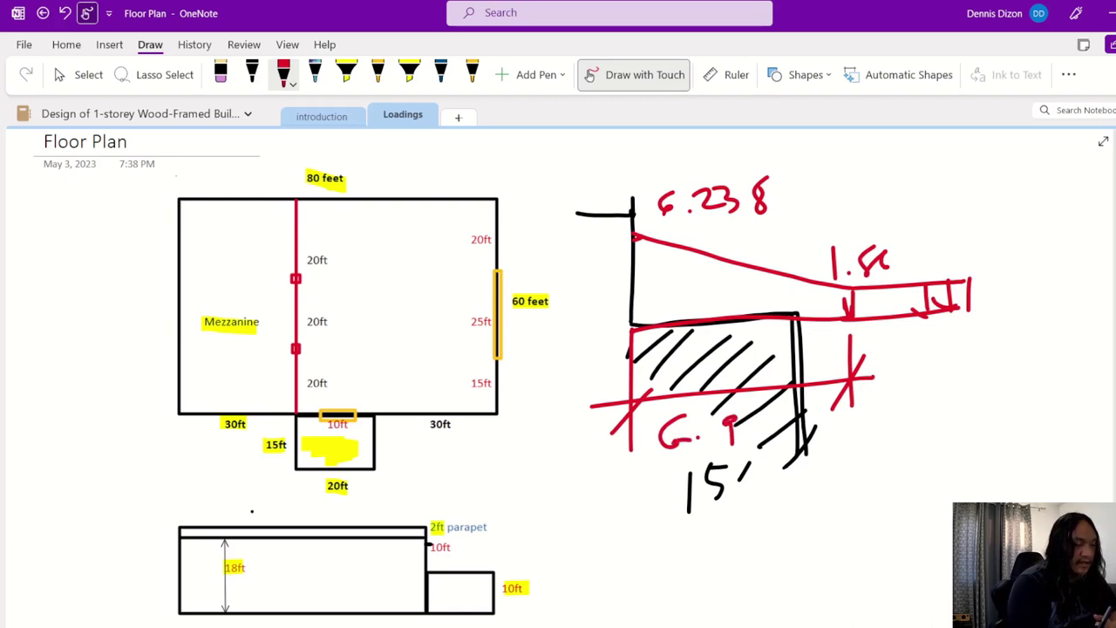
pyautogui.moveTo(773, 410)
pyautogui.mouseDown()
pyautogui.moveTo(756, 439)
pyautogui.moveTo(810, 443)
pyautogui.mouseUp()
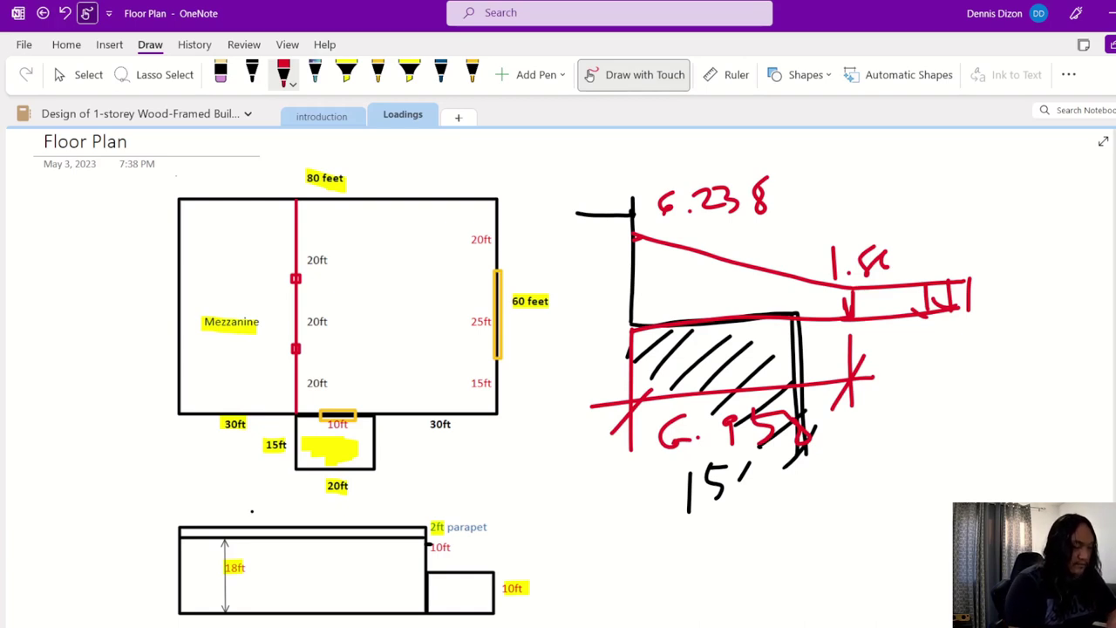
# - Write the drift length's equivalent in feet, 22.83, in red beside the section sketch
pyautogui.moveTo(872, 456); pyautogui.dragTo(903, 478)
pyautogui.moveTo(909, 456)
pyautogui.mouseDown()
pyautogui.moveTo(914, 478)
pyautogui.moveTo(930, 478)
pyautogui.mouseUp()
pyautogui.moveTo(990, 449)
pyautogui.mouseDown()
pyautogui.moveTo(969, 480)
pyautogui.moveTo(989, 448)
pyautogui.moveTo(1003, 450)
pyautogui.moveTo(998, 482)
pyautogui.mouseUp()
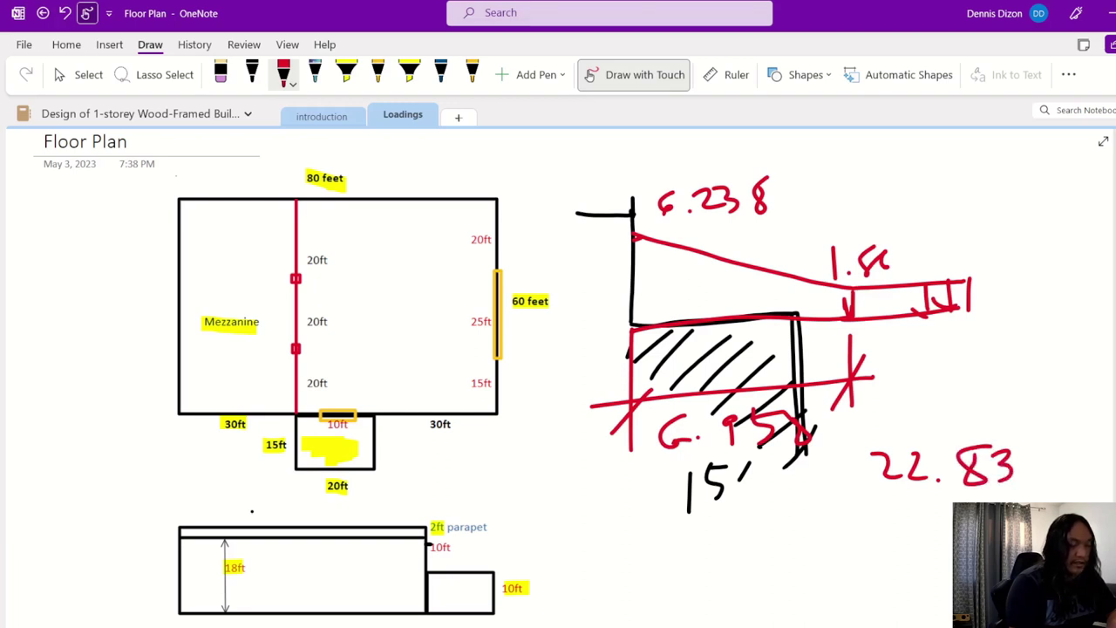
# - Add the unit ft in red after the 22.83 drift length
pyautogui.moveTo(1048, 445)
pyautogui.mouseDown()
pyautogui.moveTo(1035, 476)
pyautogui.moveTo(1026, 462)
pyautogui.mouseUp()
pyautogui.moveTo(1052, 434)
pyautogui.mouseDown()
pyautogui.moveTo(1055, 476)
pyautogui.moveTo(1065, 451)
pyautogui.moveTo(1047, 462)
pyautogui.mouseUp()
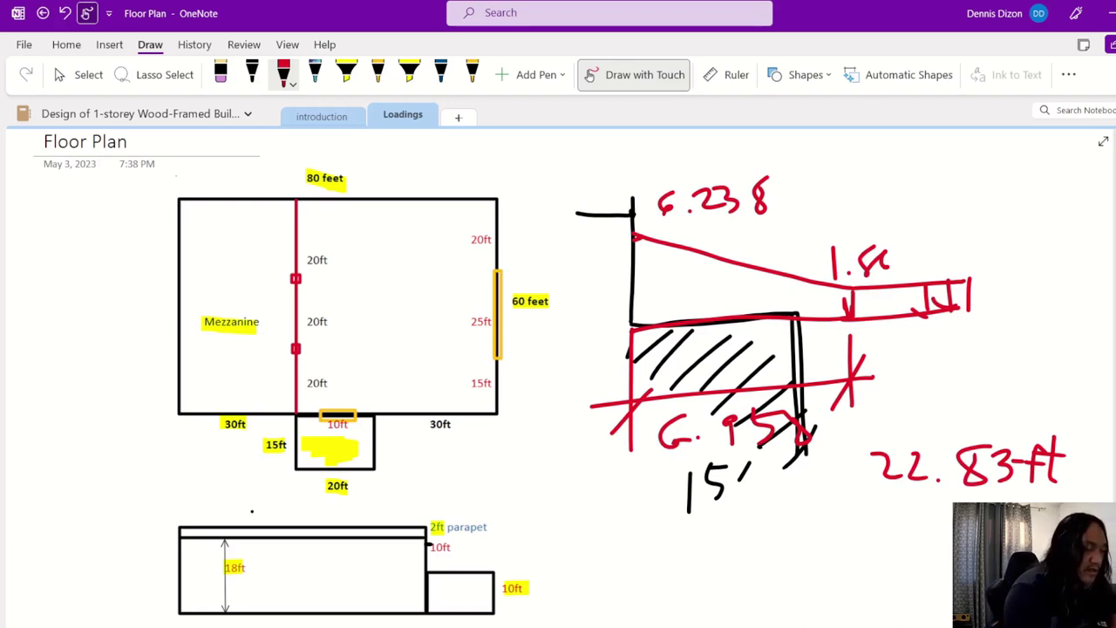
# - Mark the drift height at the lower roof's outer edge with a thick red line and double-underline the 15' roof length
pyautogui.moveTo(797, 280); pyautogui.dragTo(796, 313)
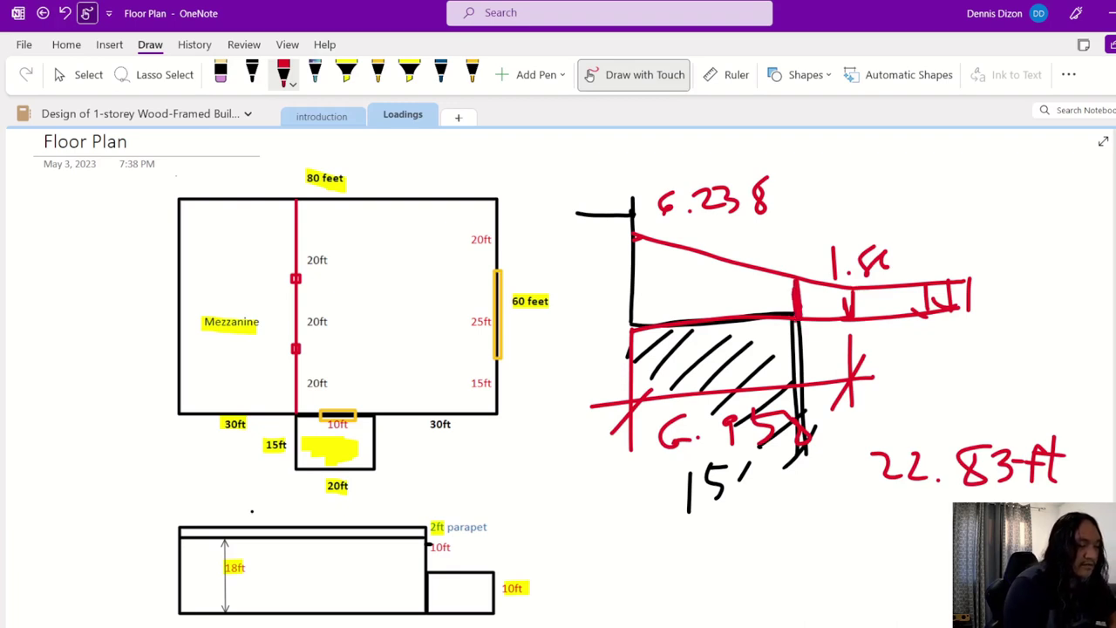
pyautogui.moveTo(679, 524); pyautogui.dragTo(735, 512)
pyautogui.moveTo(672, 534); pyautogui.dragTo(738, 522)
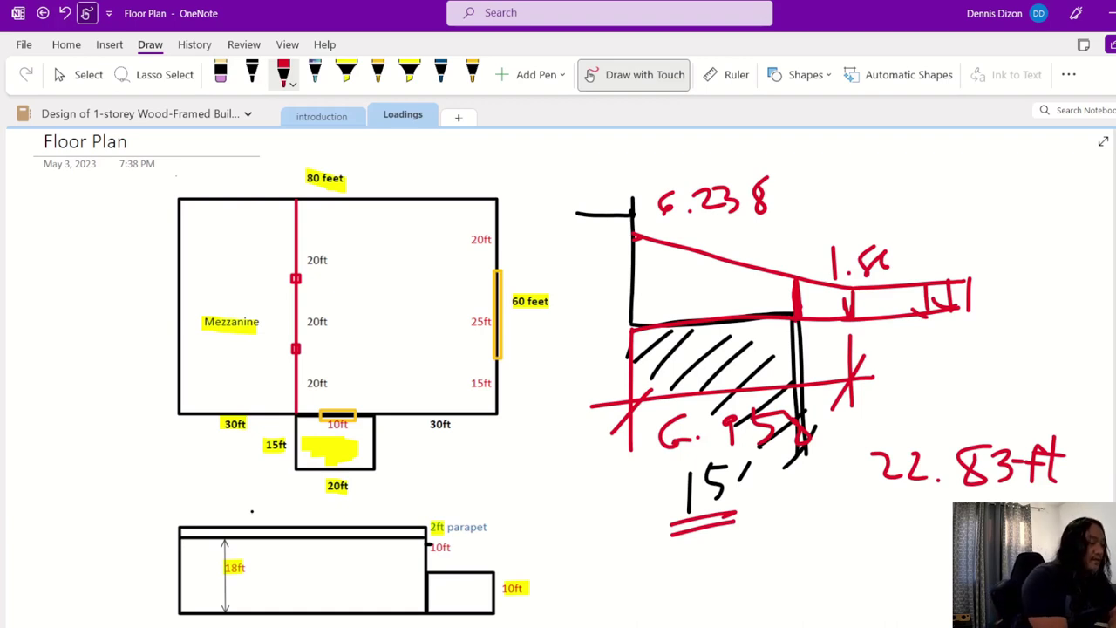
# - Draw a gold dashed line across the drift diagram at the uniform load level, from the wall to the taper's end
pyautogui.click(378, 74)
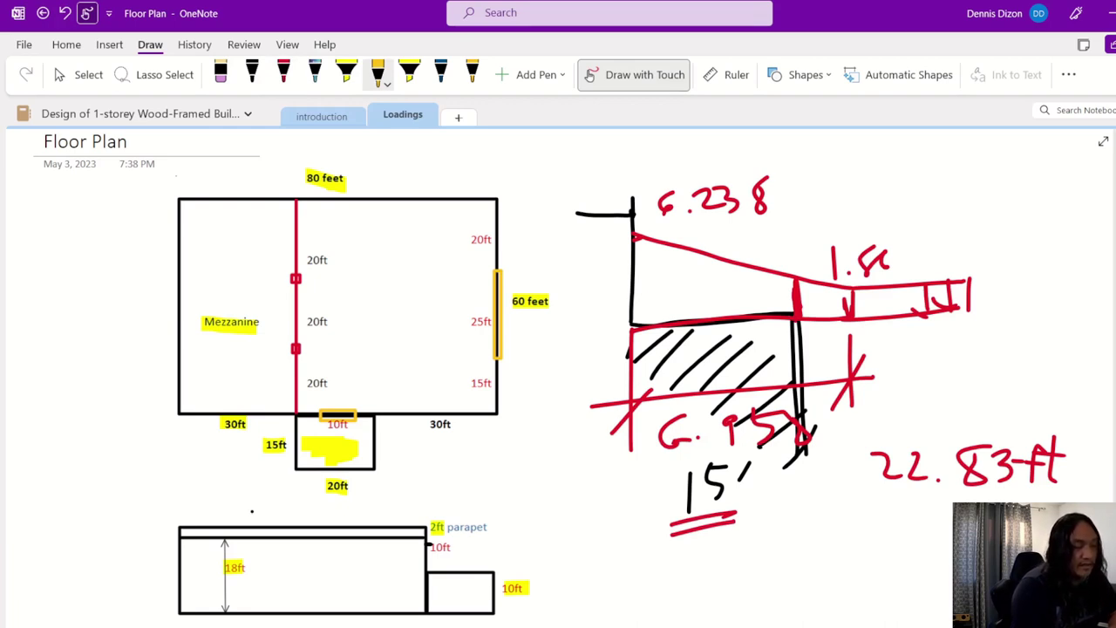
pyautogui.moveTo(630, 295); pyautogui.dragTo(813, 296)
pyautogui.moveTo(823, 294); pyautogui.dragTo(851, 293)
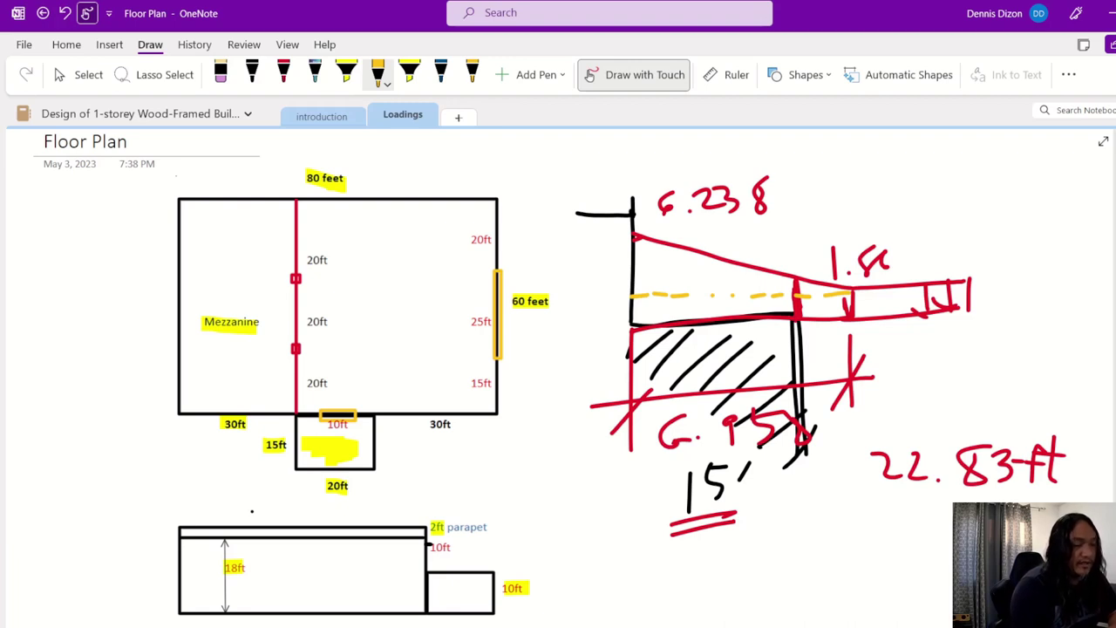
# - Write 38.8 in the multicolour pen beside the uniform portion of the drift diagram
pyautogui.click(284, 74)
pyautogui.click(315, 74)
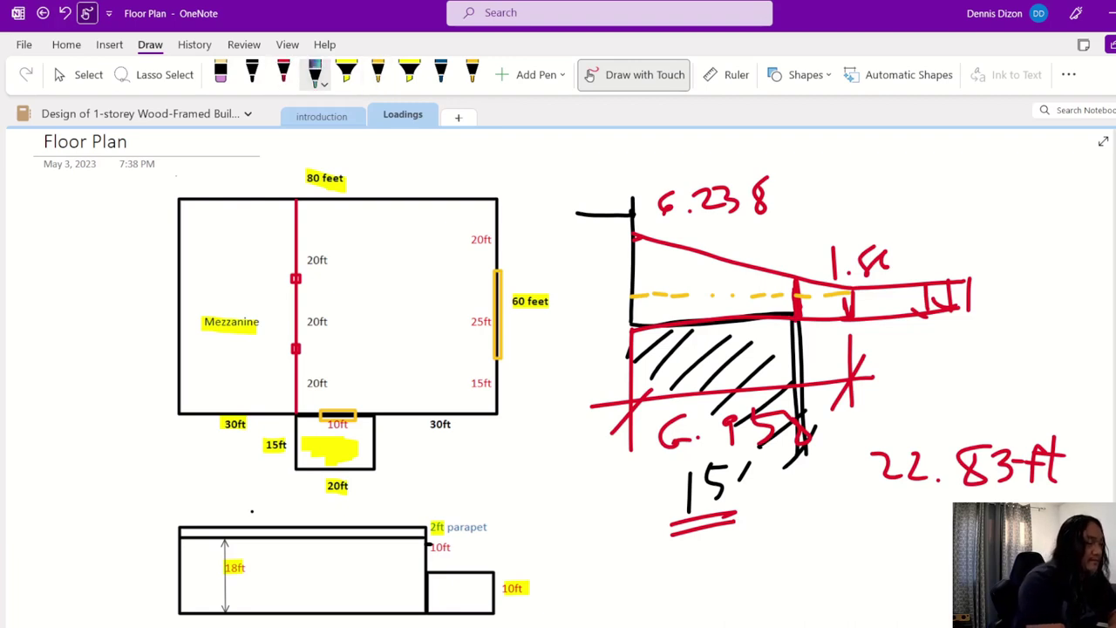
pyautogui.moveTo(994, 279); pyautogui.dragTo(1003, 313)
pyautogui.moveTo(1045, 277)
pyautogui.mouseDown()
pyautogui.moveTo(1033, 298)
pyautogui.moveTo(1045, 282)
pyautogui.moveTo(1070, 328)
pyautogui.moveTo(1061, 305)
pyautogui.mouseUp()
pyautogui.click(1058, 307)
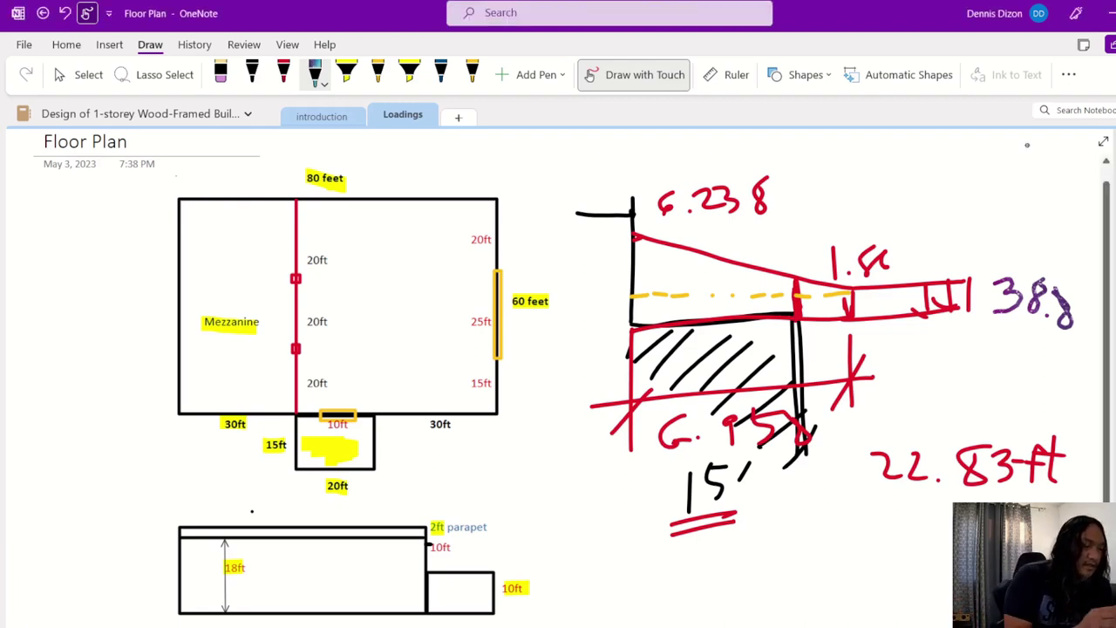
# - Write (138.3) in the multicolour pen beside the 6.238 load at the wall
pyautogui.moveTo(825, 160); pyautogui.dragTo(808, 225)
pyautogui.moveTo(822, 182); pyautogui.dragTo(822, 216)
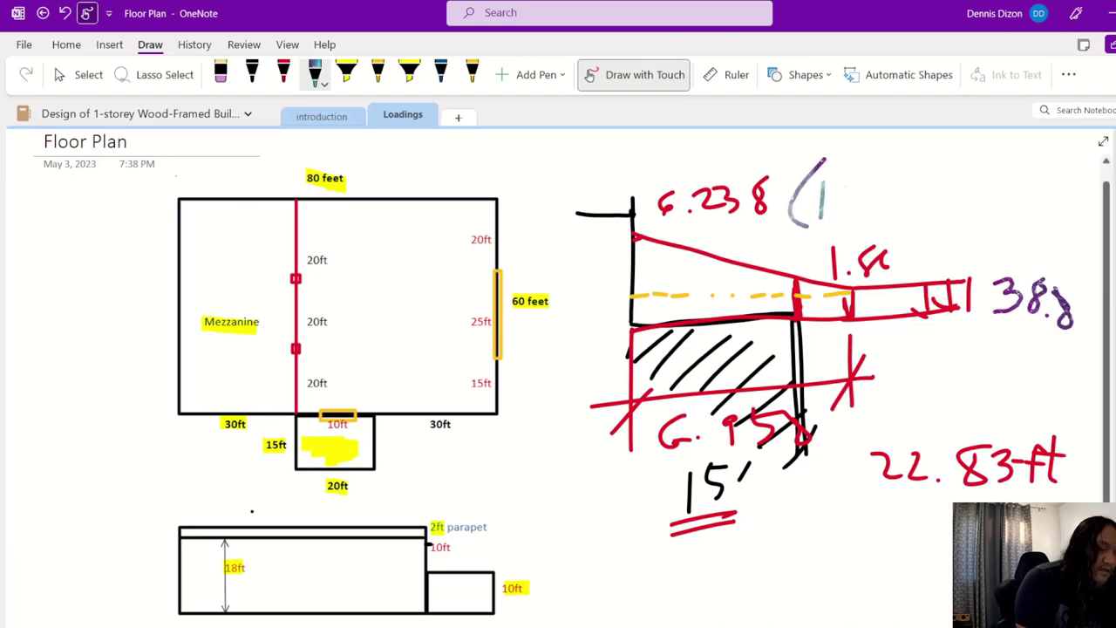
pyautogui.moveTo(844, 179); pyautogui.dragTo(835, 223)
pyautogui.moveTo(885, 179); pyautogui.dragTo(920, 208)
pyautogui.click(901, 201)
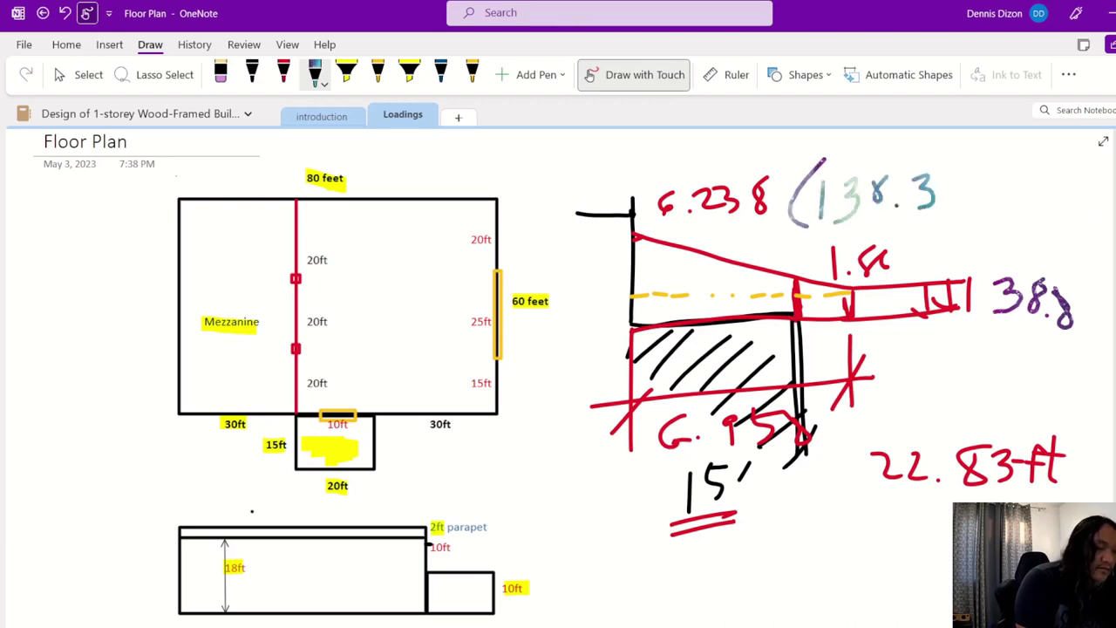
pyautogui.moveTo(922, 149); pyautogui.dragTo(940, 211)
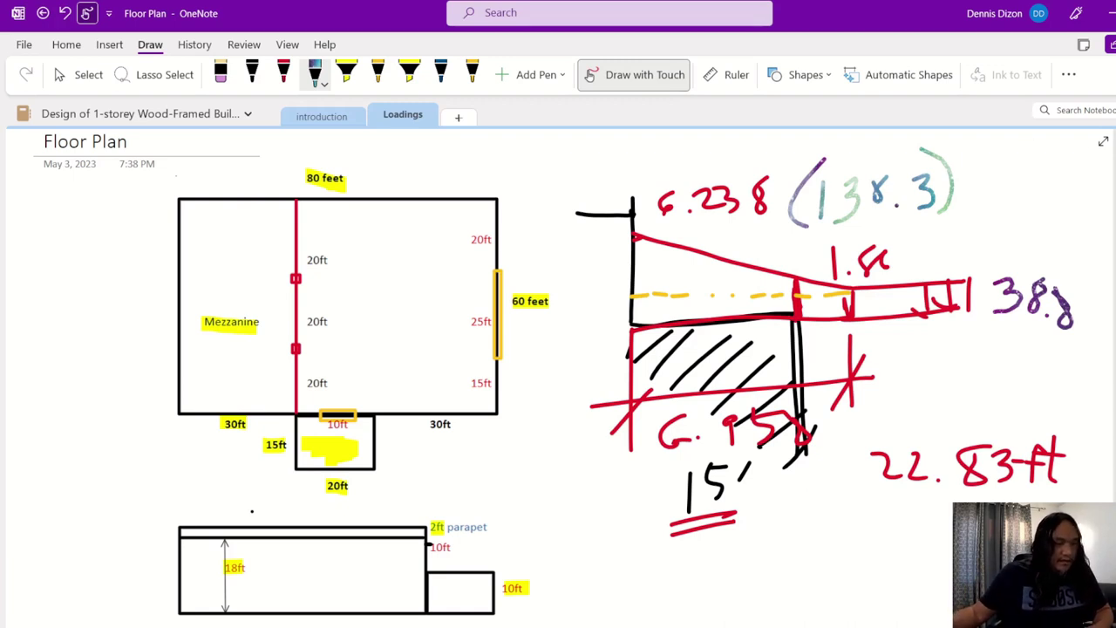
# - Create a new page and draw a black trapezoid that tapers away from its tall side, discarding any stray ink
pyautogui.hotkey('ctrl', 'n')
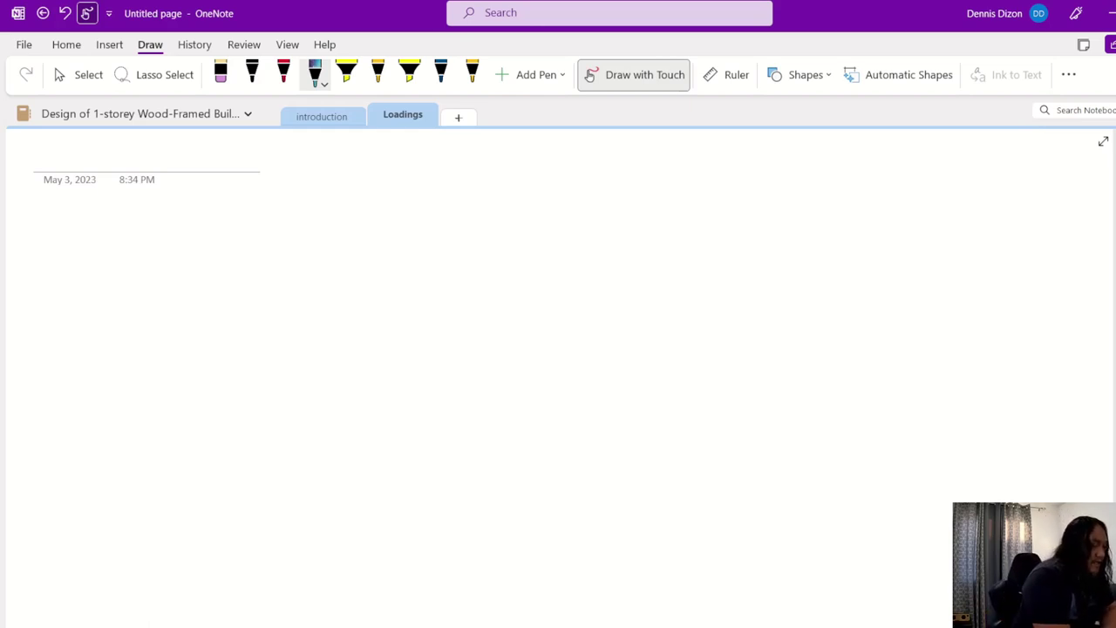
pyautogui.moveTo(207, 257); pyautogui.dragTo(213, 302)
pyautogui.hotkey('ctrl', 'z')
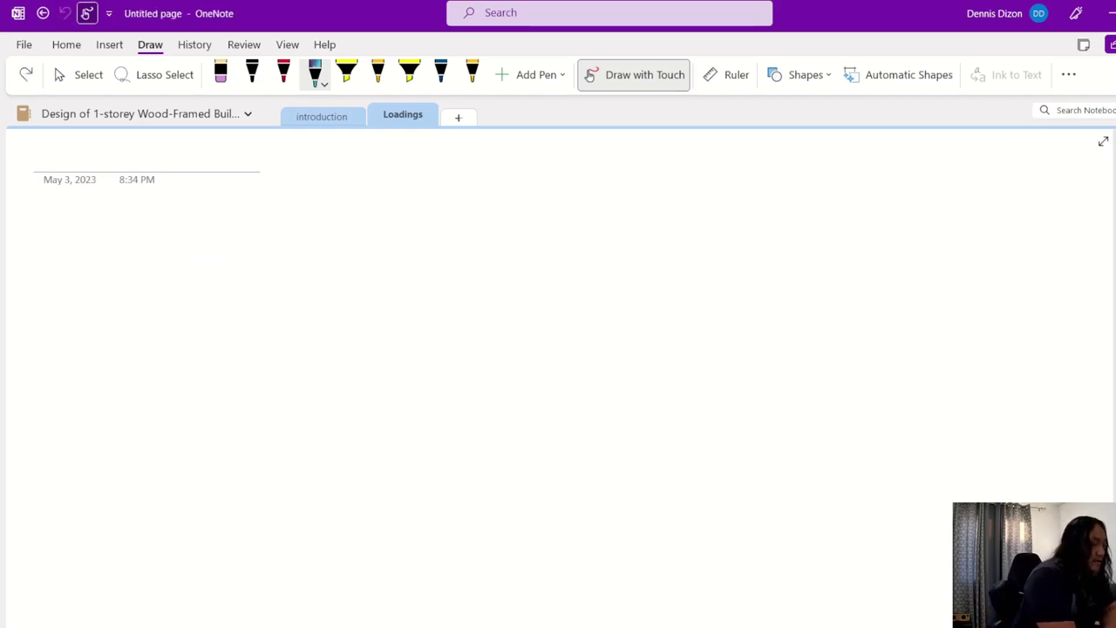
pyautogui.click(252, 74)
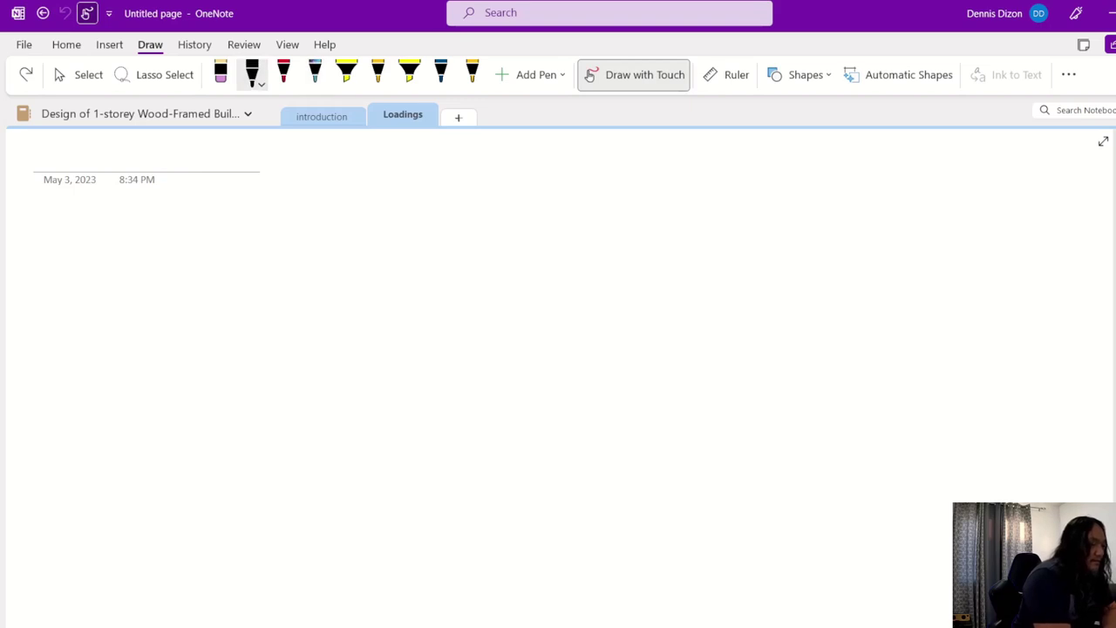
pyautogui.moveTo(171, 216)
pyautogui.mouseDown()
pyautogui.moveTo(176, 349)
pyautogui.moveTo(596, 332)
pyautogui.mouseUp()
pyautogui.moveTo(152, 219)
pyautogui.mouseDown()
pyautogui.moveTo(596, 284)
pyautogui.moveTo(598, 332)
pyautogui.mouseUp()
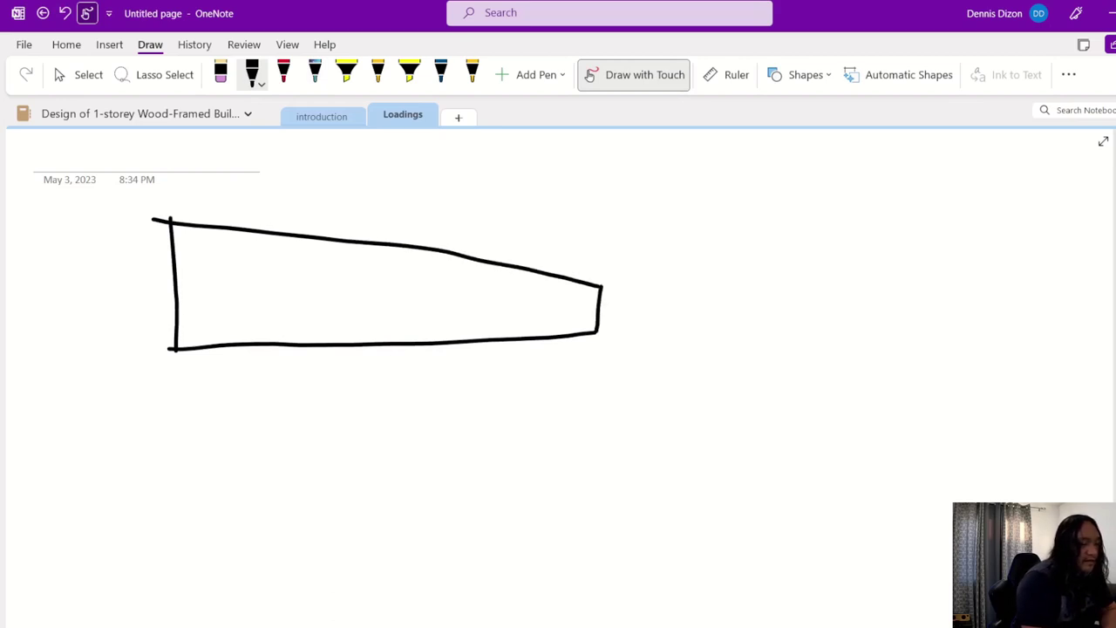
# - Extend the trapezoid's upper and lower edges with dashed lines converging to a point, and label its base 15
pyautogui.moveTo(610, 287); pyautogui.dragTo(730, 302)
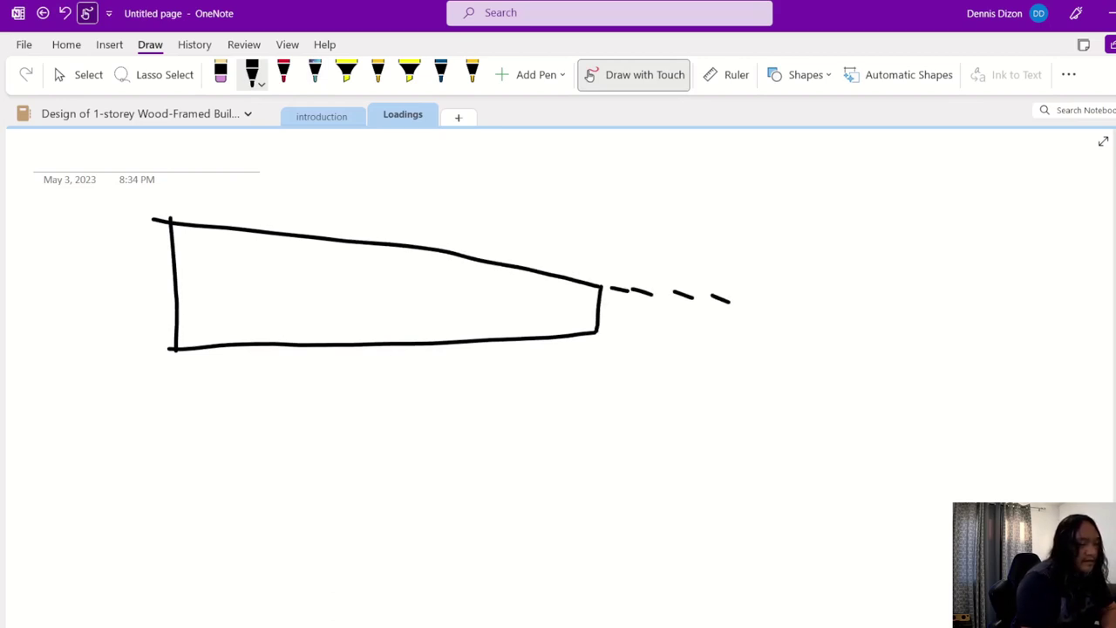
pyautogui.moveTo(591, 337); pyautogui.dragTo(623, 331)
pyautogui.moveTo(650, 327); pyautogui.dragTo(752, 321)
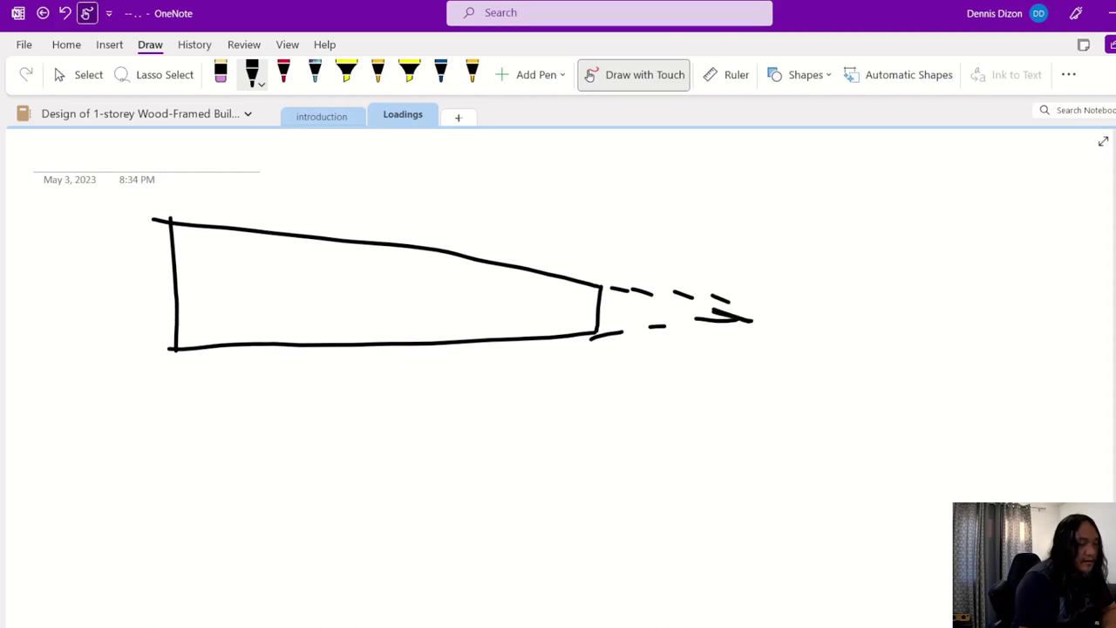
pyautogui.moveTo(342, 362)
pyautogui.mouseDown()
pyautogui.moveTo(341, 406)
pyautogui.moveTo(385, 366)
pyautogui.mouseUp()
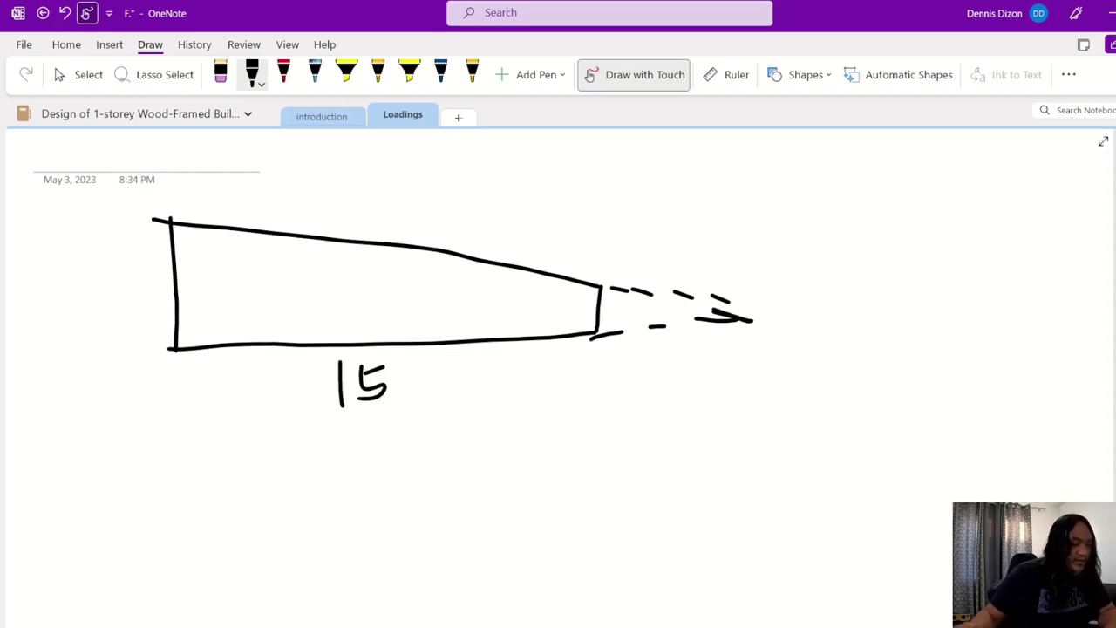
# - Review the drift lengths on the Floor Plan page and label the trapezoid's dashed extension 7.83
pyautogui.hotkey('ctrl', 'pageup')
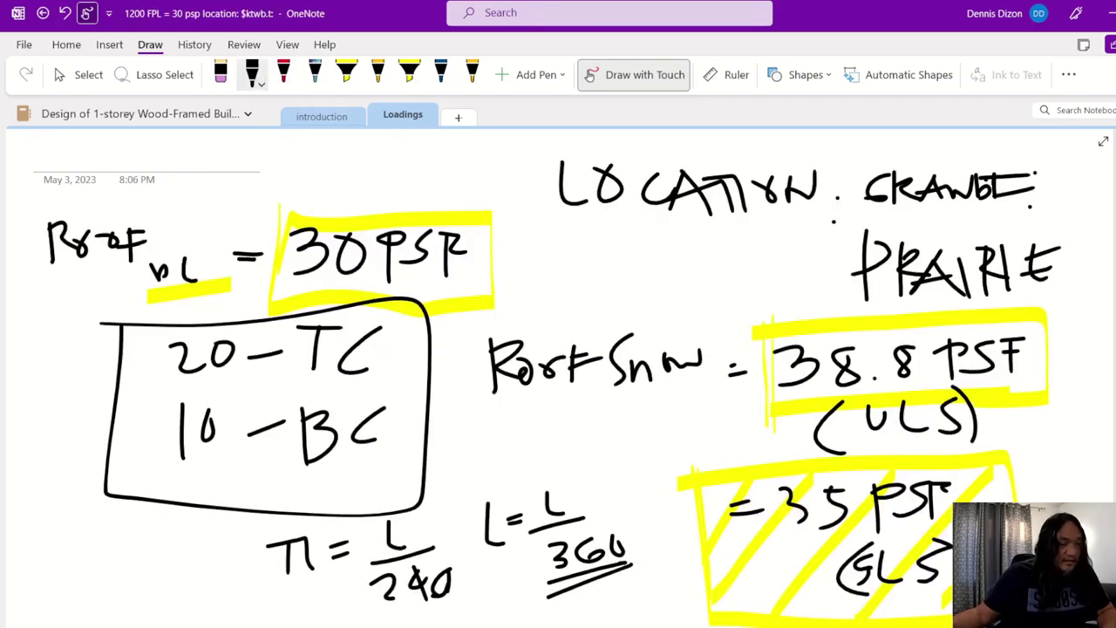
pyautogui.hotkey('ctrl', 'pageup')
pyautogui.hotkey('ctrl', 'pageup')
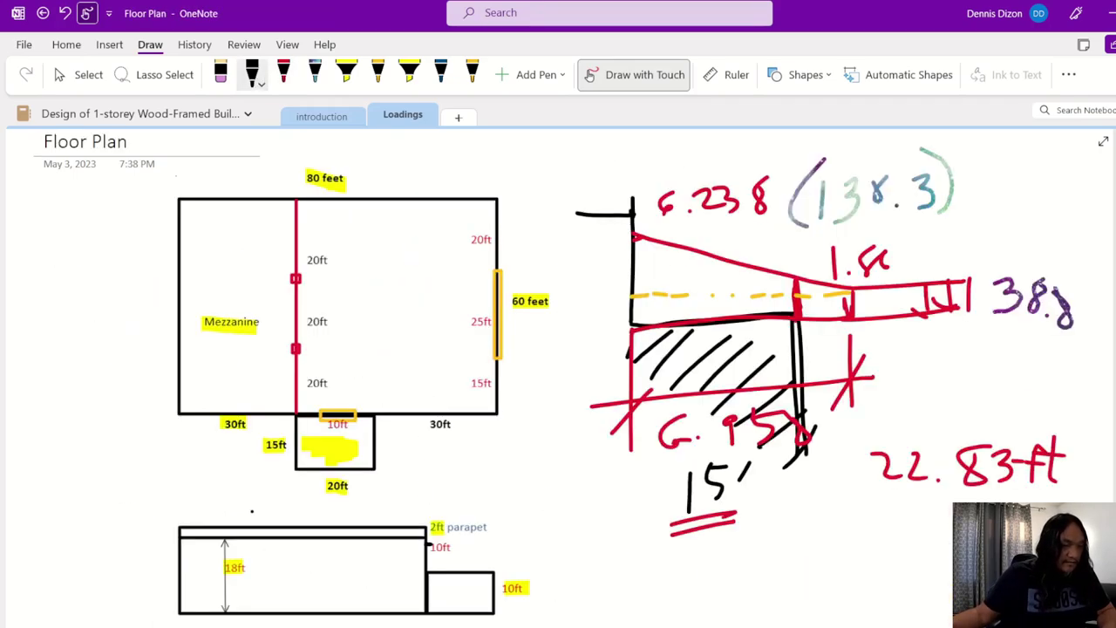
pyautogui.hotkey('ctrl', 'pagedown')
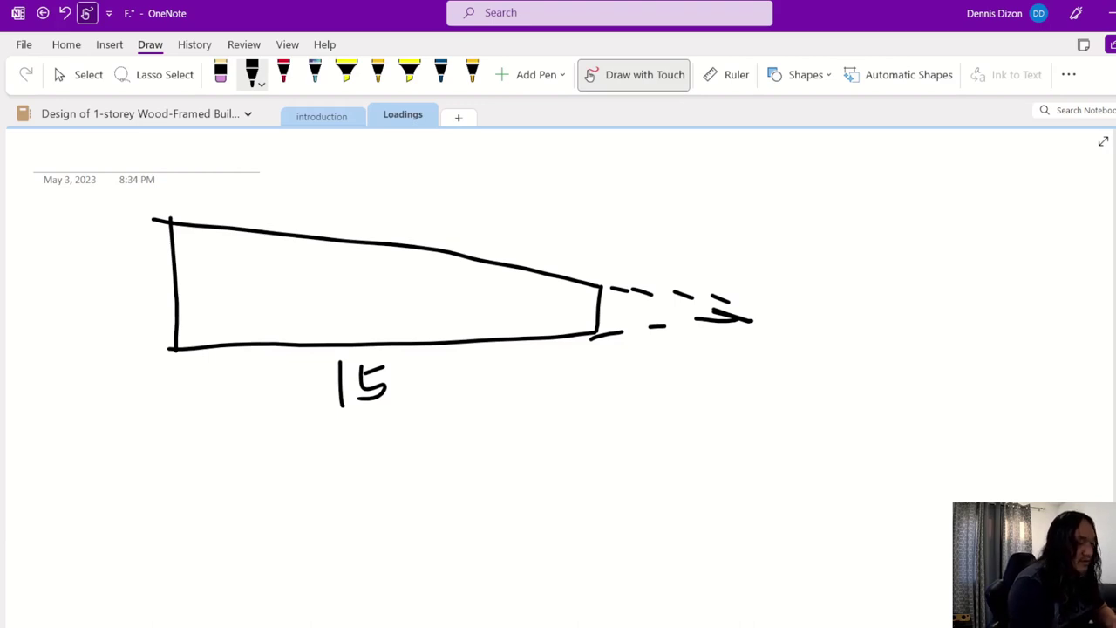
pyautogui.moveTo(628, 356)
pyautogui.mouseDown()
pyautogui.moveTo(637, 383)
pyautogui.moveTo(628, 371)
pyautogui.moveTo(651, 375)
pyautogui.moveTo(691, 347)
pyautogui.moveTo(698, 377)
pyautogui.mouseUp()
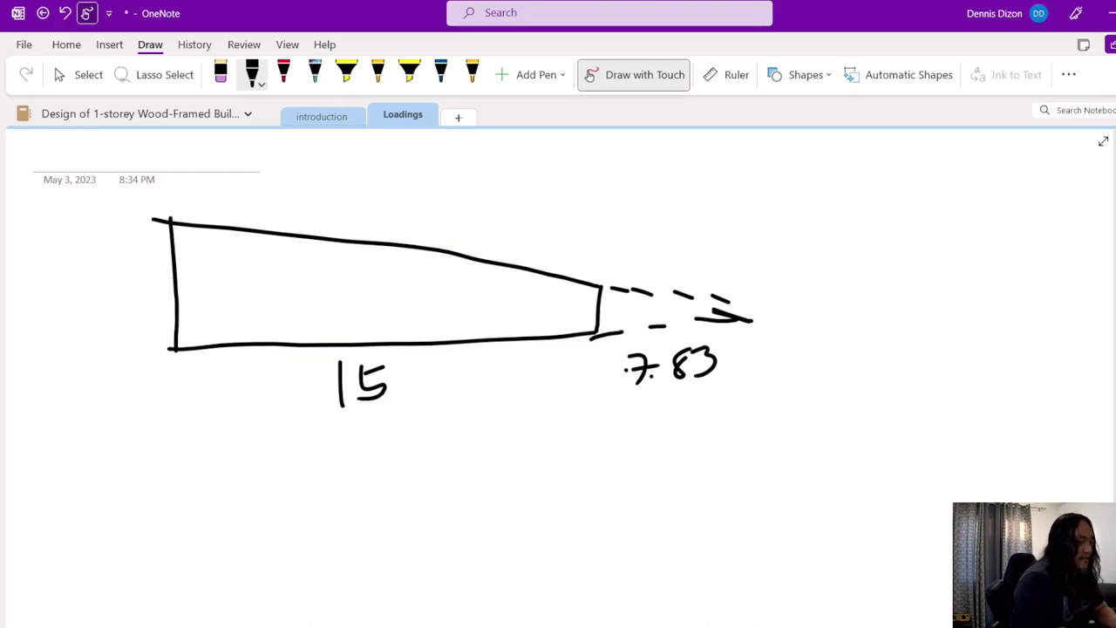
pyautogui.moveTo(167, 297); pyautogui.dragTo(200, 298)
pyautogui.moveTo(208, 304)
pyautogui.mouseDown()
pyautogui.moveTo(391, 307)
pyautogui.moveTo(384, 288)
pyautogui.mouseUp()
pyautogui.click(332, 298)
pyautogui.click(366, 300)
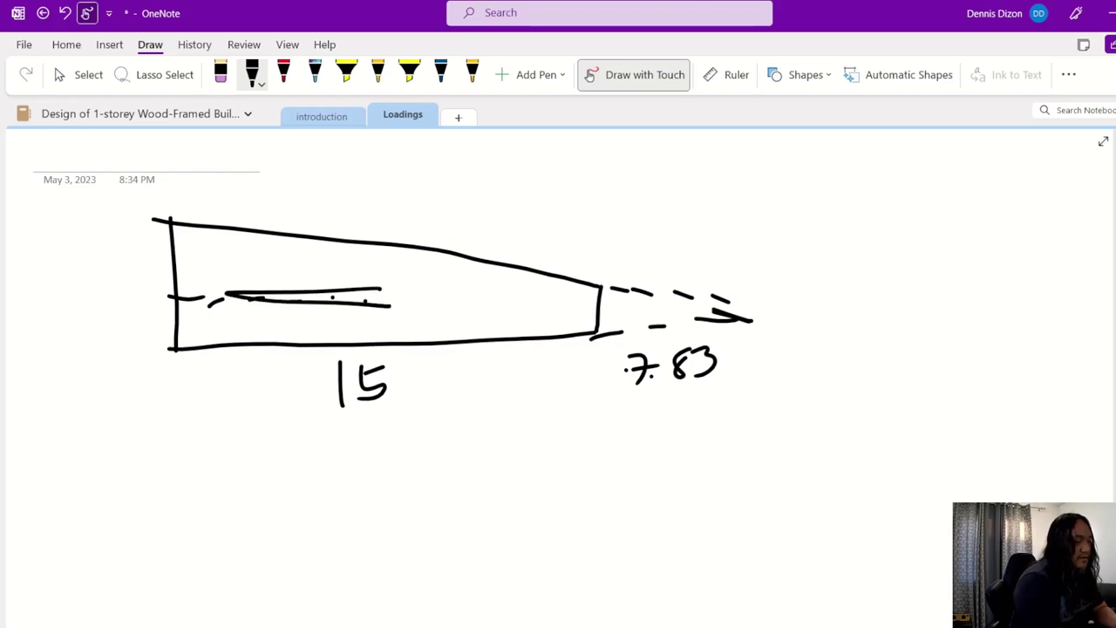
pyautogui.hotkey('ctrl', 'z')
pyautogui.hotkey('ctrl', 'z')
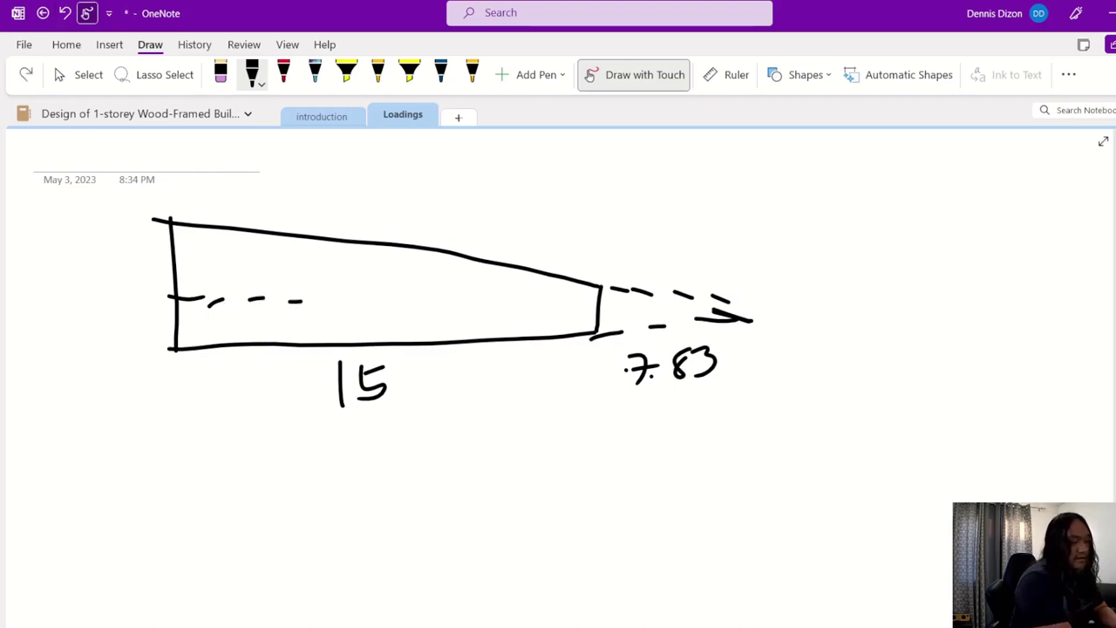
pyautogui.hotkey('alt', 'h')
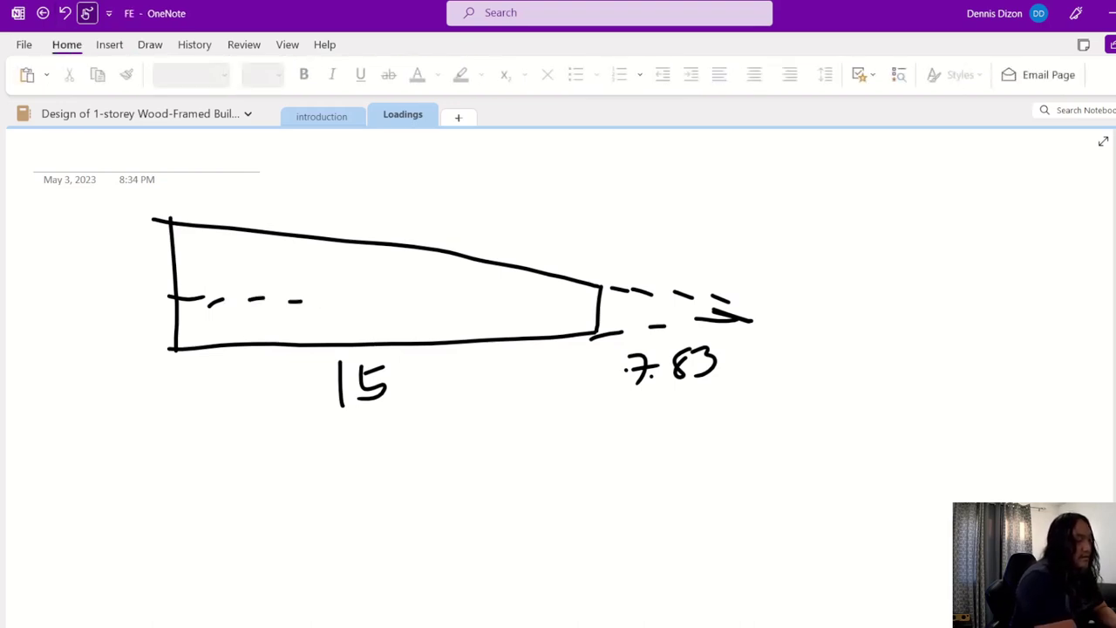
pyautogui.hotkey('ctrl', 'z')
pyautogui.hotkey('ctrl', 'z')
pyautogui.hotkey('ctrl', 'z')
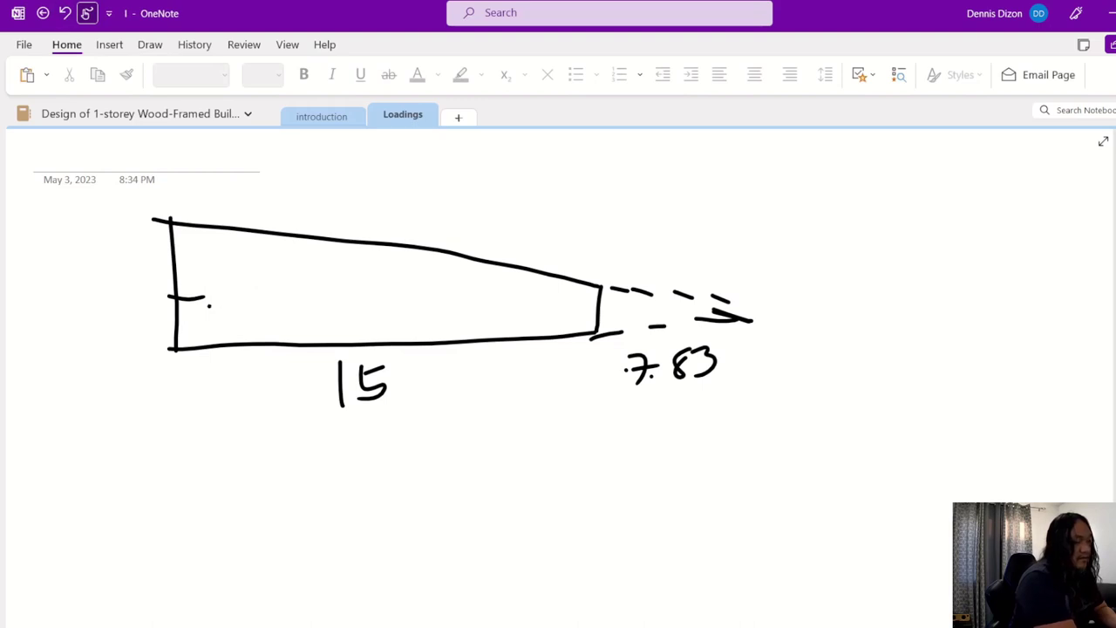
pyautogui.hotkey('ctrl', 'z')
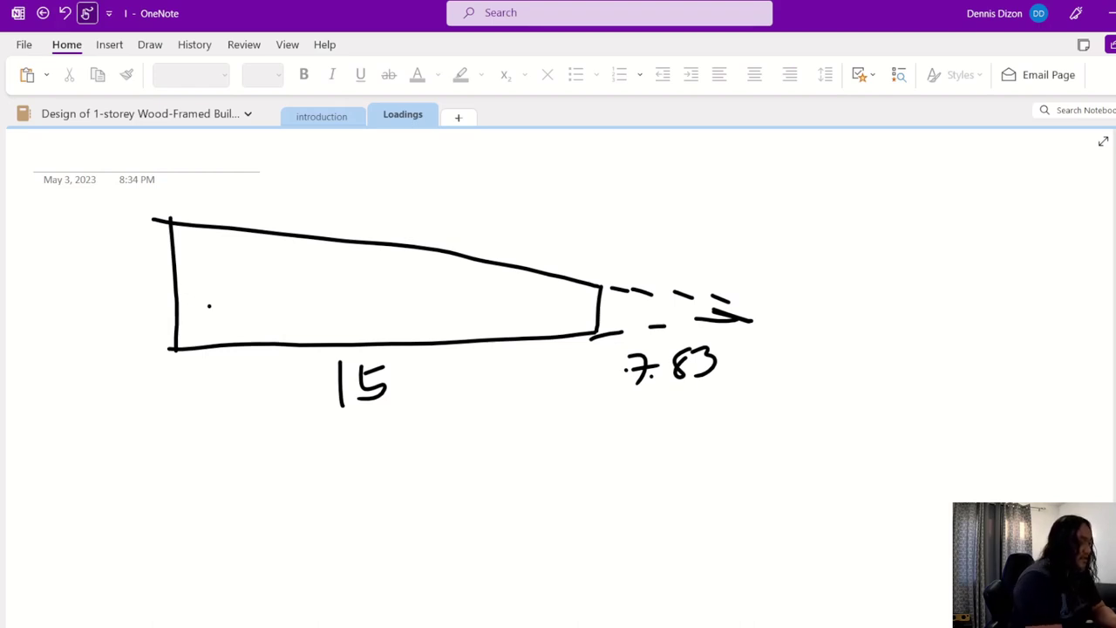
# - Label the trapezoid's tall side 91.5
pyautogui.moveTo(88, 287)
pyautogui.mouseDown()
pyautogui.moveTo(79, 302)
pyautogui.moveTo(93, 328)
pyautogui.moveTo(108, 323)
pyautogui.mouseUp()
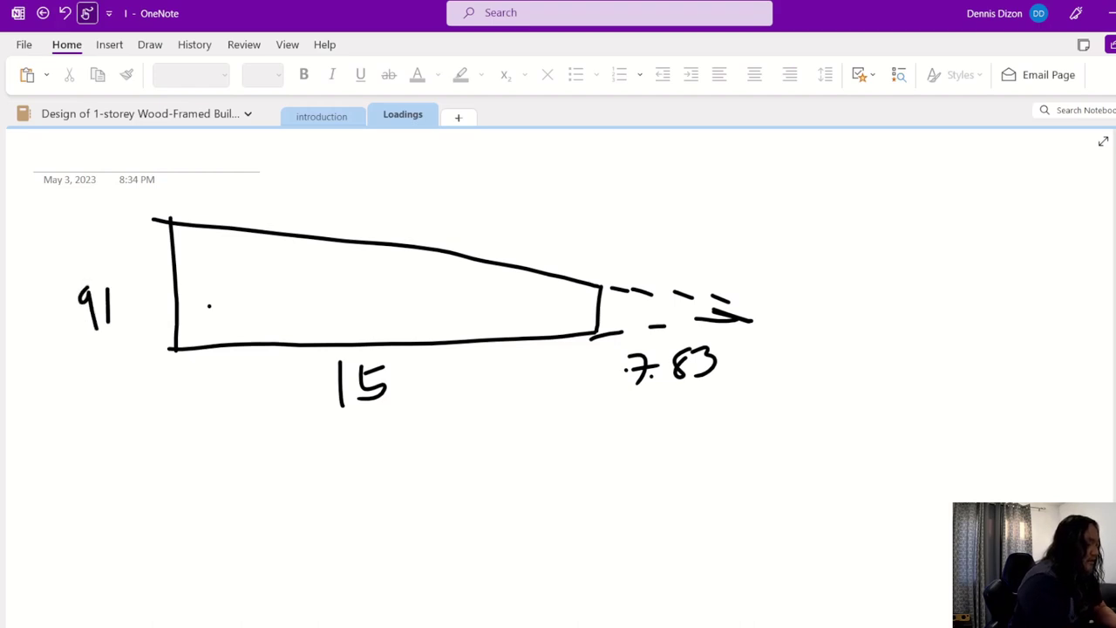
pyautogui.click(119, 316)
pyautogui.moveTo(136, 286)
pyautogui.mouseDown()
pyautogui.moveTo(131, 319)
pyautogui.moveTo(149, 282)
pyautogui.mouseUp()
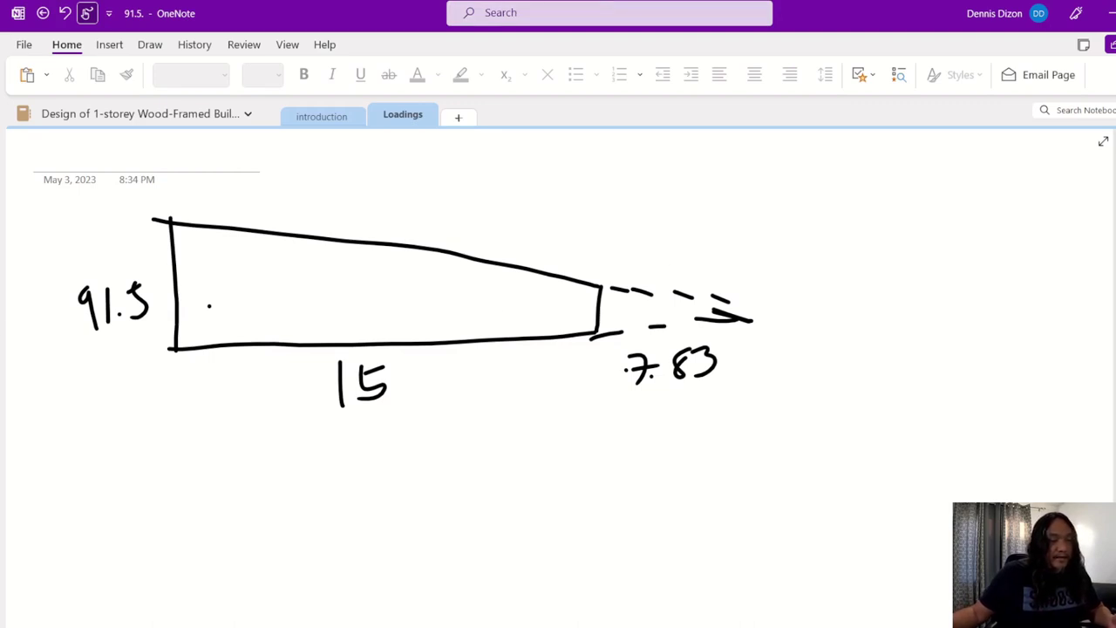
# - On the Floor Plan page, trace in black the drift's uniform load level and its height along the upper wall
pyautogui.hotkey('ctrl', 'pageup')
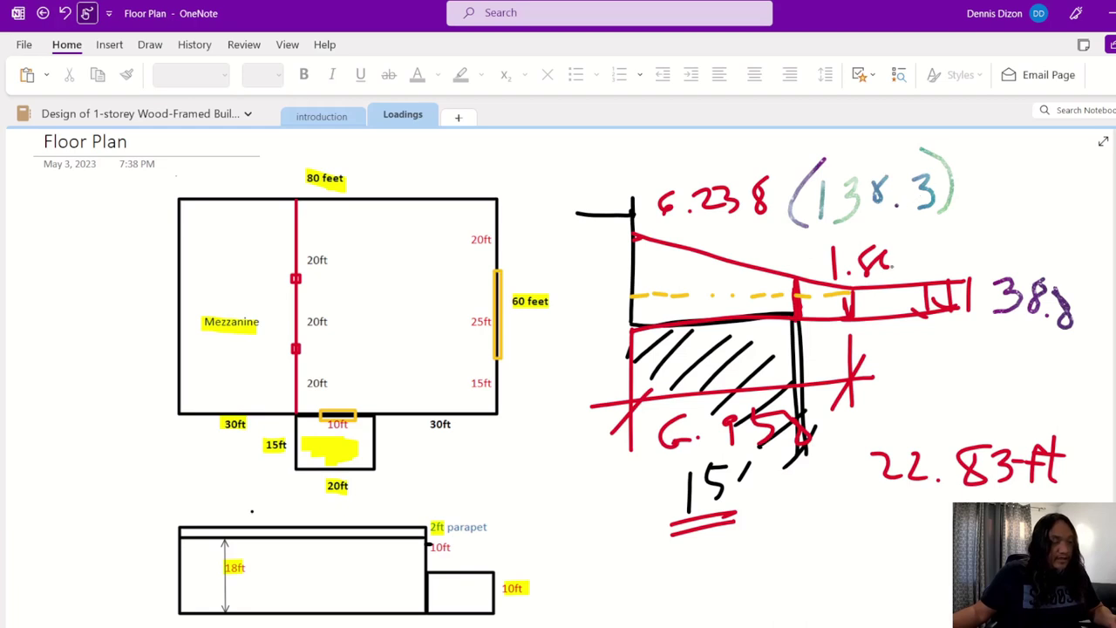
pyautogui.moveTo(855, 293); pyautogui.dragTo(626, 295)
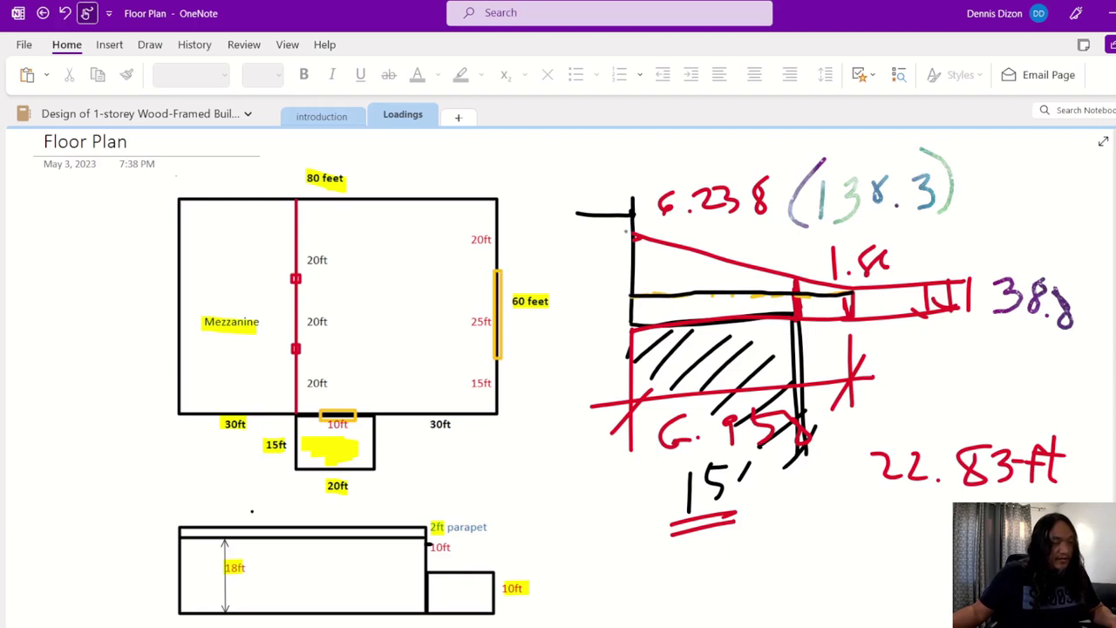
pyautogui.moveTo(633, 232)
pyautogui.mouseDown()
pyautogui.moveTo(615, 280)
pyautogui.moveTo(603, 283)
pyautogui.moveTo(626, 326)
pyautogui.mouseUp()
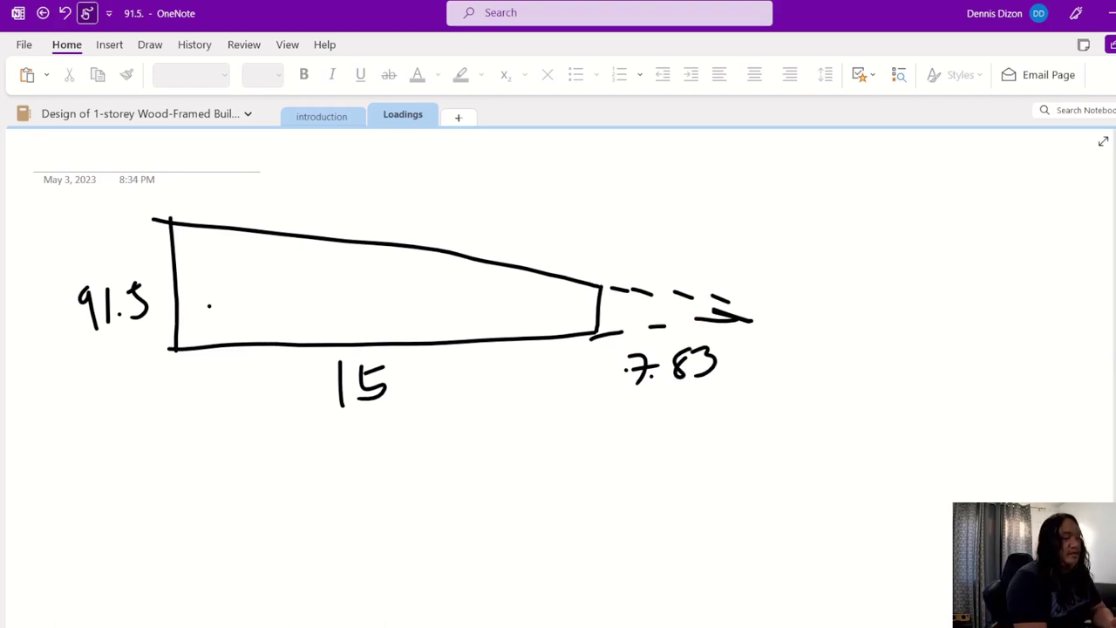
# - On the trapezoid page, label the short side y and start a proportion below with y over 7.8 and an equals sign
pyautogui.moveTo(550, 294)
pyautogui.mouseDown()
pyautogui.moveTo(571, 296)
pyautogui.moveTo(544, 333)
pyautogui.mouseUp()
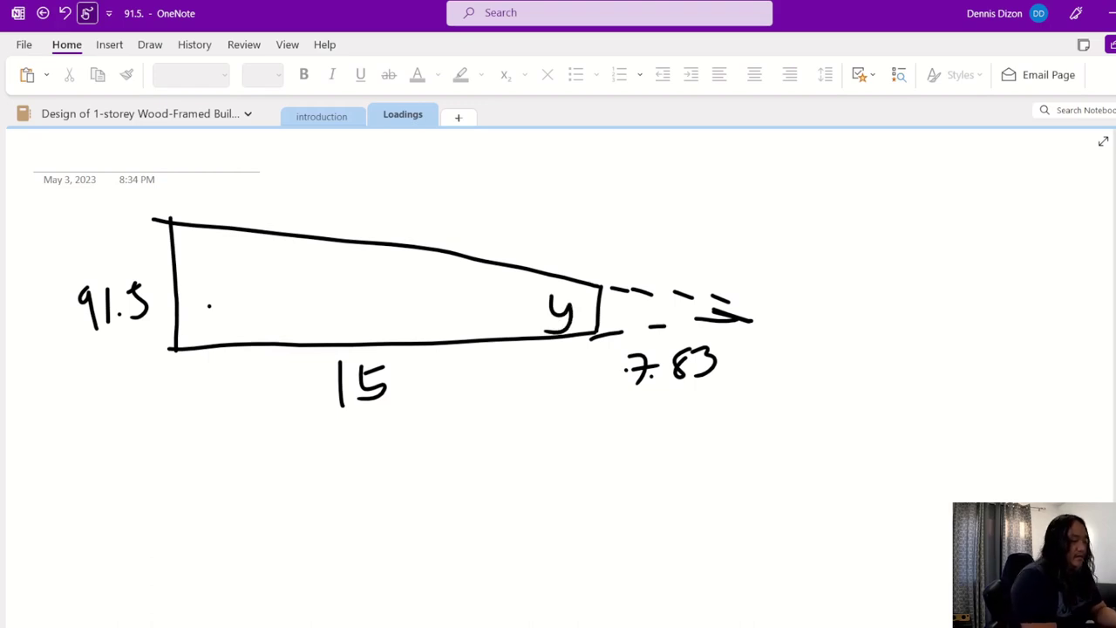
pyautogui.moveTo(127, 443)
pyautogui.mouseDown()
pyautogui.moveTo(146, 452)
pyautogui.moveTo(117, 508)
pyautogui.mouseUp()
pyautogui.moveTo(167, 477); pyautogui.dragTo(187, 476)
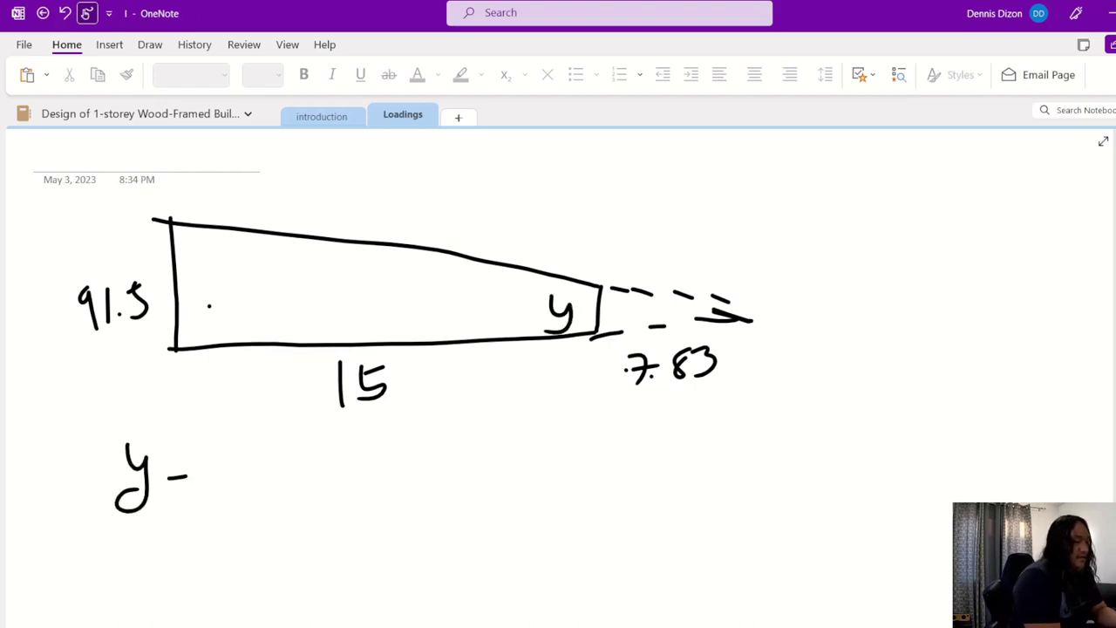
pyautogui.moveTo(82, 530); pyautogui.dragTo(178, 528)
pyautogui.moveTo(87, 556)
pyautogui.mouseDown()
pyautogui.moveTo(105, 584)
pyautogui.moveTo(96, 571)
pyautogui.moveTo(178, 555)
pyautogui.mouseUp()
pyautogui.click(135, 577)
pyautogui.moveTo(247, 526)
pyautogui.mouseDown()
pyautogui.moveTo(275, 522)
pyautogui.moveTo(273, 510)
pyautogui.mouseUp()
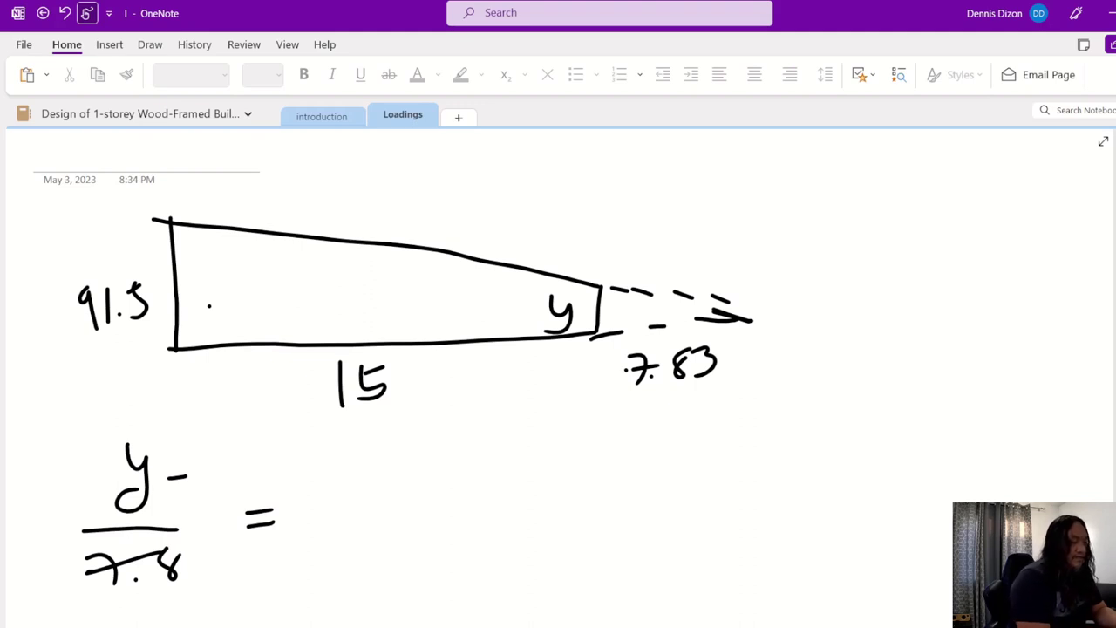
# - Complete the right side of the proportion by writing 91.5 over 22.83
pyautogui.moveTo(365, 469)
pyautogui.mouseDown()
pyautogui.moveTo(391, 458)
pyautogui.moveTo(371, 495)
pyautogui.mouseUp()
pyautogui.moveTo(389, 457)
pyautogui.mouseDown()
pyautogui.moveTo(391, 506)
pyautogui.moveTo(375, 485)
pyautogui.moveTo(425, 482)
pyautogui.moveTo(422, 493)
pyautogui.mouseUp()
pyautogui.click(403, 495)
pyautogui.moveTo(422, 463); pyautogui.dragTo(448, 455)
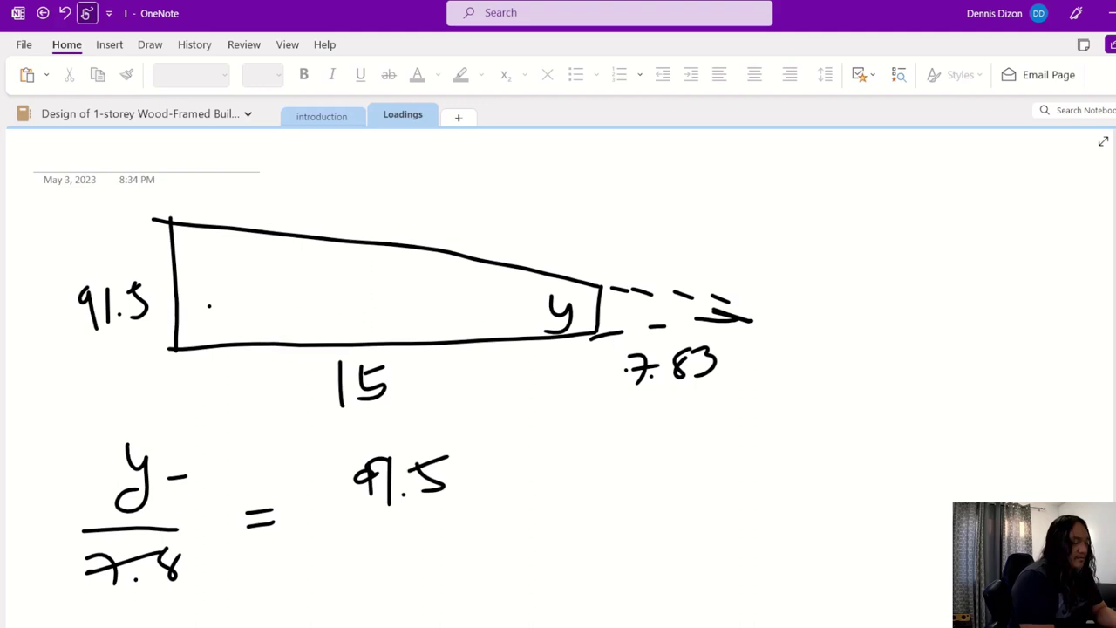
pyautogui.moveTo(327, 525); pyautogui.dragTo(443, 518)
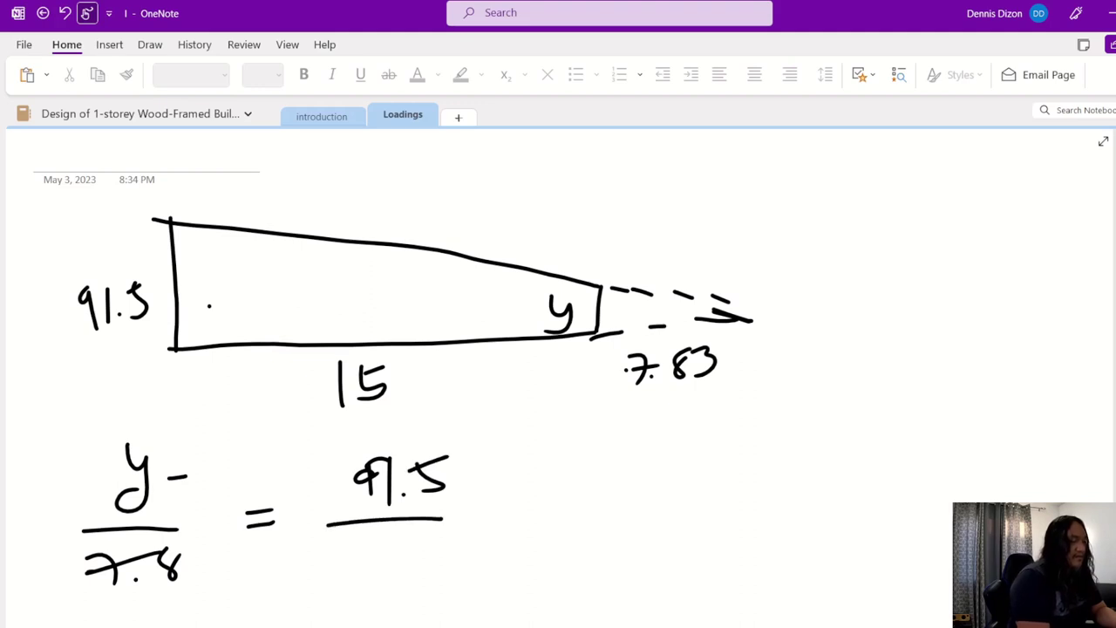
pyautogui.moveTo(339, 558)
pyautogui.mouseDown()
pyautogui.moveTo(351, 574)
pyautogui.moveTo(455, 569)
pyautogui.mouseUp()
pyautogui.click(412, 562)
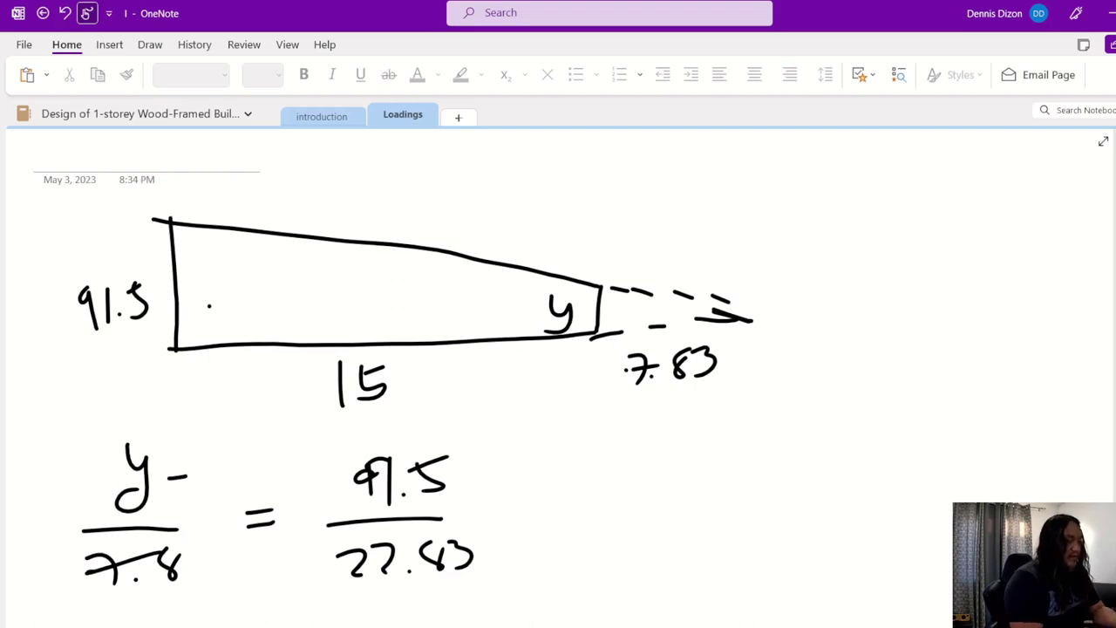
# - Write an equals sign and the result 31.38 after the 91.5 over 22.83 fraction
pyautogui.moveTo(510, 516); pyautogui.dragTo(538, 510)
pyautogui.moveTo(513, 505); pyautogui.dragTo(546, 497)
pyautogui.moveTo(586, 466)
pyautogui.mouseDown()
pyautogui.moveTo(602, 481)
pyautogui.moveTo(596, 497)
pyautogui.mouseUp()
pyautogui.moveTo(616, 462); pyautogui.dragTo(617, 504)
pyautogui.click(633, 491)
pyautogui.moveTo(651, 461); pyautogui.dragTo(656, 494)
pyautogui.moveTo(706, 461)
pyautogui.mouseDown()
pyautogui.moveTo(690, 494)
pyautogui.moveTo(704, 462)
pyautogui.mouseUp()
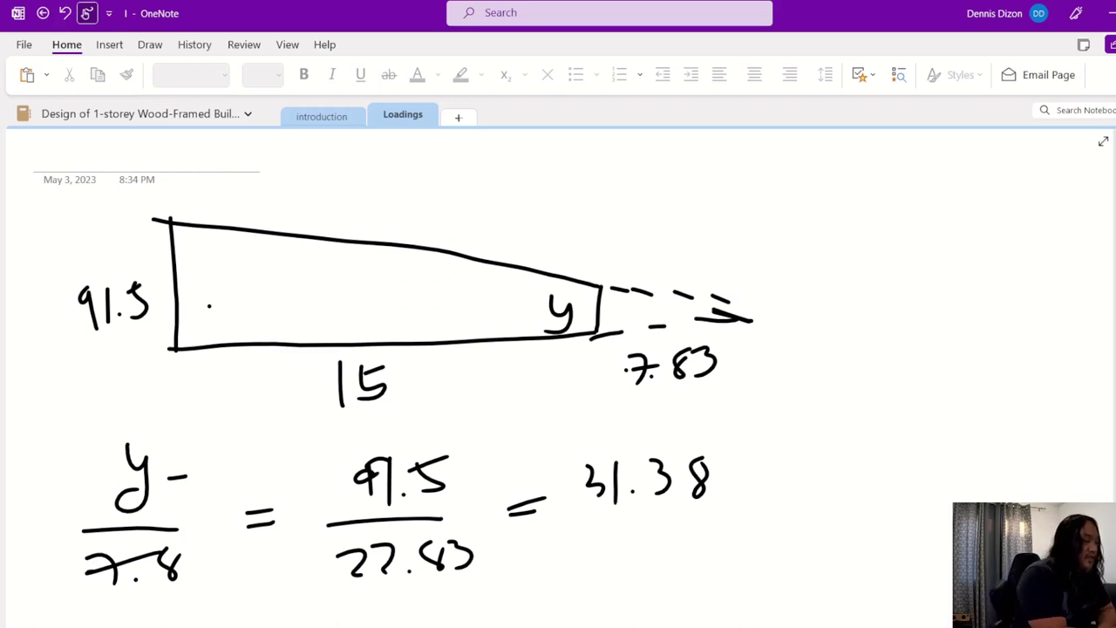
# - In red, outline the uniform load strip beneath the trapezoid, brace the total height at the tall side, and label it 130.3
pyautogui.hotkey('alt', 'd')
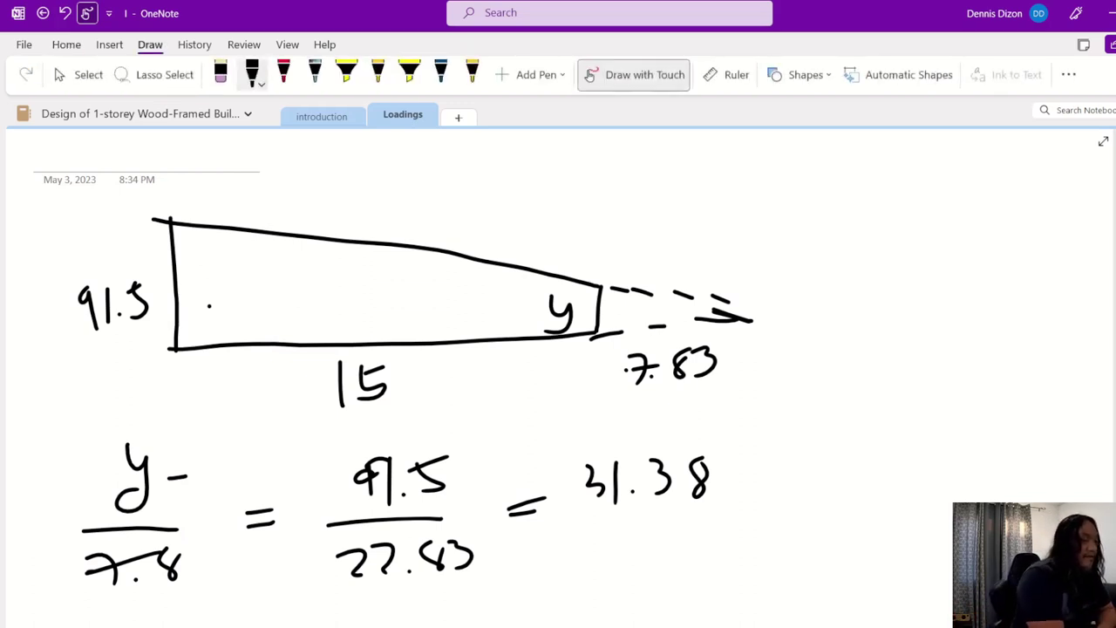
pyautogui.click(283, 74)
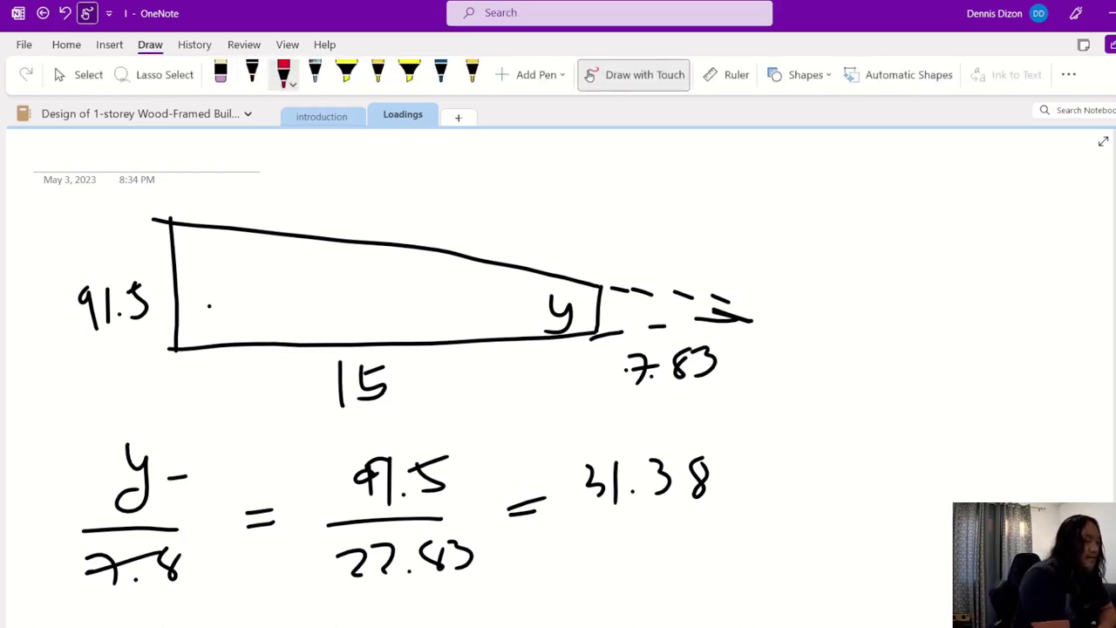
pyautogui.moveTo(173, 347)
pyautogui.mouseDown()
pyautogui.moveTo(173, 403)
pyautogui.moveTo(740, 388)
pyautogui.moveTo(754, 372)
pyautogui.moveTo(756, 312)
pyautogui.mouseUp()
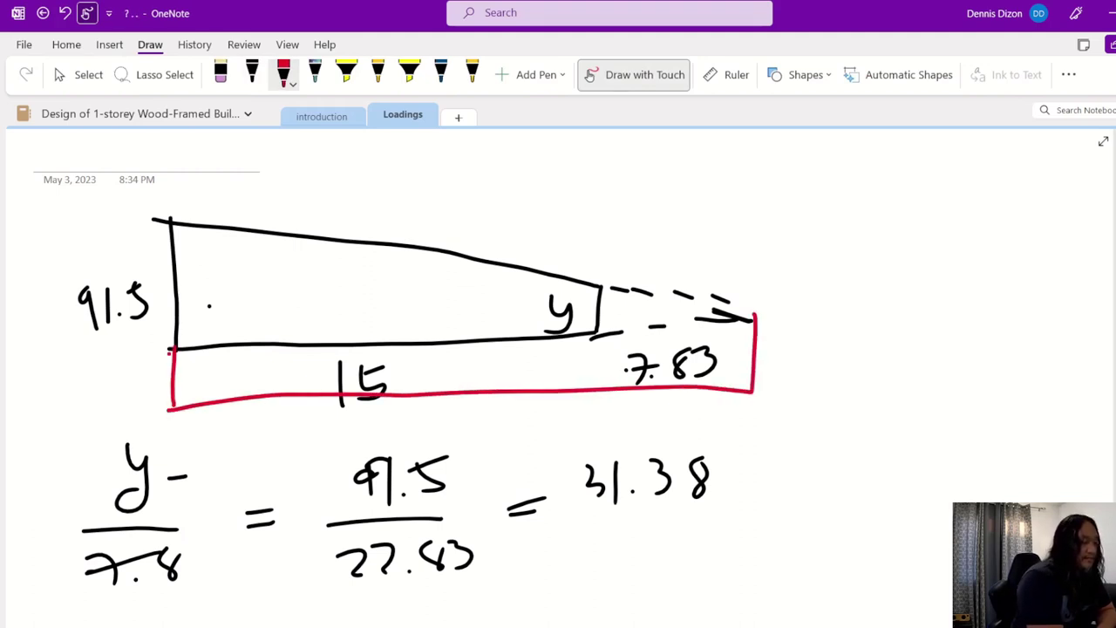
pyautogui.moveTo(180, 225)
pyautogui.mouseDown()
pyautogui.moveTo(158, 340)
pyautogui.moveTo(192, 401)
pyautogui.mouseUp()
pyautogui.moveTo(204, 279)
pyautogui.mouseDown()
pyautogui.moveTo(205, 321)
pyautogui.moveTo(225, 299)
pyautogui.moveTo(209, 320)
pyautogui.mouseUp()
pyautogui.moveTo(257, 284)
pyautogui.mouseDown()
pyautogui.moveTo(252, 296)
pyautogui.moveTo(257, 286)
pyautogui.moveTo(295, 297)
pyautogui.moveTo(288, 317)
pyautogui.mouseUp()
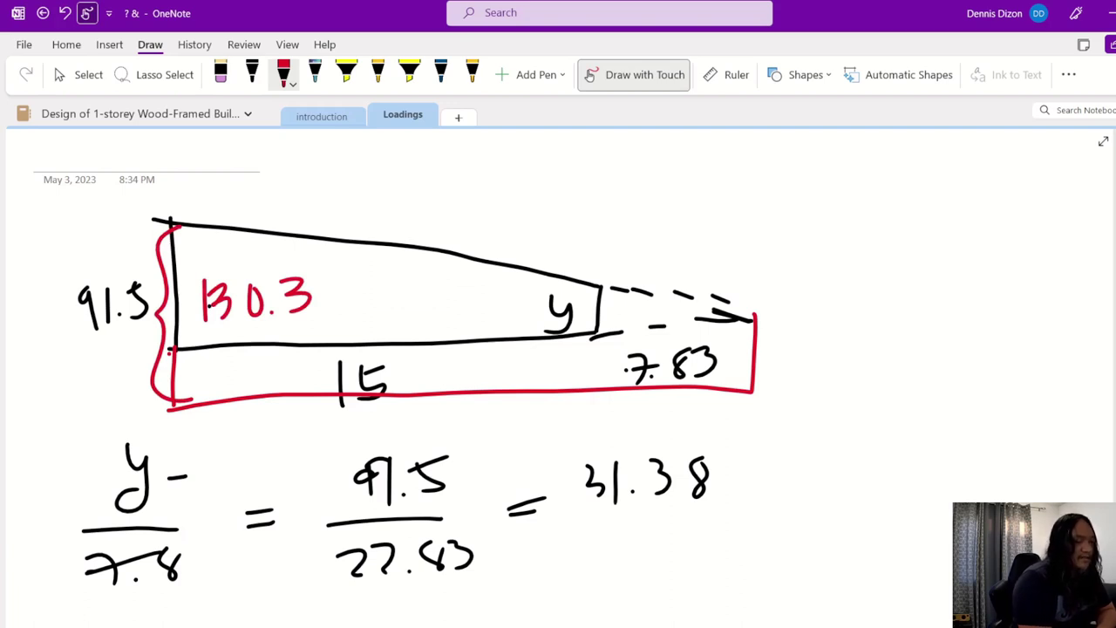
# - Mark the total height at the trapezoid's short side in red and label it 70.18 psf
pyautogui.moveTo(597, 288); pyautogui.dragTo(592, 399)
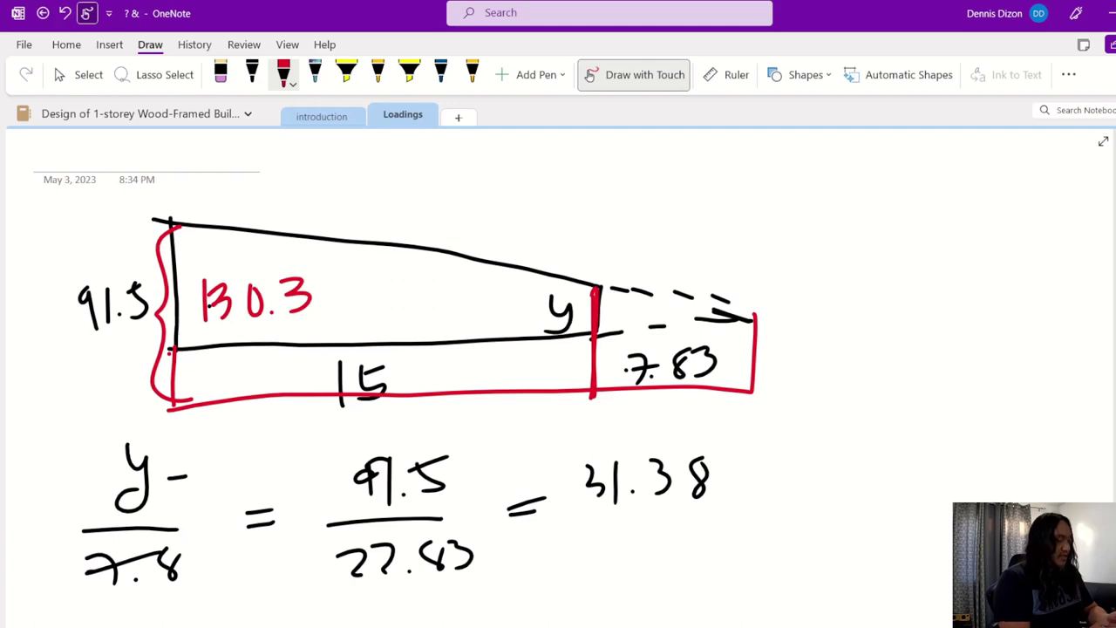
pyautogui.moveTo(591, 234)
pyautogui.mouseDown()
pyautogui.moveTo(602, 278)
pyautogui.moveTo(609, 254)
pyautogui.mouseUp()
pyautogui.moveTo(621, 248)
pyautogui.mouseDown()
pyautogui.moveTo(615, 262)
pyautogui.moveTo(630, 248)
pyautogui.mouseUp()
pyautogui.click(668, 267)
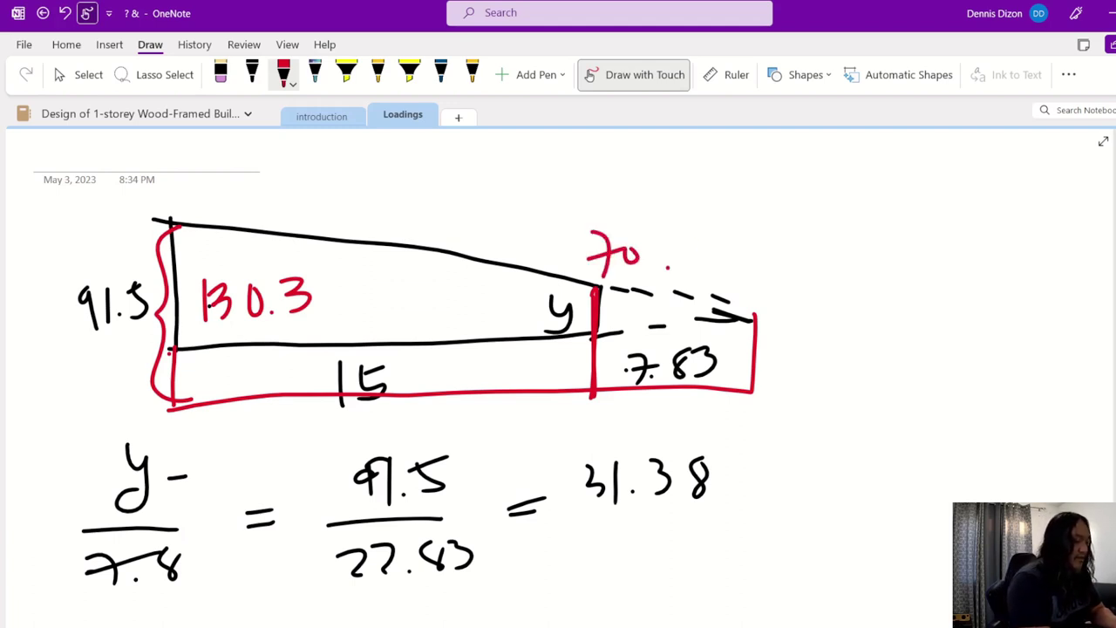
pyautogui.moveTo(694, 234); pyautogui.dragTo(696, 292)
pyautogui.moveTo(724, 246); pyautogui.dragTo(764, 302)
pyautogui.moveTo(760, 250); pyautogui.dragTo(776, 254)
pyautogui.moveTo(806, 246); pyautogui.dragTo(775, 278)
pyautogui.moveTo(811, 296)
pyautogui.mouseDown()
pyautogui.moveTo(834, 246)
pyautogui.moveTo(812, 253)
pyautogui.mouseUp()
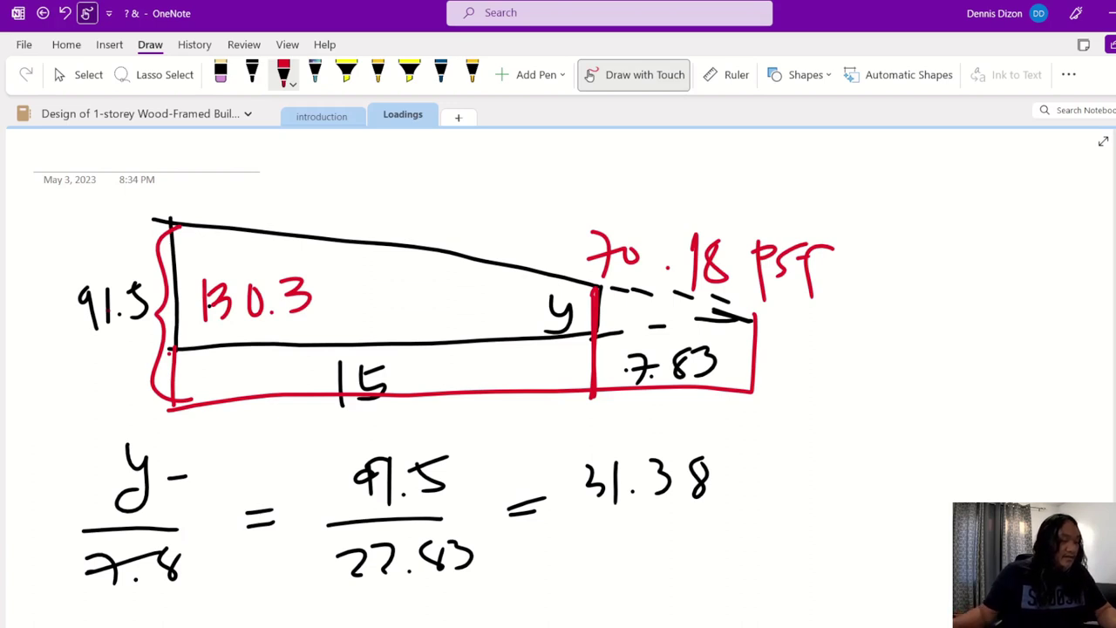
# - Circle 130.3 and 70.18 psf with the yellow highlighter, and highlight Snow Load in the topics list on the Structural Design page
pyautogui.click(346, 74)
pyautogui.moveTo(327, 251)
pyautogui.mouseDown()
pyautogui.moveTo(186, 262)
pyautogui.moveTo(333, 248)
pyautogui.moveTo(282, 259)
pyautogui.mouseUp()
pyautogui.moveTo(877, 253)
pyautogui.mouseDown()
pyautogui.moveTo(850, 225)
pyautogui.moveTo(751, 342)
pyautogui.moveTo(838, 225)
pyautogui.mouseUp()
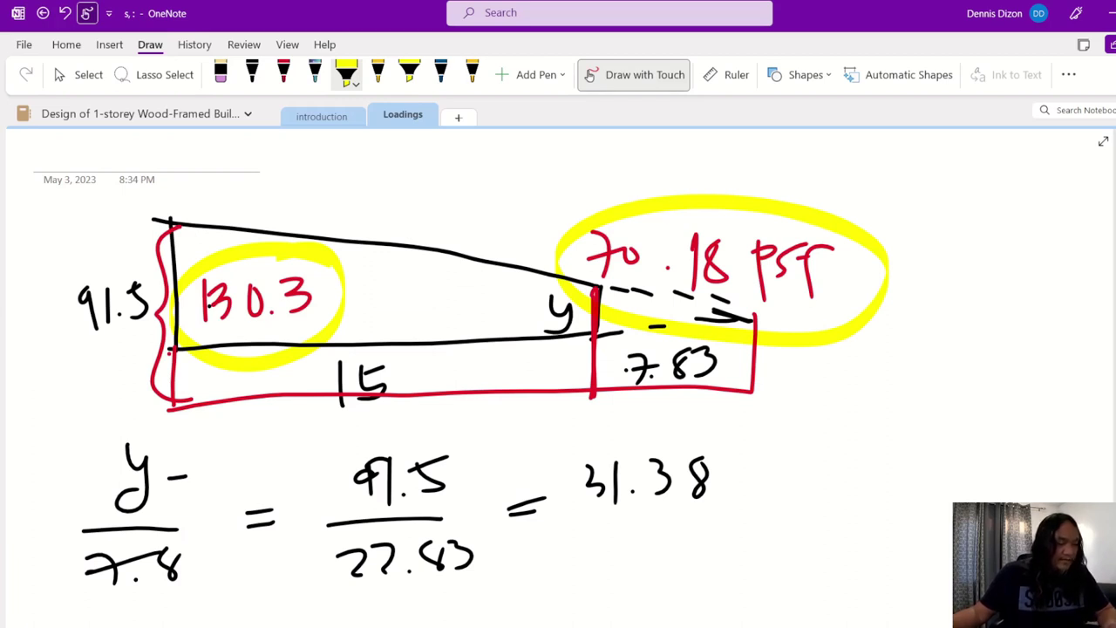
pyautogui.hotkey('ctrl', 'pageup')
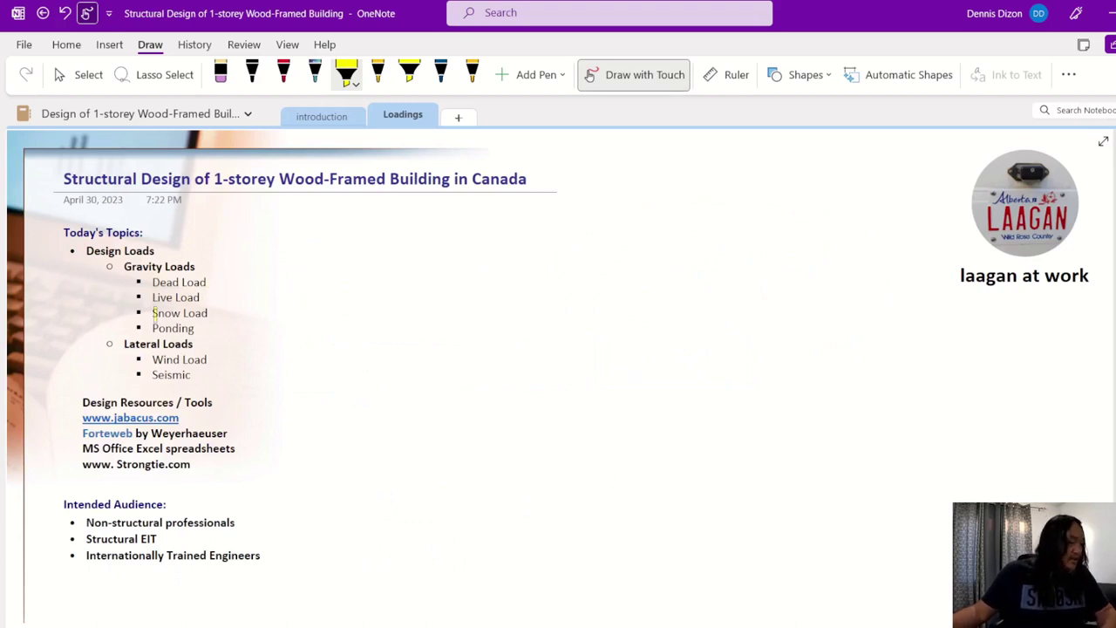
pyautogui.moveTo(153, 312); pyautogui.dragTo(207, 313)
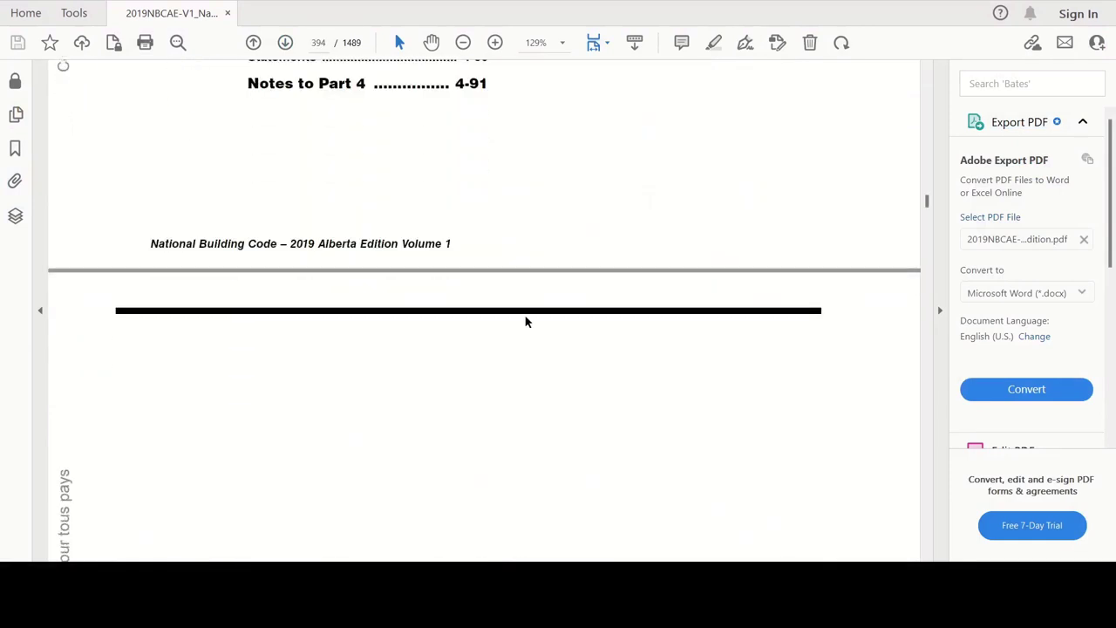
# - In the National Building Code 2019 Alberta Edition PDF, find Table 4.1.5.3 and check the minimum specified live load for dining areas
pyautogui.scroll(-10, 526, 320)
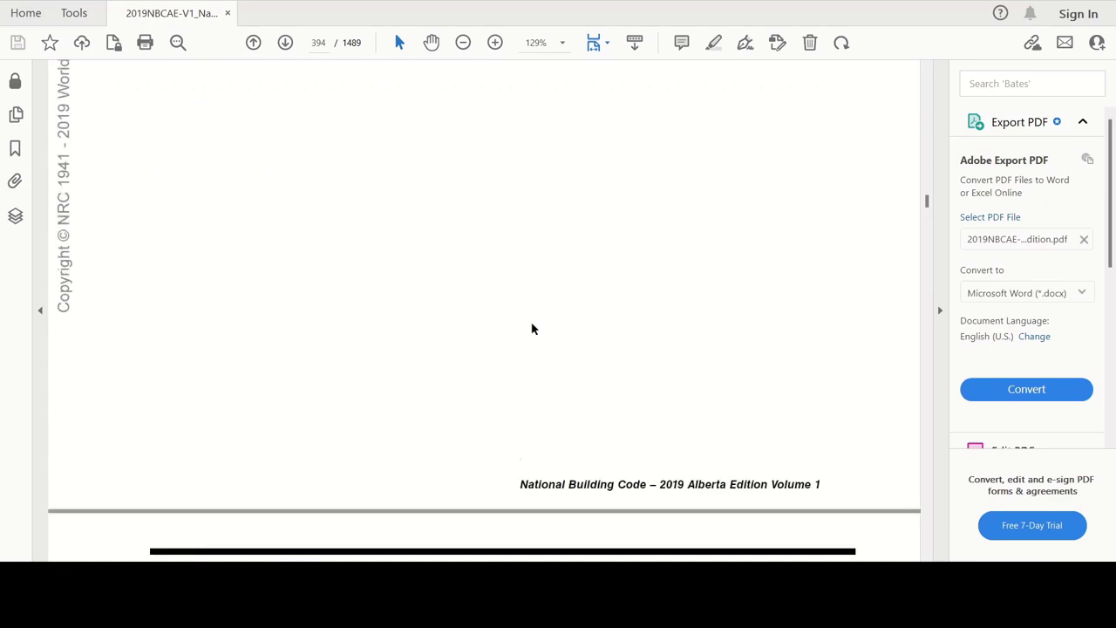
pyautogui.scroll(-20, 534, 330)
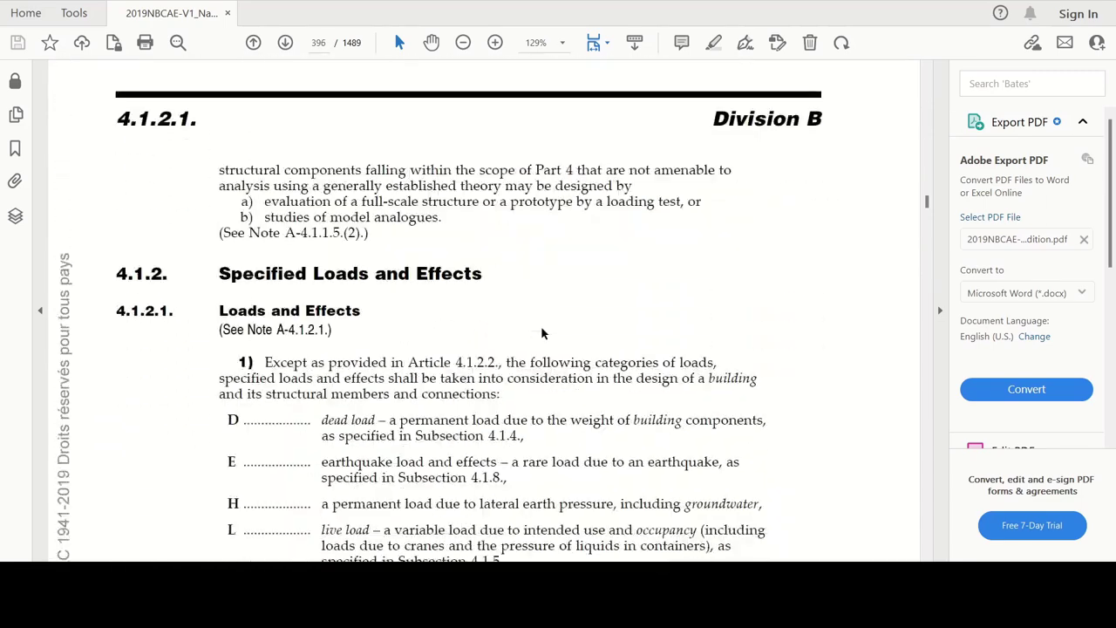
pyautogui.scroll(-20, 541, 333)
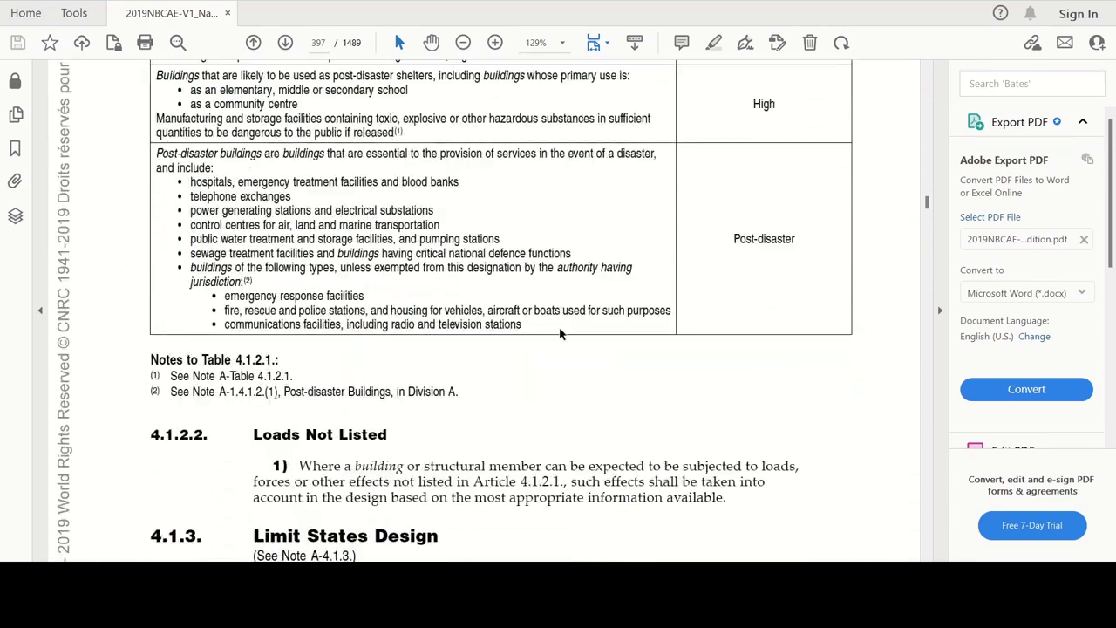
pyautogui.scroll(-20, 560, 334)
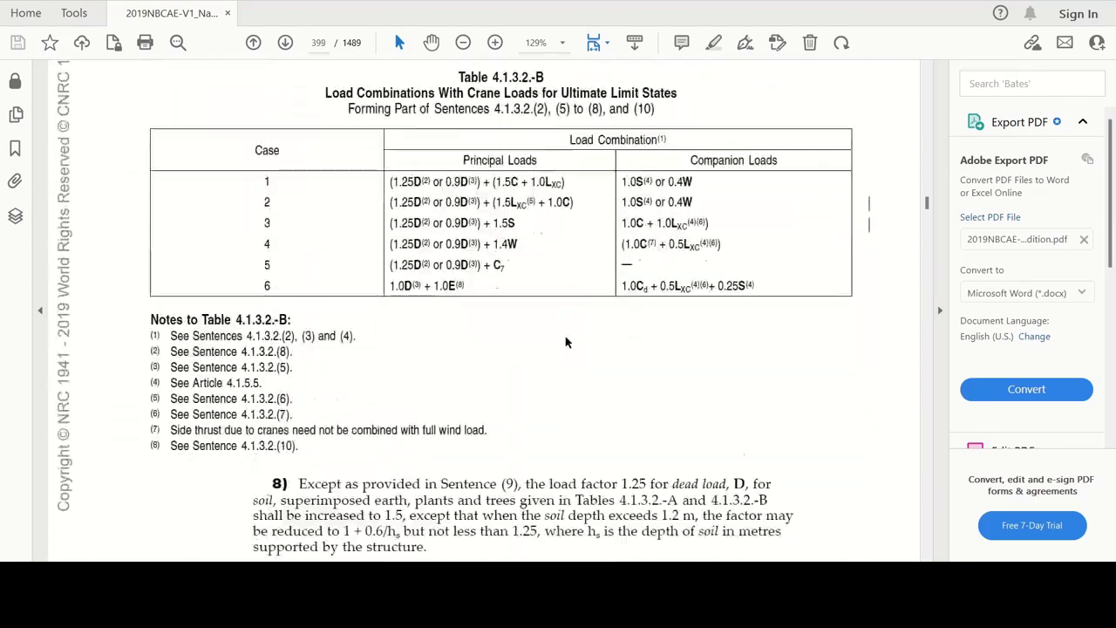
pyautogui.scroll(-20, 567, 345)
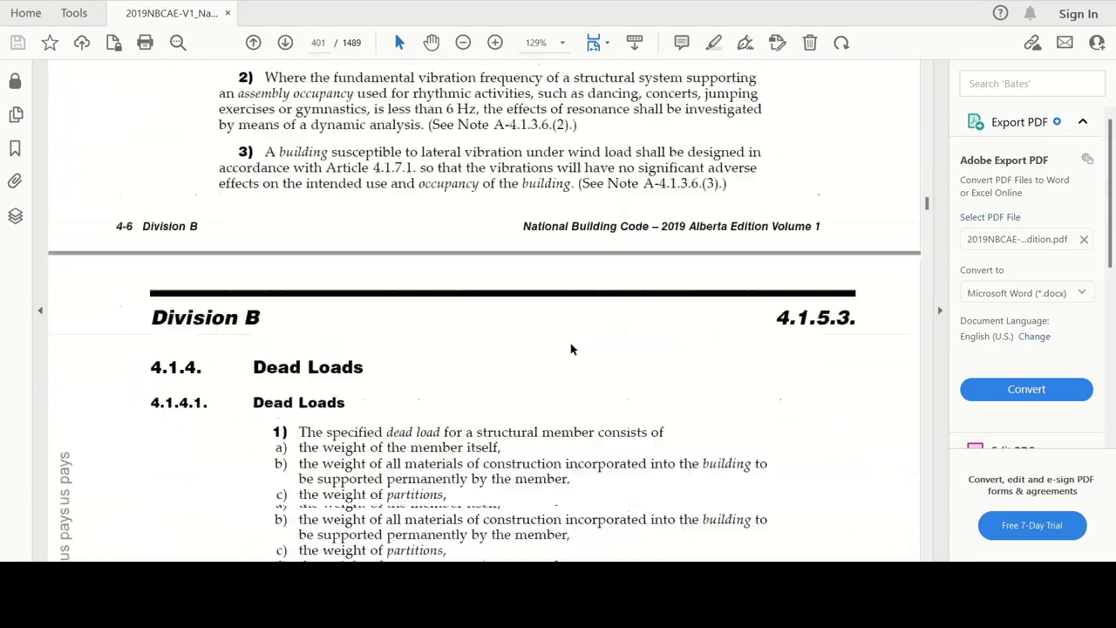
pyautogui.scroll(-20, 567, 344)
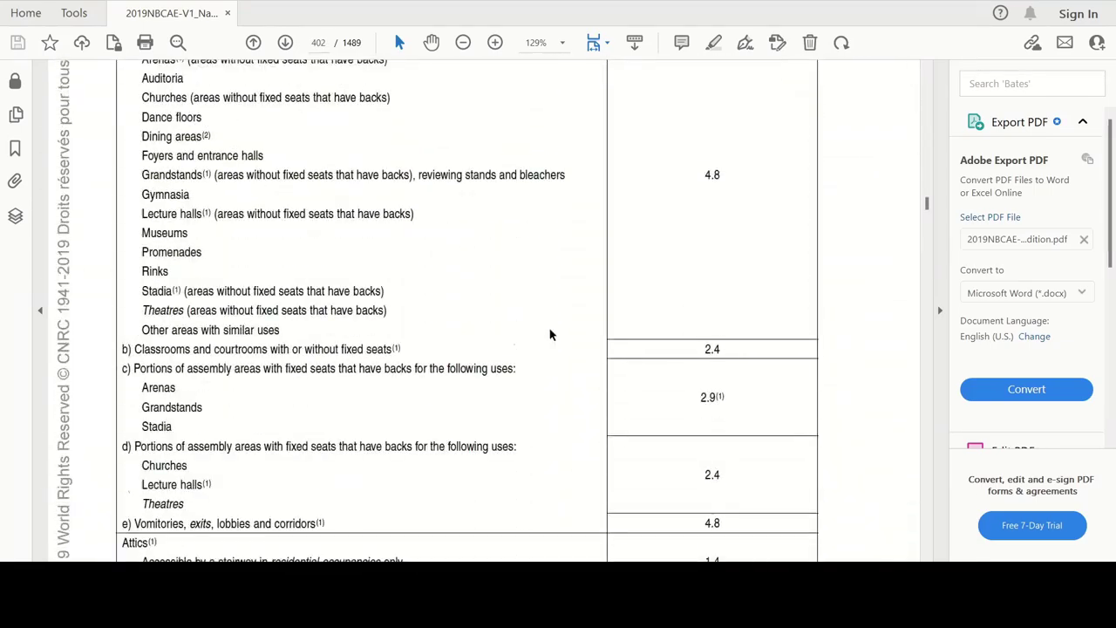
pyautogui.scroll(-3, 550, 334)
pyautogui.scroll(2, 550, 334)
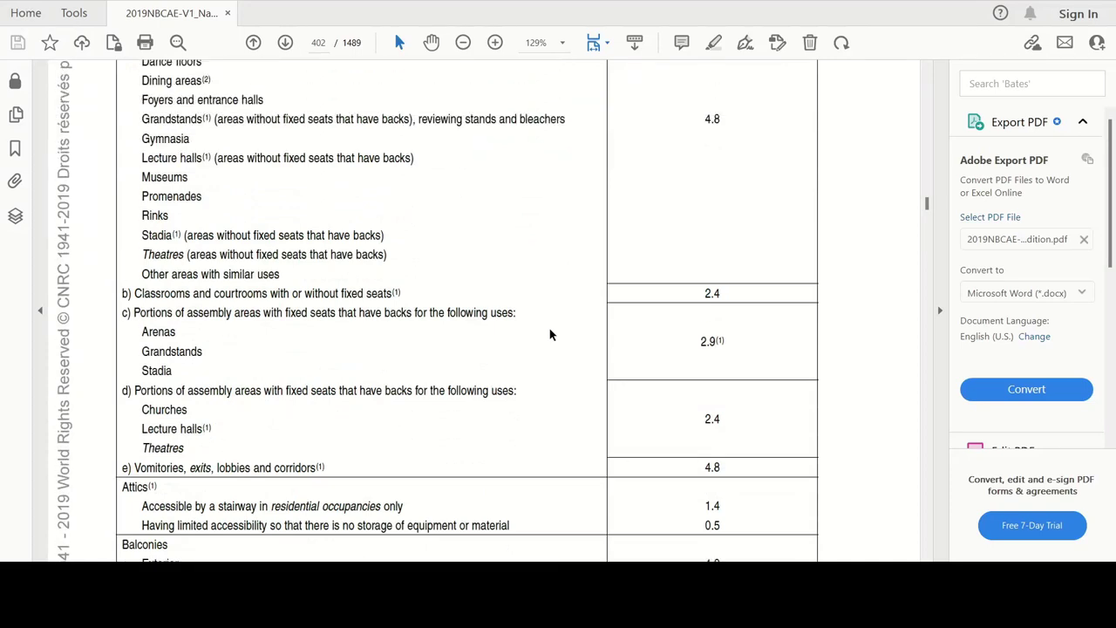
pyautogui.scroll(5, 549, 334)
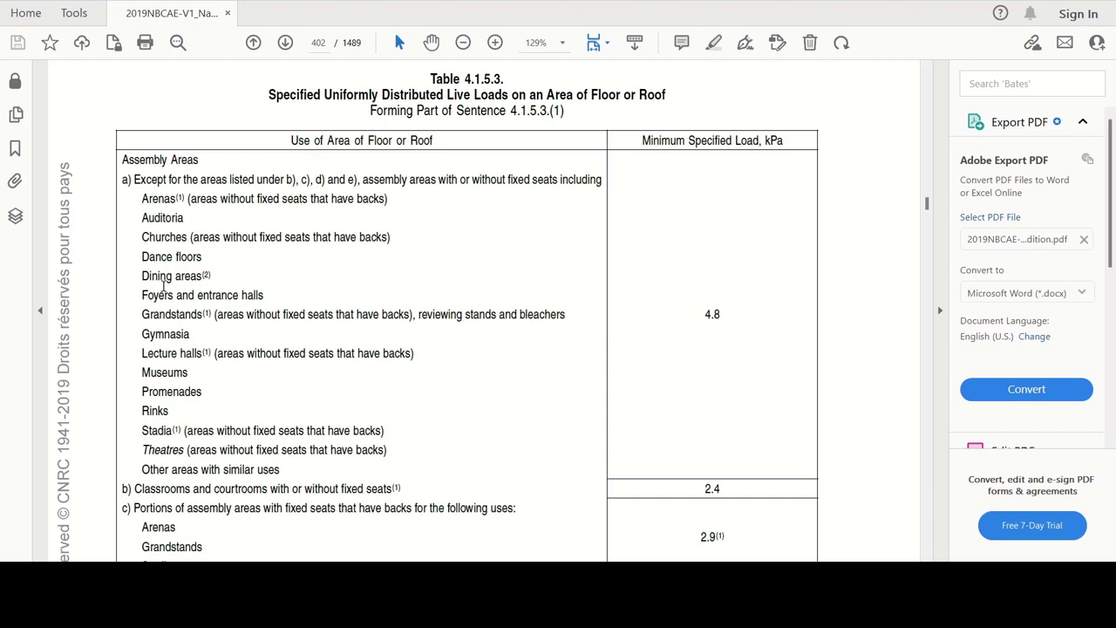
pyautogui.moveTo(143, 275); pyautogui.dragTo(208, 278)
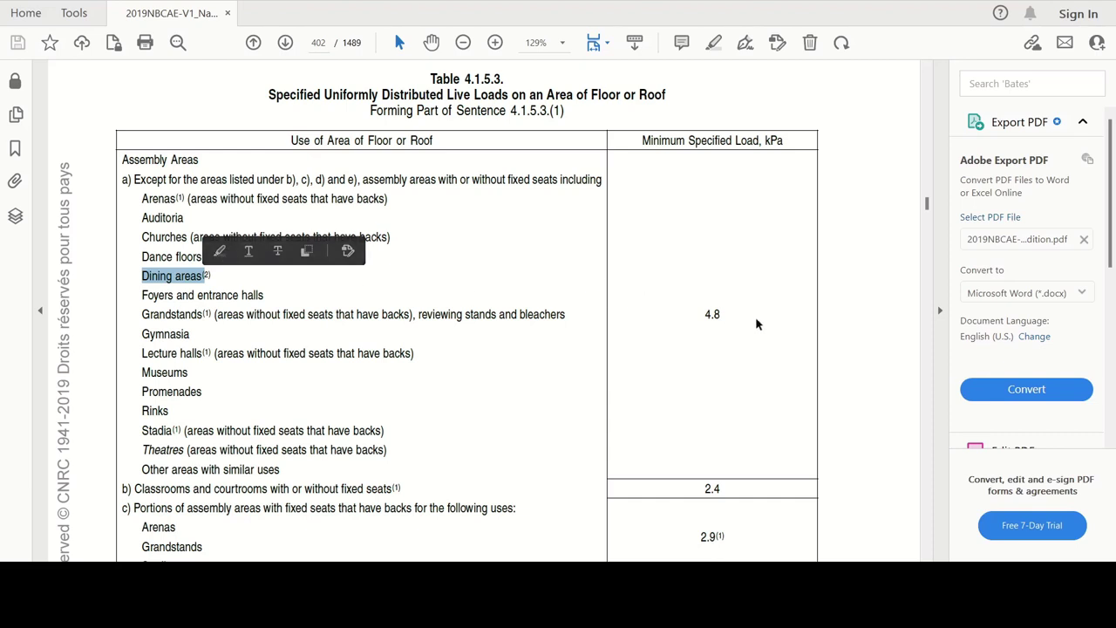
pyautogui.moveTo(721, 313); pyautogui.dragTo(701, 314)
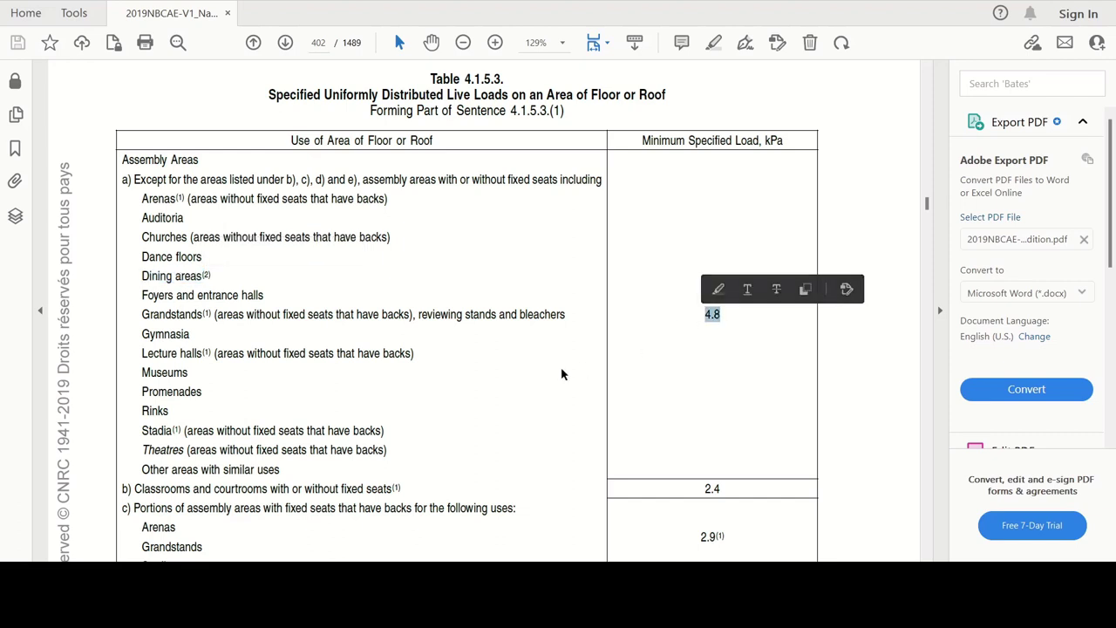